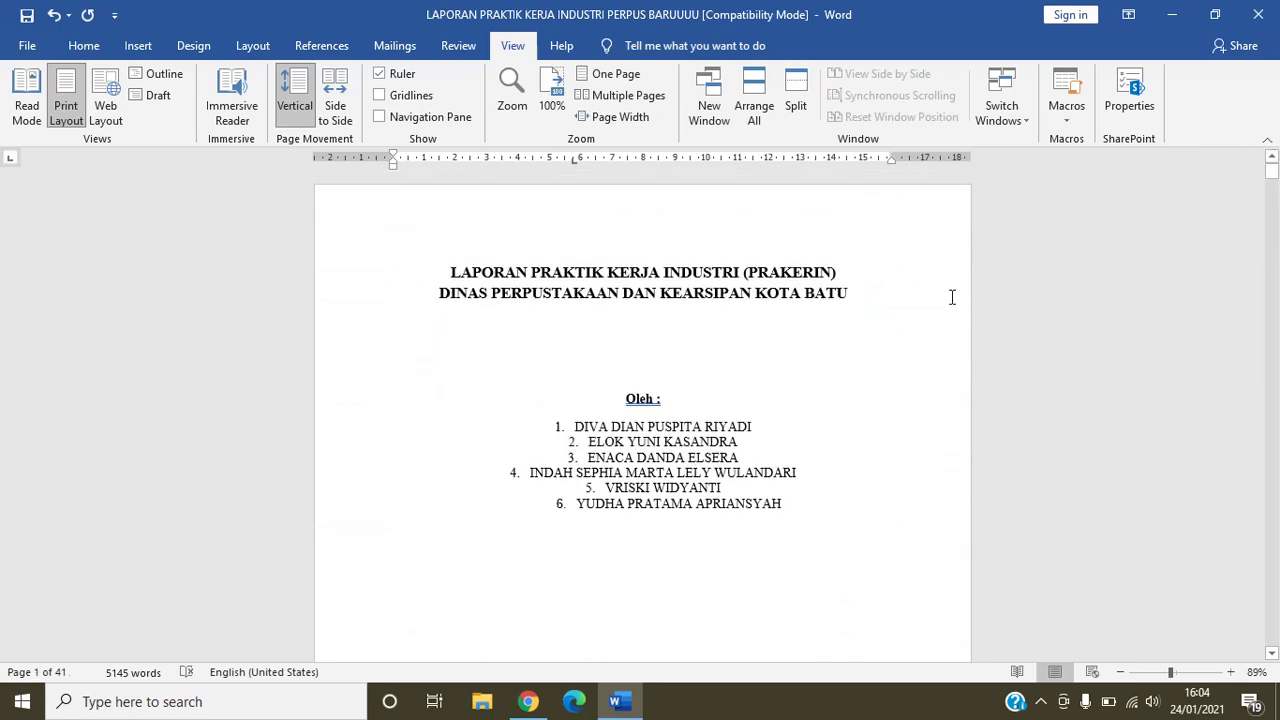
# Step: Examine the report title and the author list on the cover page
pyautogui.click(449, 272)
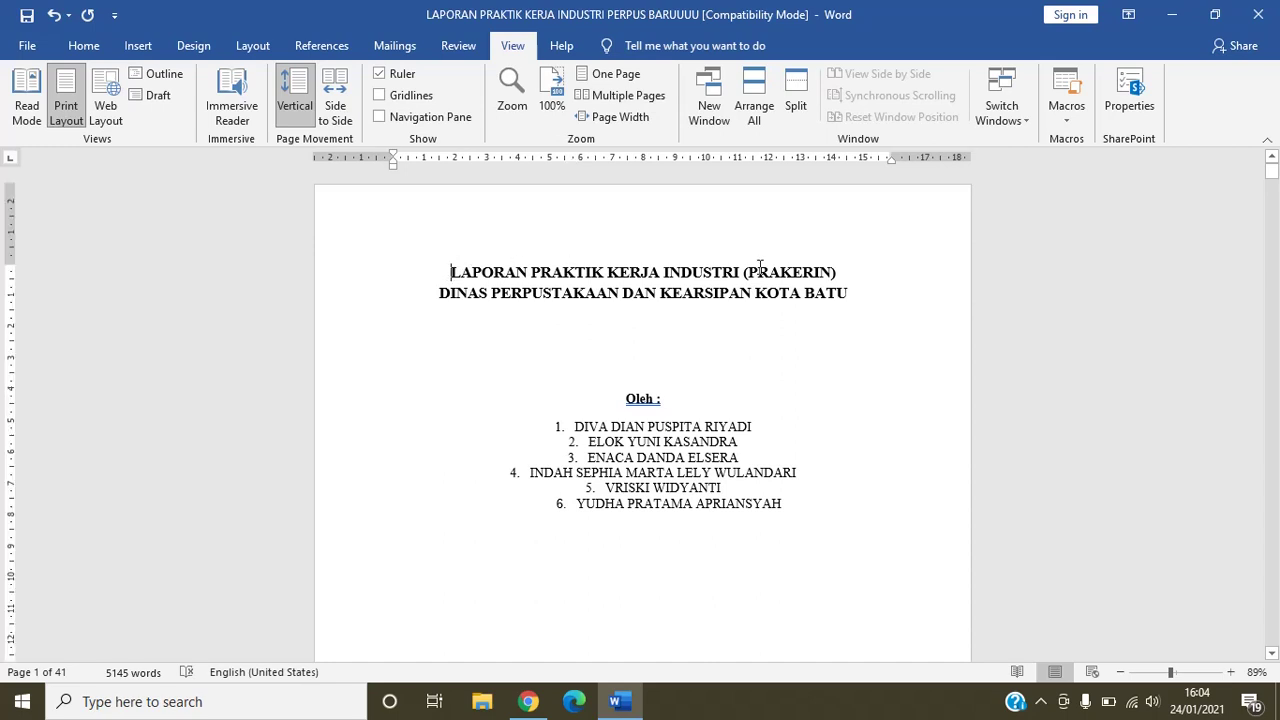
pyautogui.press('Right')
pyautogui.press('Right')
pyautogui.press('Home')
pyautogui.press('Right')
pyautogui.press('Right')
pyautogui.press('Right')
pyautogui.press('Right')
pyautogui.press('Right')
pyautogui.press('Right')
pyautogui.press('Right')
pyautogui.press('Right')
pyautogui.press('Right')
pyautogui.press('Right')
pyautogui.press('Right')
pyautogui.press('Right')
pyautogui.press('Right')
pyautogui.press('Right')
pyautogui.press('Right')
pyautogui.press('Right')
pyautogui.press('Right')
pyautogui.press('Right')
pyautogui.press('Right')
pyautogui.press('Right')
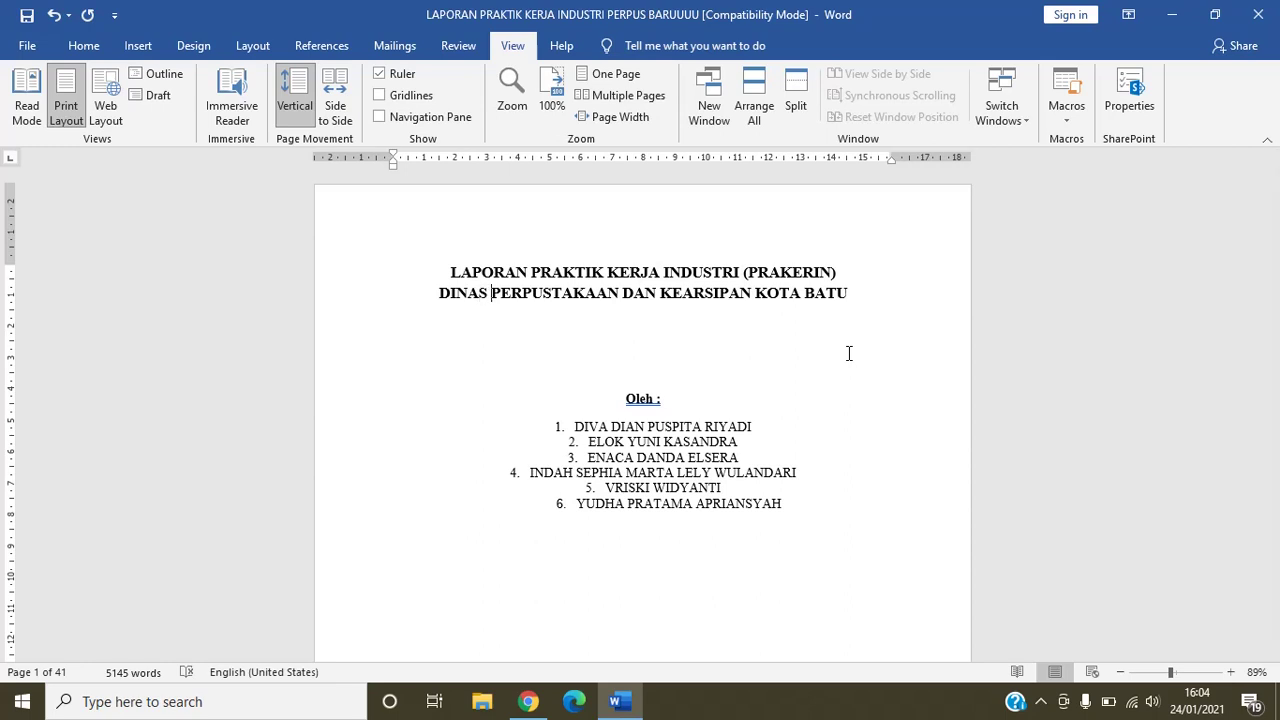
pyautogui.press('Left')
pyautogui.press('Right')
pyautogui.press('Left')
pyautogui.press('Up')
pyautogui.press('Down')
pyautogui.press('Right')
pyautogui.press('Down')
pyautogui.press('Down')
pyautogui.press('Left')
pyautogui.press('Left')
pyautogui.press('Right')
pyautogui.press('Right')
pyautogui.press('Down')
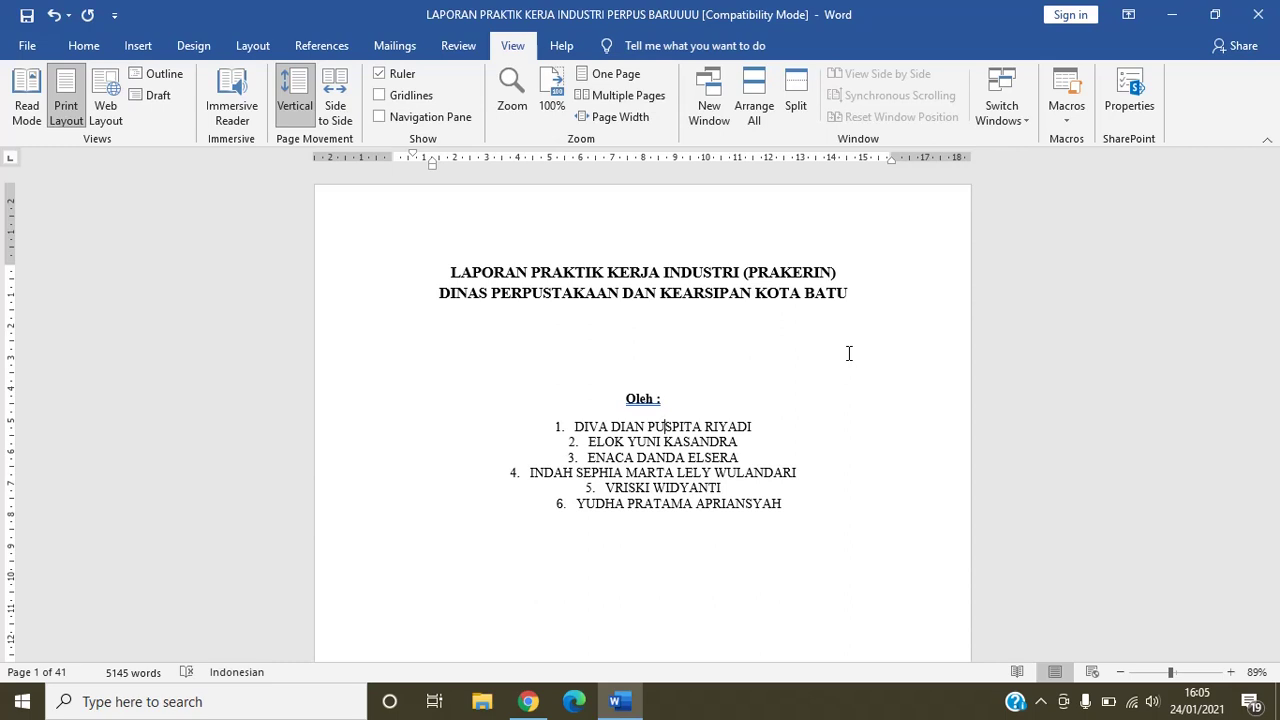
# Step: Examine the school logo on the cover page together with its picture formatting options
pyautogui.press('Down')
pyautogui.press('Down')
pyautogui.press('Down')
pyautogui.press('Down')
pyautogui.press('Down')
pyautogui.press('Down')
pyautogui.press('Down')
pyautogui.press('Down')
pyautogui.press('Down')
pyautogui.press('Down')
pyautogui.press('Down')
pyautogui.press('Down')
pyautogui.press('Down')
pyautogui.press('Down')
pyautogui.scroll(-1, 849, 353)
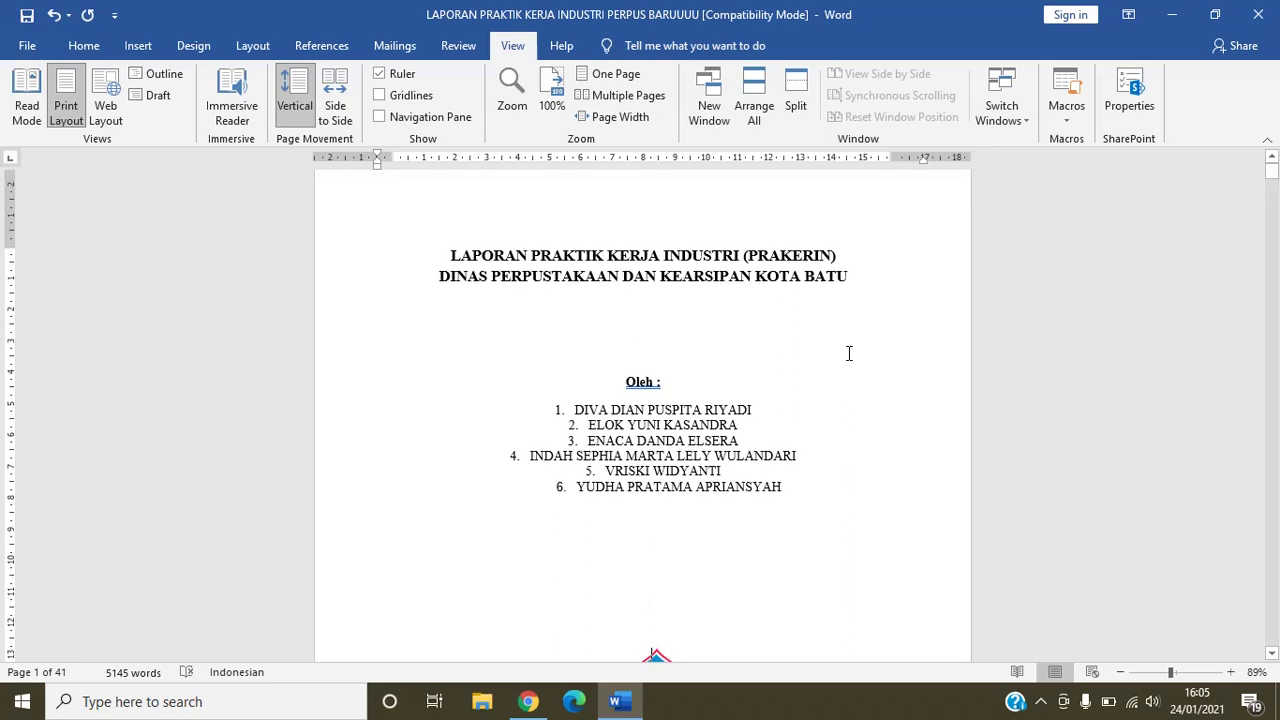
pyautogui.scroll(-2, 849, 353)
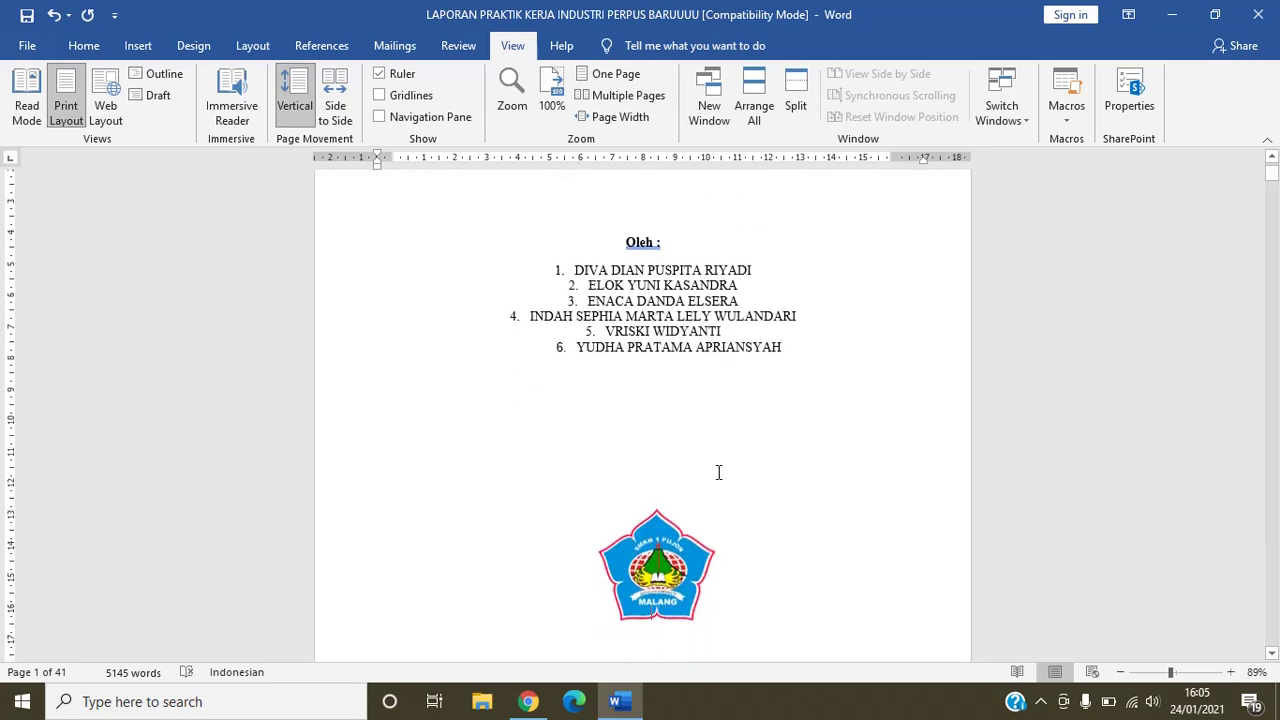
pyautogui.click(650, 565)
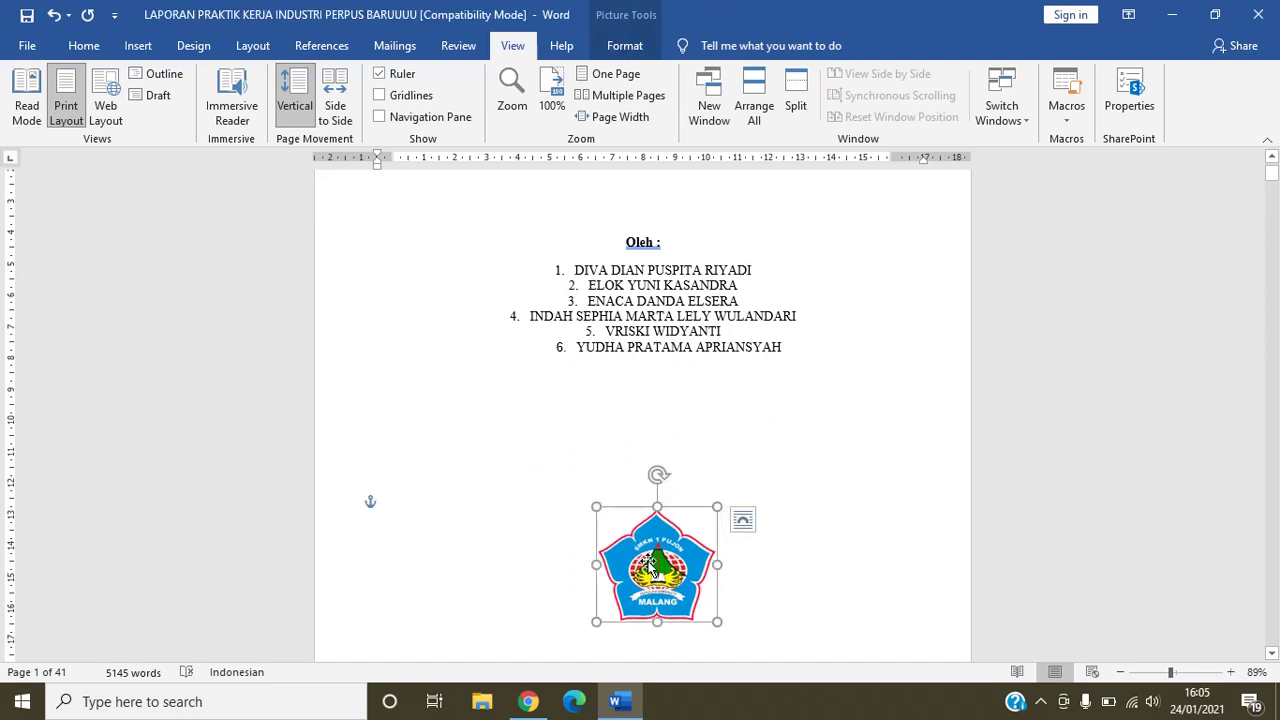
pyautogui.click(634, 52)
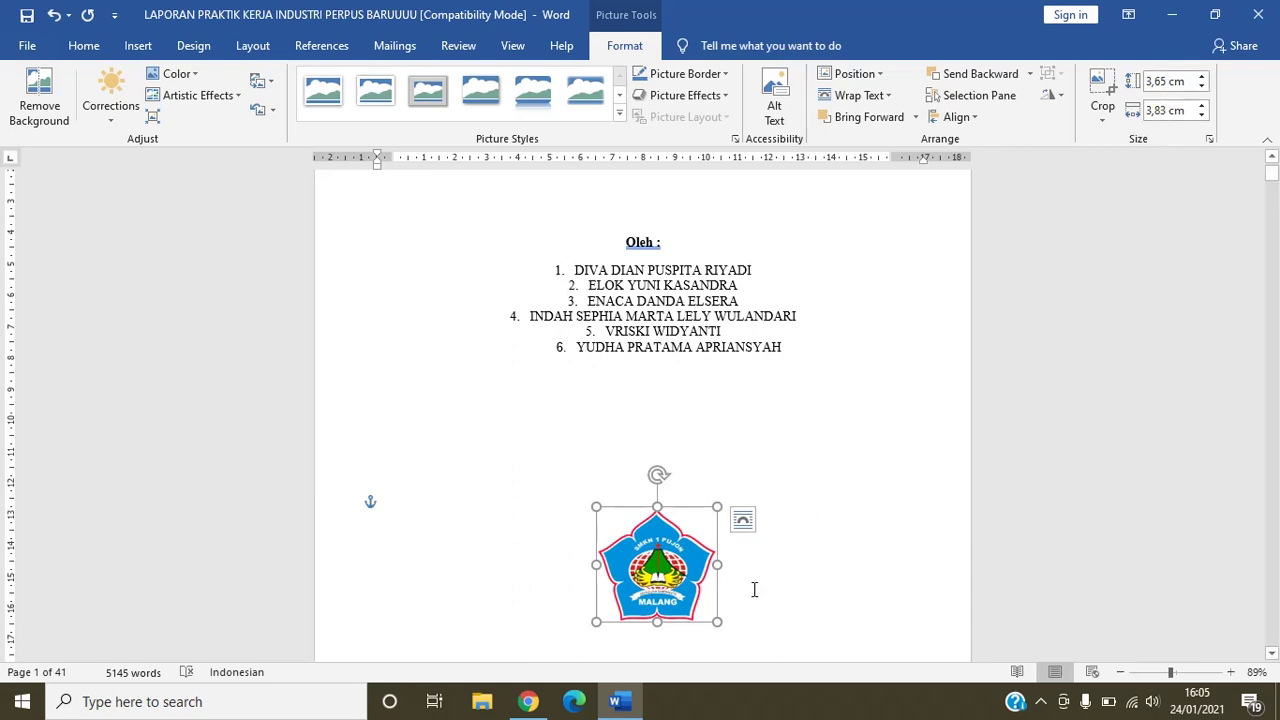
# Step: Examine the school letterhead below the logo at the foot of the cover page
pyautogui.click(711, 638)
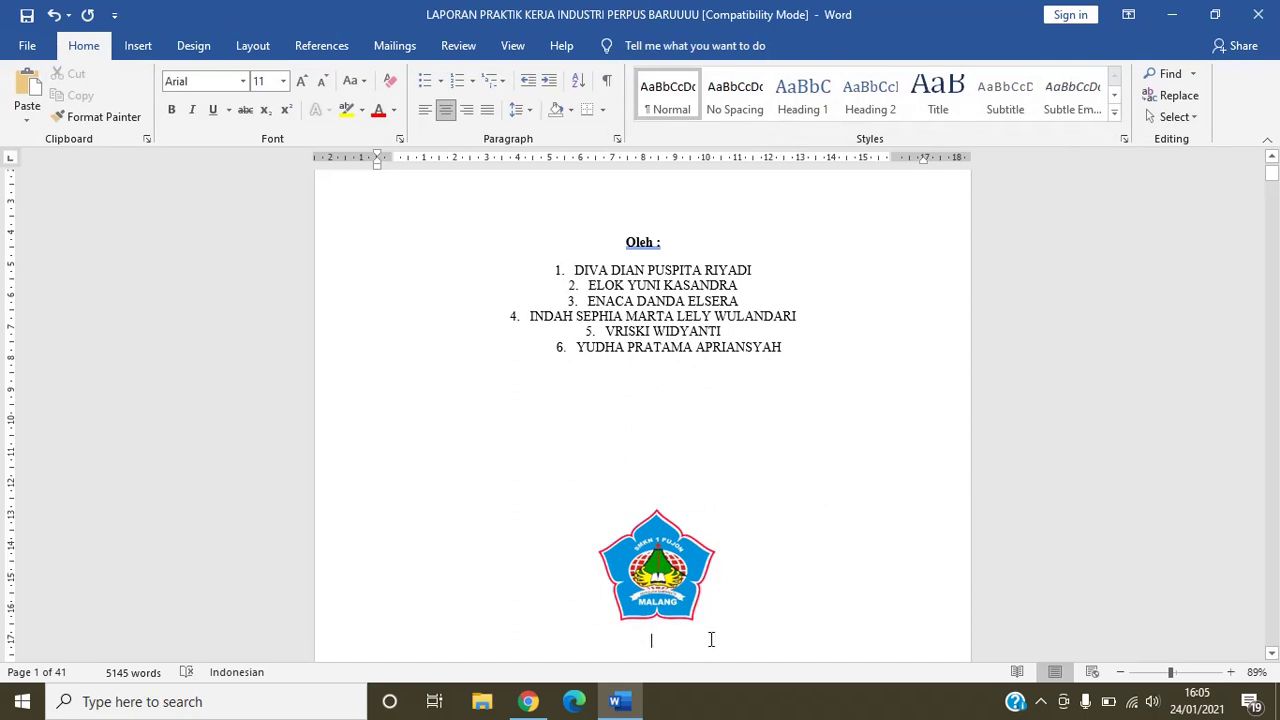
pyautogui.press('Return')
pyautogui.press('Return')
pyautogui.press('Return')
pyautogui.press('Return')
pyautogui.press('Return')
pyautogui.press('Return')
pyautogui.press('Return')
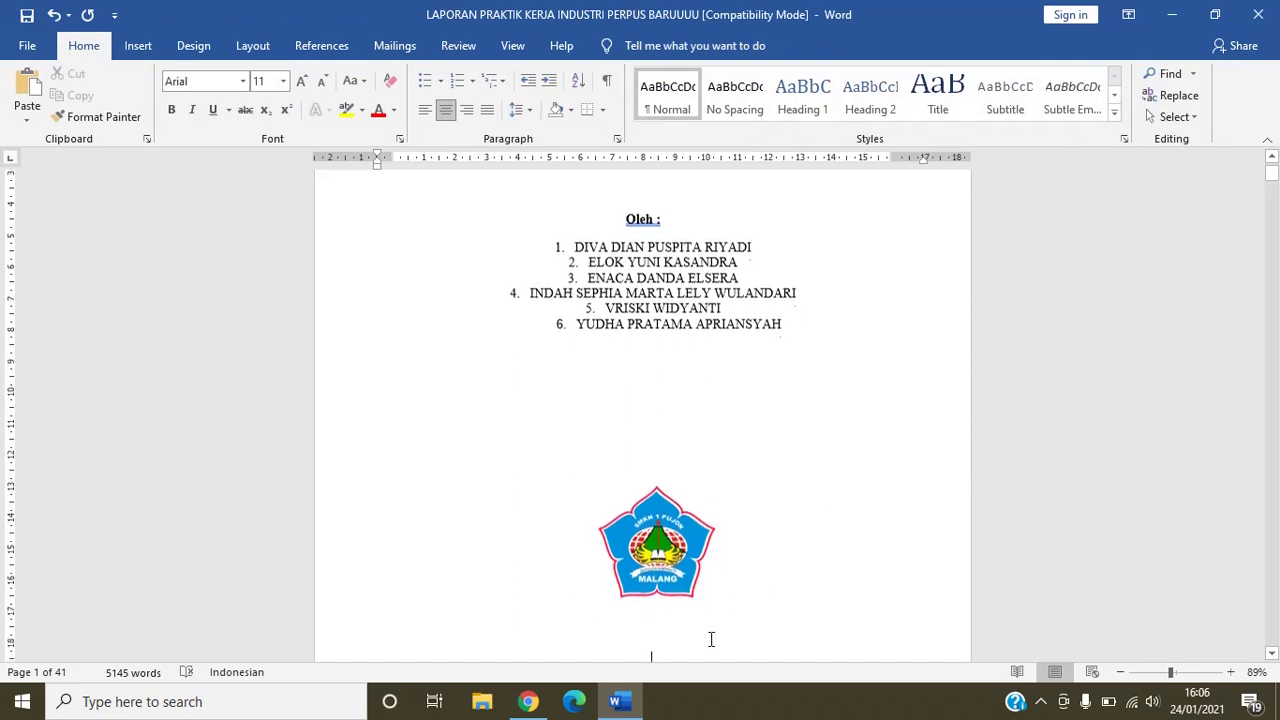
pyautogui.press('Return')
pyautogui.press('Return')
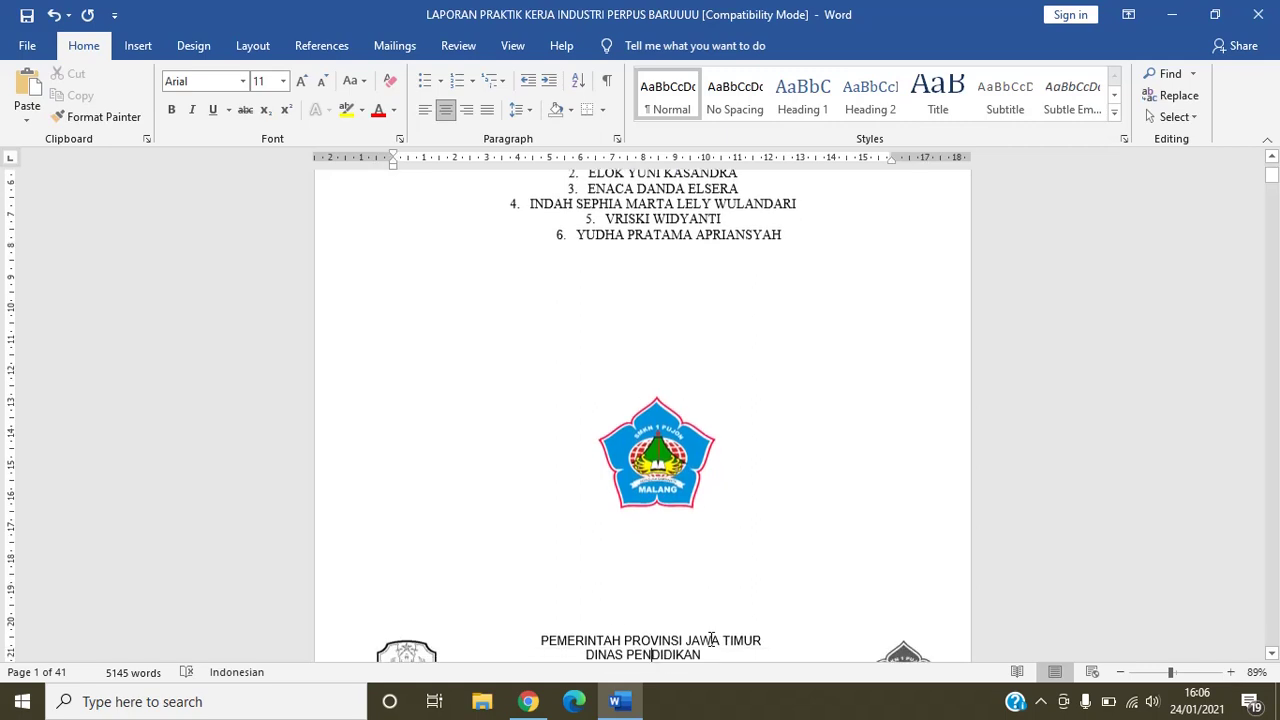
pyautogui.press('Down')
pyautogui.press('Down')
pyautogui.press('Down')
pyautogui.press('Down')
pyautogui.press('Down')
pyautogui.press('Down')
pyautogui.press('Down')
pyautogui.press('Down')
pyautogui.press('Down')
pyautogui.press('Down')
pyautogui.press('Down')
pyautogui.press('Down')
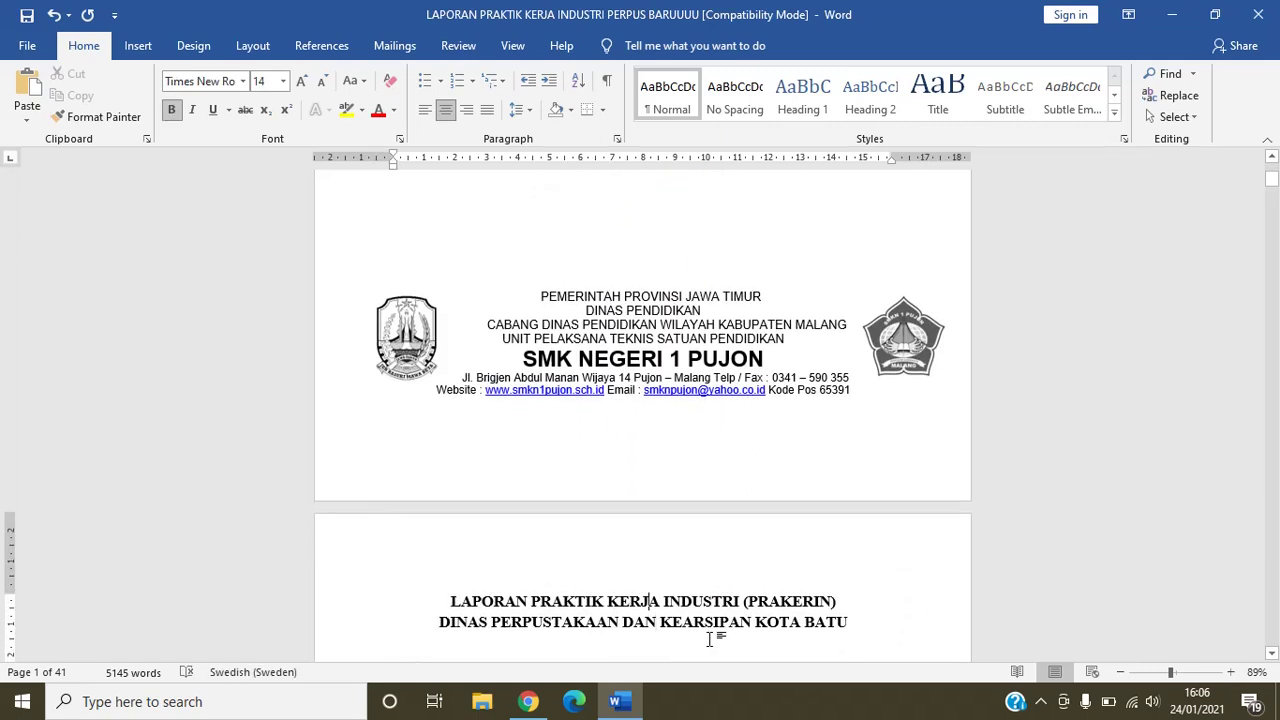
pyautogui.press('Up')
pyautogui.press('Up')
pyautogui.press('Up')
pyautogui.press('Up')
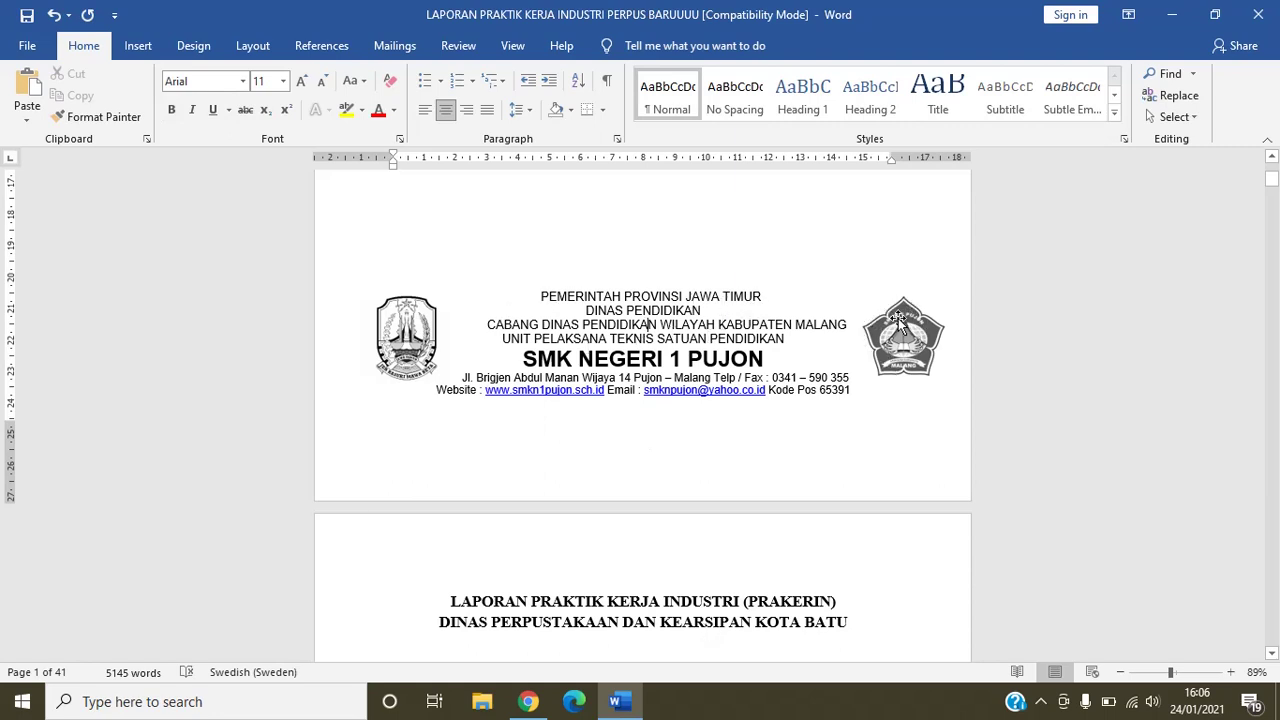
pyautogui.press('Down')
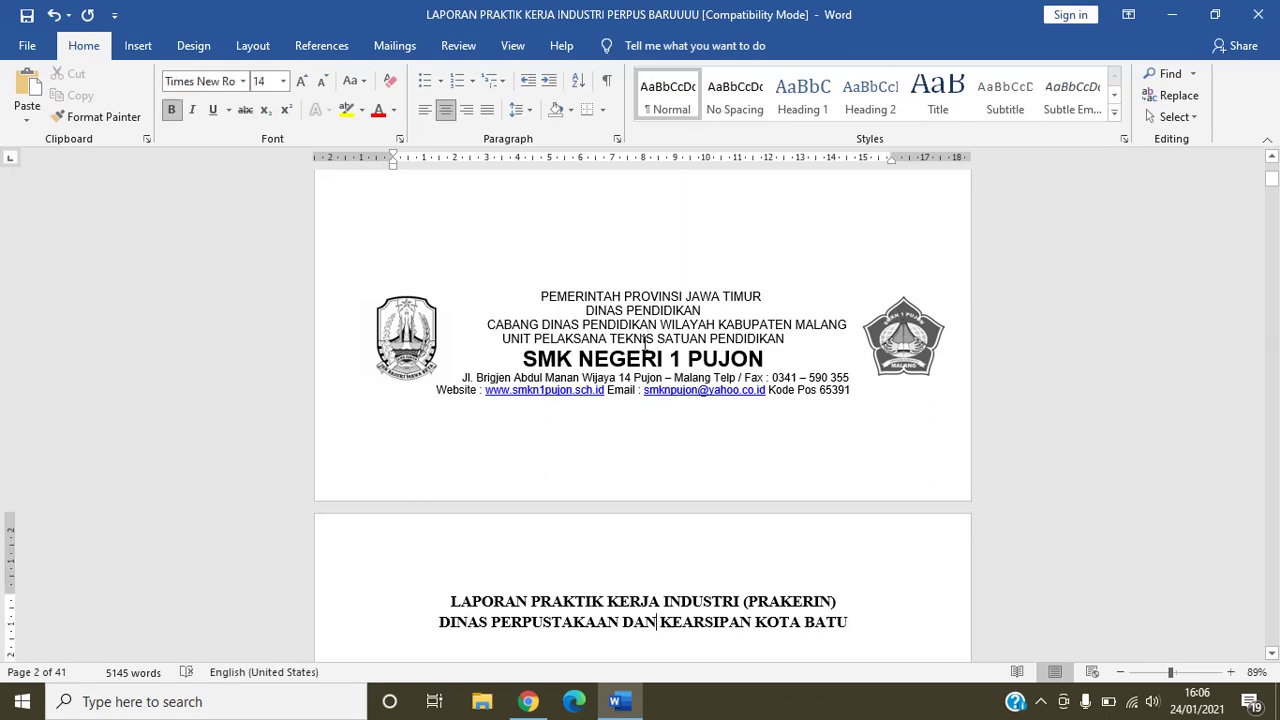
pyautogui.press('Up')
# Step: Examine the approval page from its title down to the supervisors' signature blocks
pyautogui.press('Down')
pyautogui.press('Down')
pyautogui.press('Down')
pyautogui.press('Down')
pyautogui.press('Down')
pyautogui.press('Down')
pyautogui.press('Down')
pyautogui.press('Down')
pyautogui.press('Down')
pyautogui.press('Down')
pyautogui.press('Down')
pyautogui.press('Down')
pyautogui.press('Down')
pyautogui.press('Down')
pyautogui.press('Down')
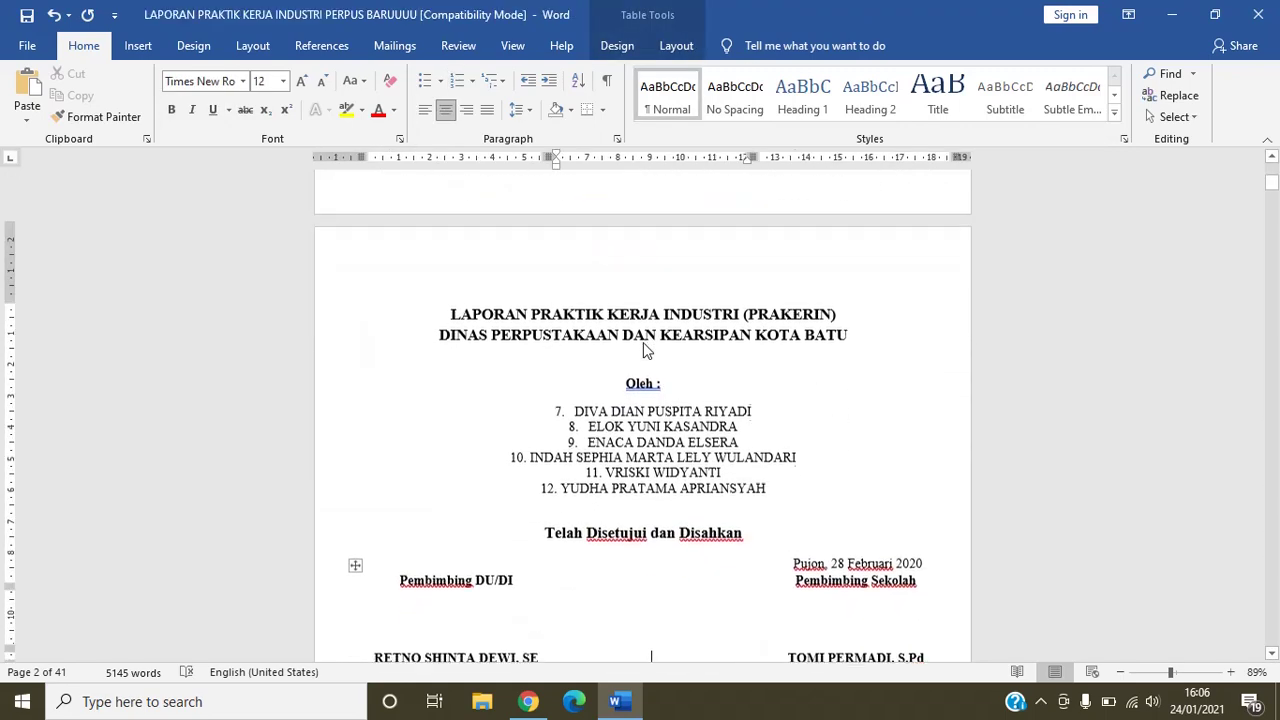
pyautogui.press('Down')
pyautogui.press('Down')
pyautogui.press('Down')
pyautogui.press('Down')
pyautogui.press('Down')
pyautogui.press('Down')
pyautogui.press('Down')
pyautogui.press('Down')
pyautogui.press('Down')
pyautogui.press('Down')
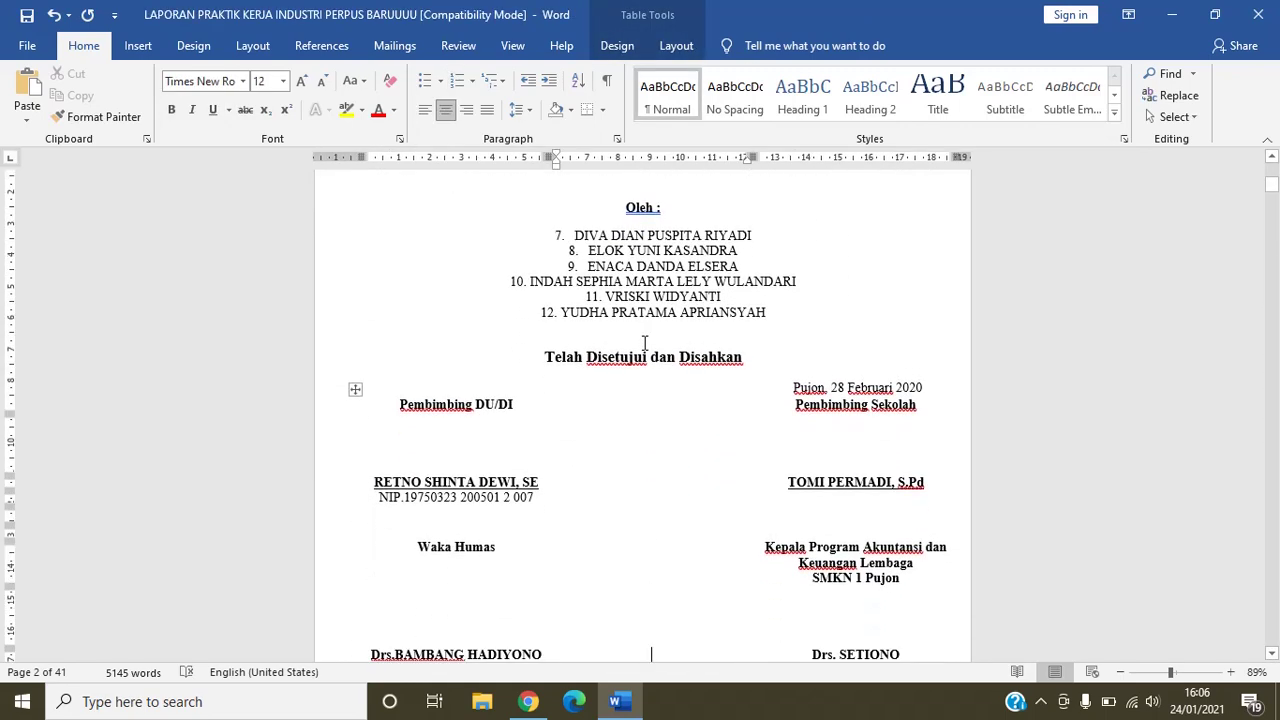
# Step: Return to the start of the approval page and review its title, author list and approval heading
pyautogui.press('Up')
pyautogui.press('Up')
pyautogui.press('Up')
pyautogui.press('Up')
pyautogui.press('Up')
pyautogui.press('Up')
pyautogui.press('Up')
pyautogui.press('Up')
pyautogui.press('Up')
pyautogui.press('Up')
pyautogui.press('Up')
pyautogui.press('Up')
pyautogui.press('Up')
pyautogui.press('Up')
pyautogui.press('Up')
pyautogui.press('Up')
pyautogui.press('Up')
pyautogui.press('Up')
pyautogui.press('Up')
pyautogui.press('Up')
pyautogui.scroll(5, 644, 343)
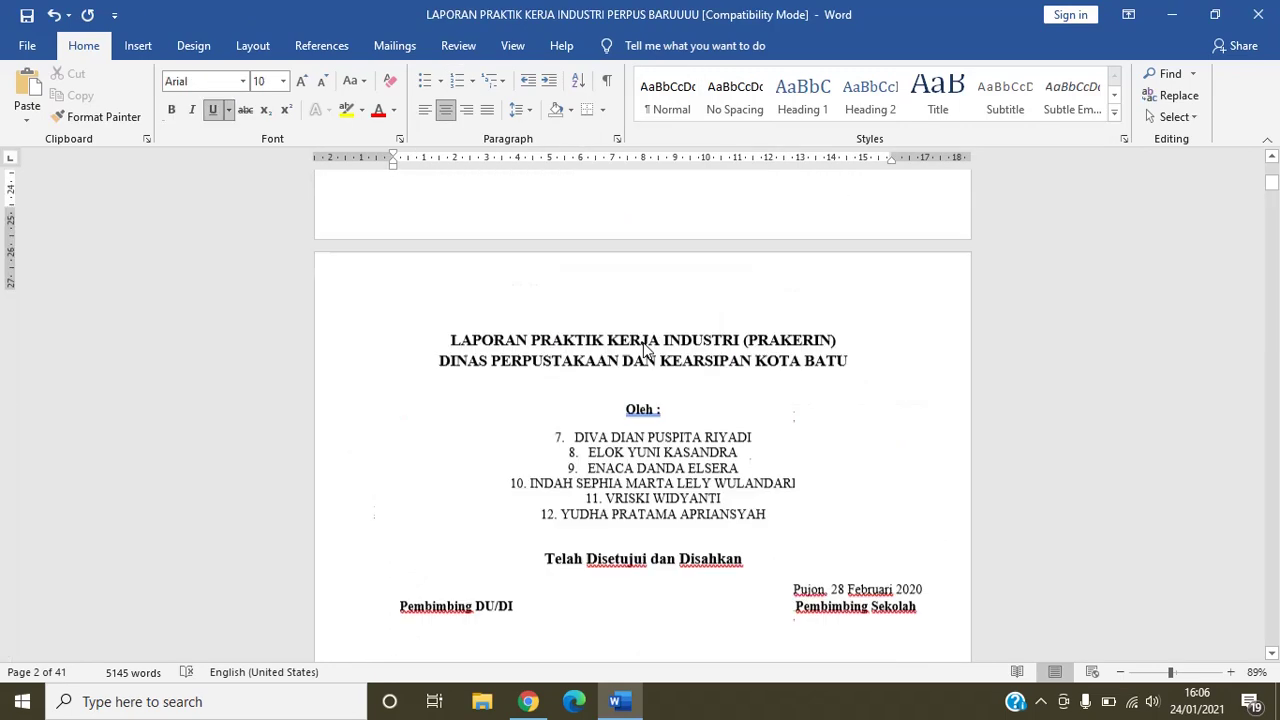
pyautogui.press('Down')
pyautogui.press('Down')
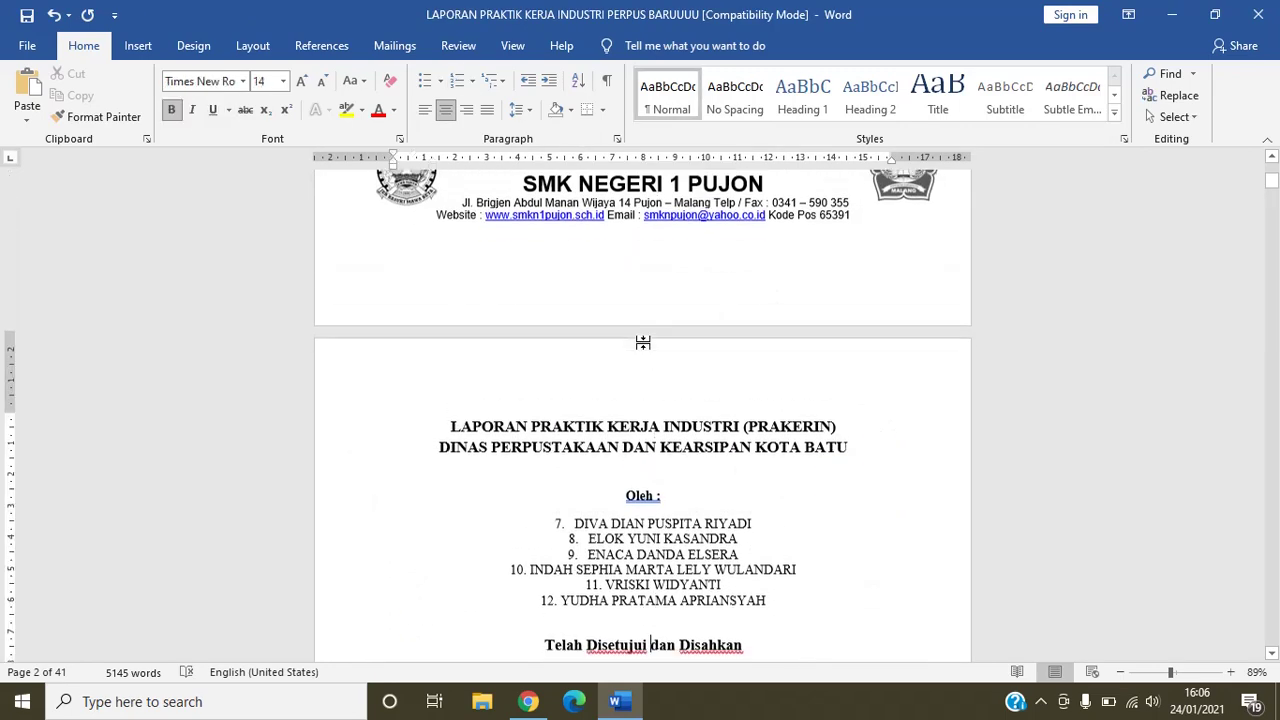
pyautogui.press('Down')
pyautogui.press('Down')
pyautogui.press('Down')
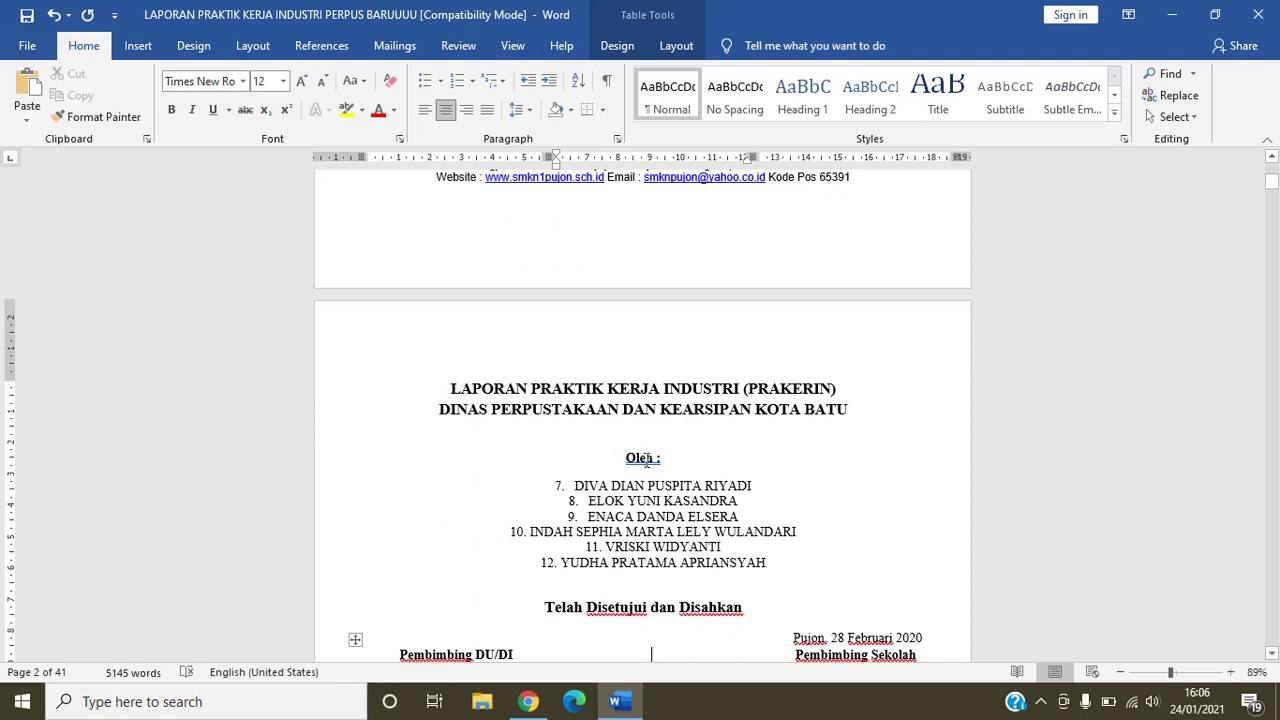
# Step: Restart the numbering of the approval page's author list at 1
pyautogui.click(561, 485)
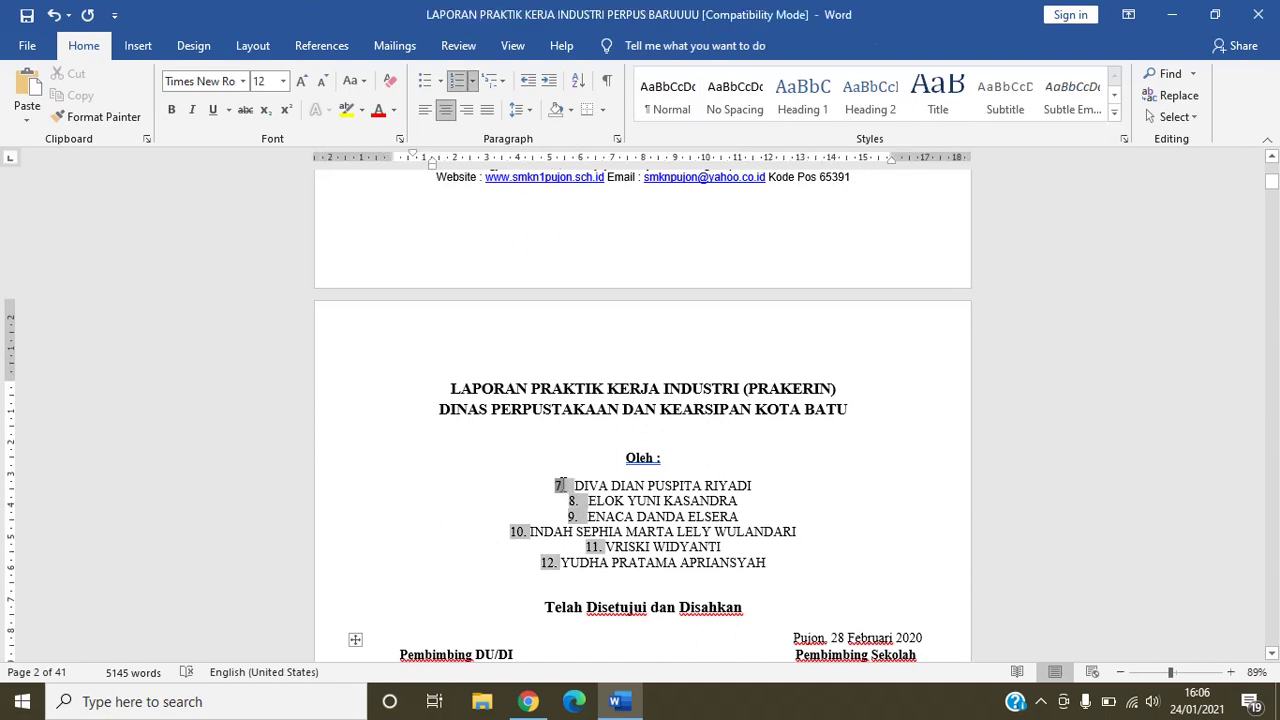
pyautogui.press('BackSpace')
pyautogui.write('1.')
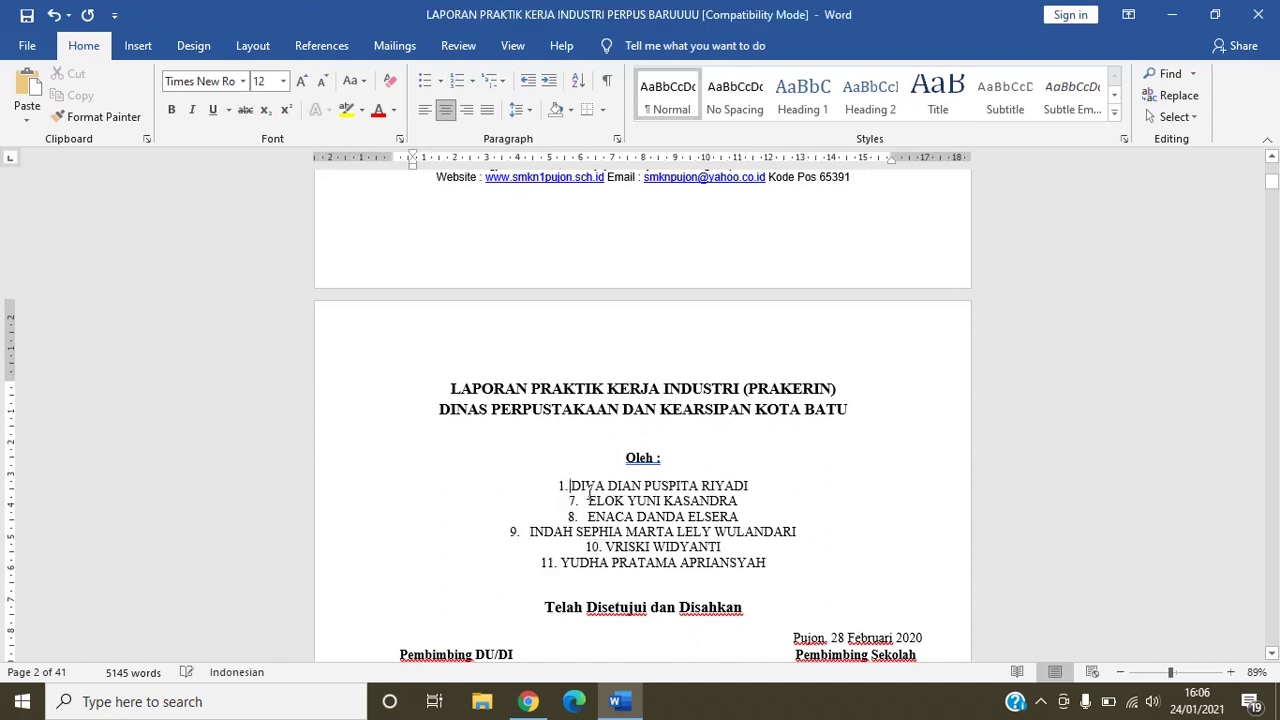
pyautogui.press('Down')
pyautogui.press('Down')
pyautogui.press('Down')
pyautogui.press('Down')
pyautogui.press('Down')
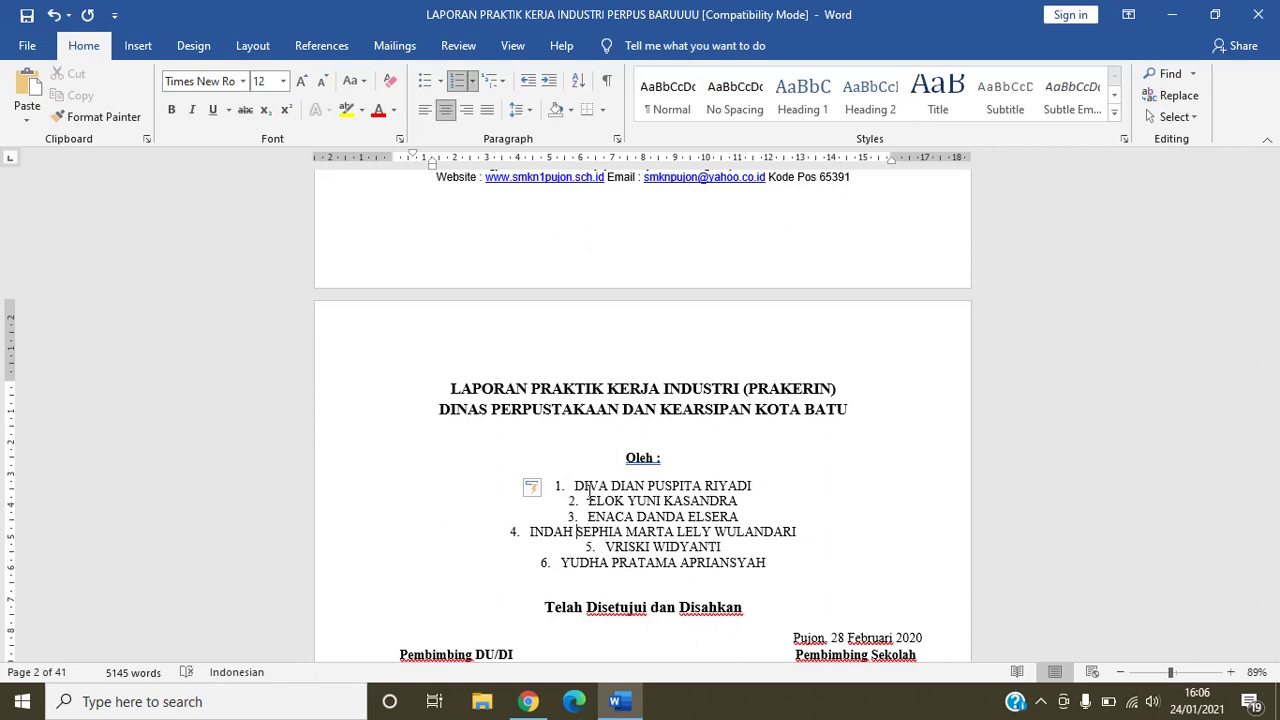
# Step: Examine the approval heading and the place and date line above the school supervisor's signature
pyautogui.press('Down')
pyautogui.press('Up')
pyautogui.press('Down')
pyautogui.press('Down')
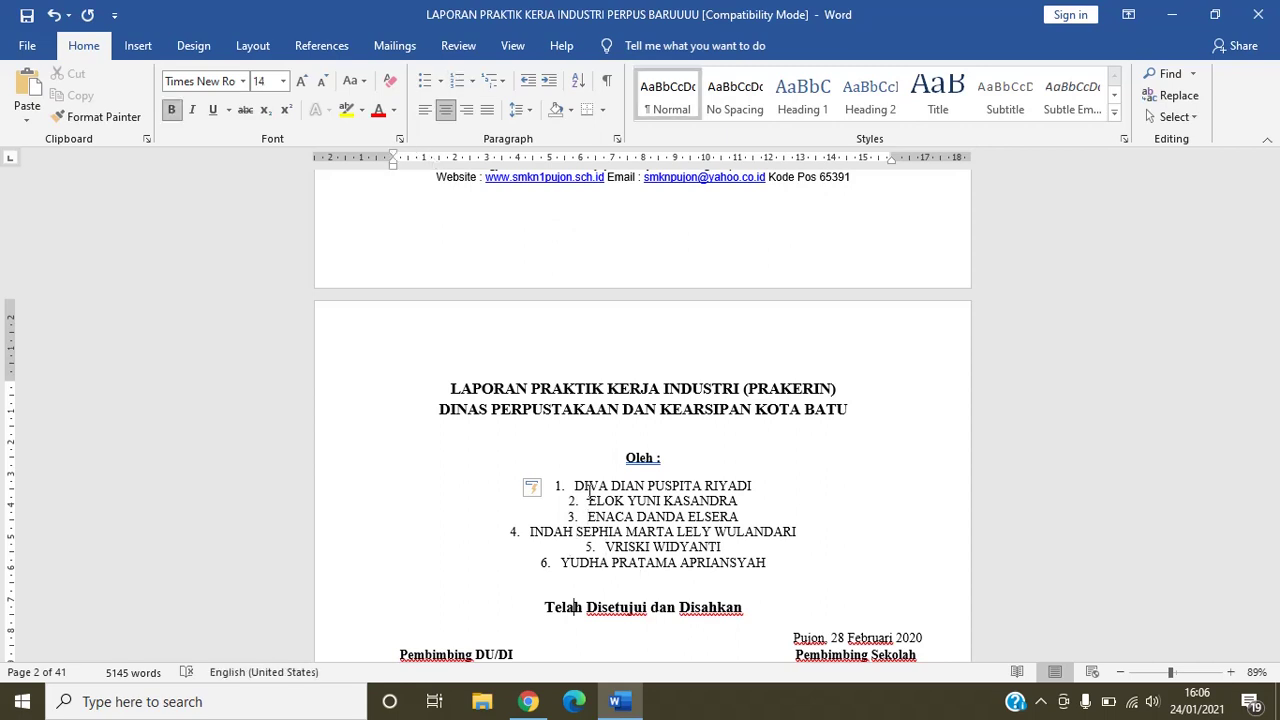
pyautogui.press('Down')
pyautogui.press('Down')
pyautogui.press('Right')
pyautogui.press('Right')
pyautogui.press('Right')
pyautogui.press('Right')
pyautogui.press('Right')
pyautogui.press('Right')
pyautogui.press('Right')
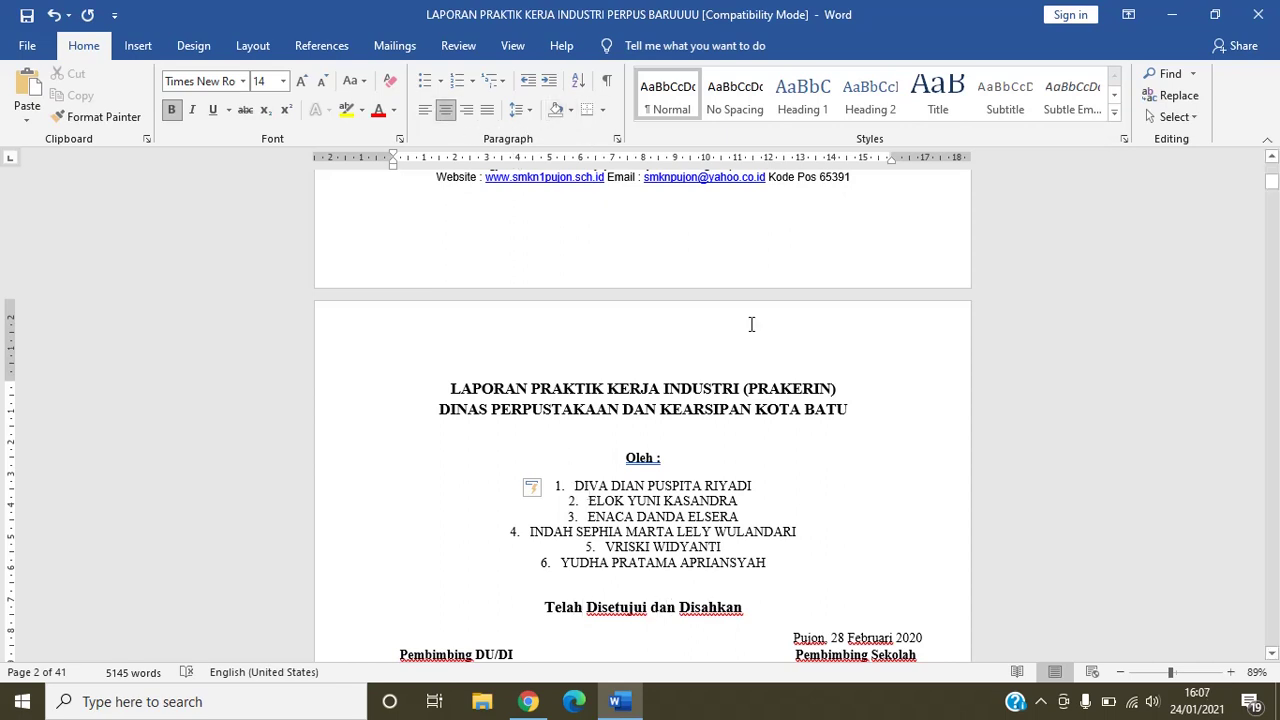
pyautogui.press('Down')
pyautogui.press('Down')
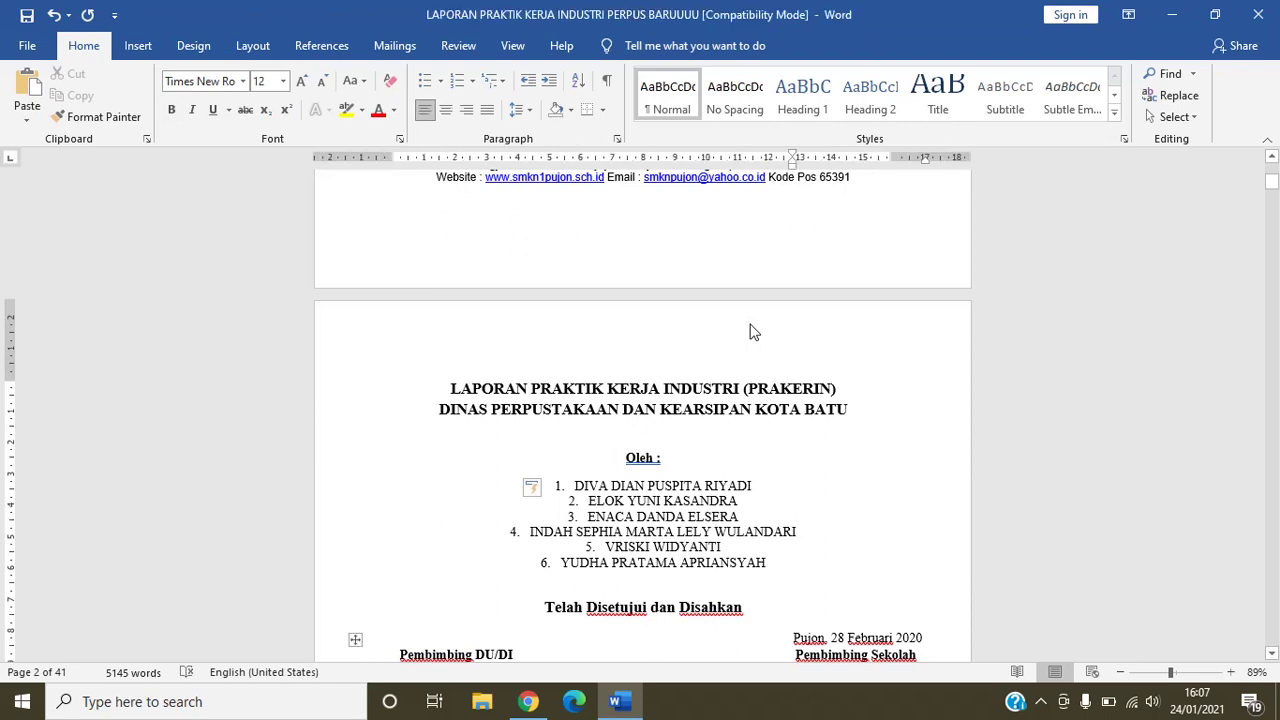
pyautogui.hotkey('ctrl', 'Right')
pyautogui.press('Home')
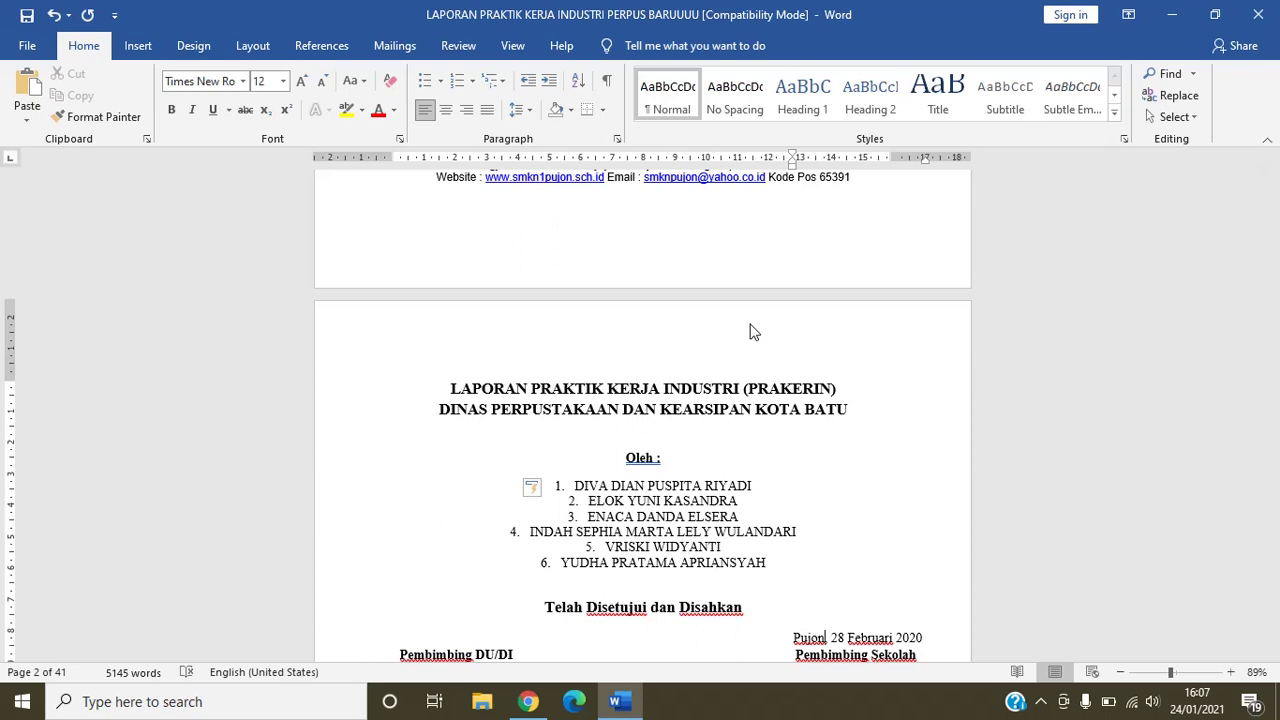
# Step: Examine the approval page's date line and both supervisors' signature blocks down to the accounting program head's title
pyautogui.hotkey('ctrl', 'Right')
pyautogui.press('Right')
pyautogui.press('Right')
pyautogui.press('Down')
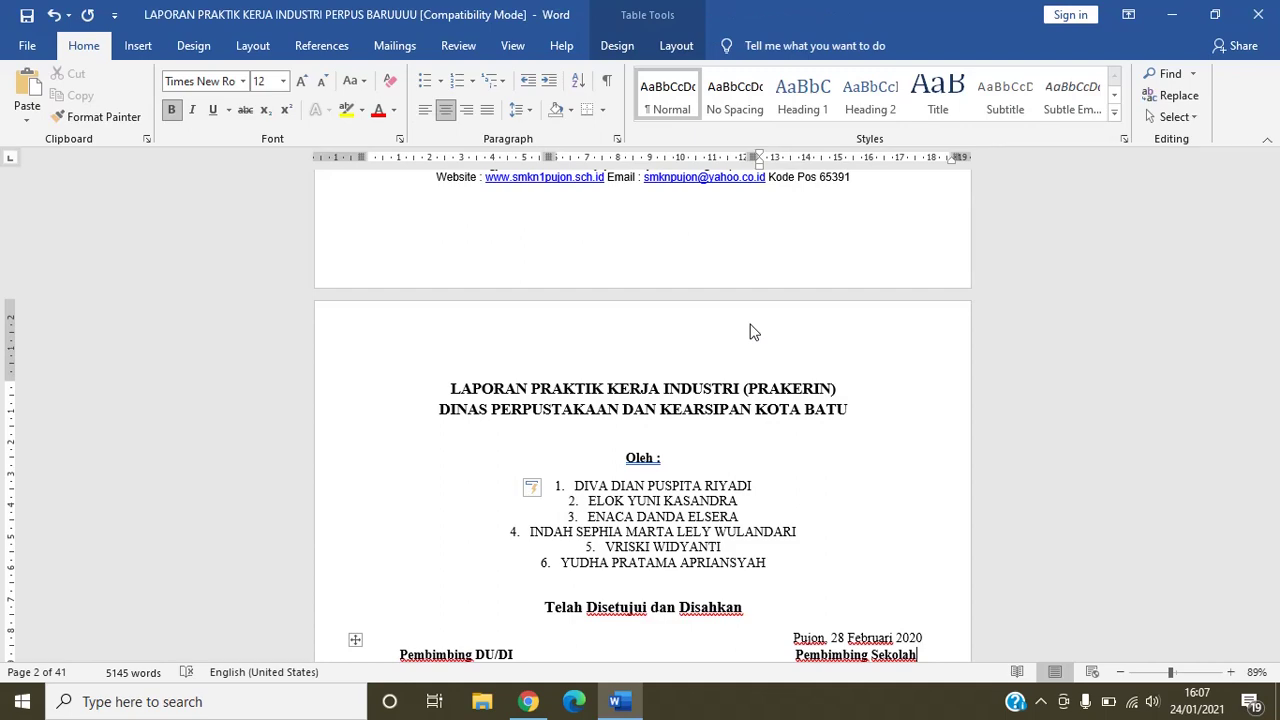
pyautogui.press('Down')
pyautogui.press('Down')
pyautogui.press('Down')
pyautogui.press('Down')
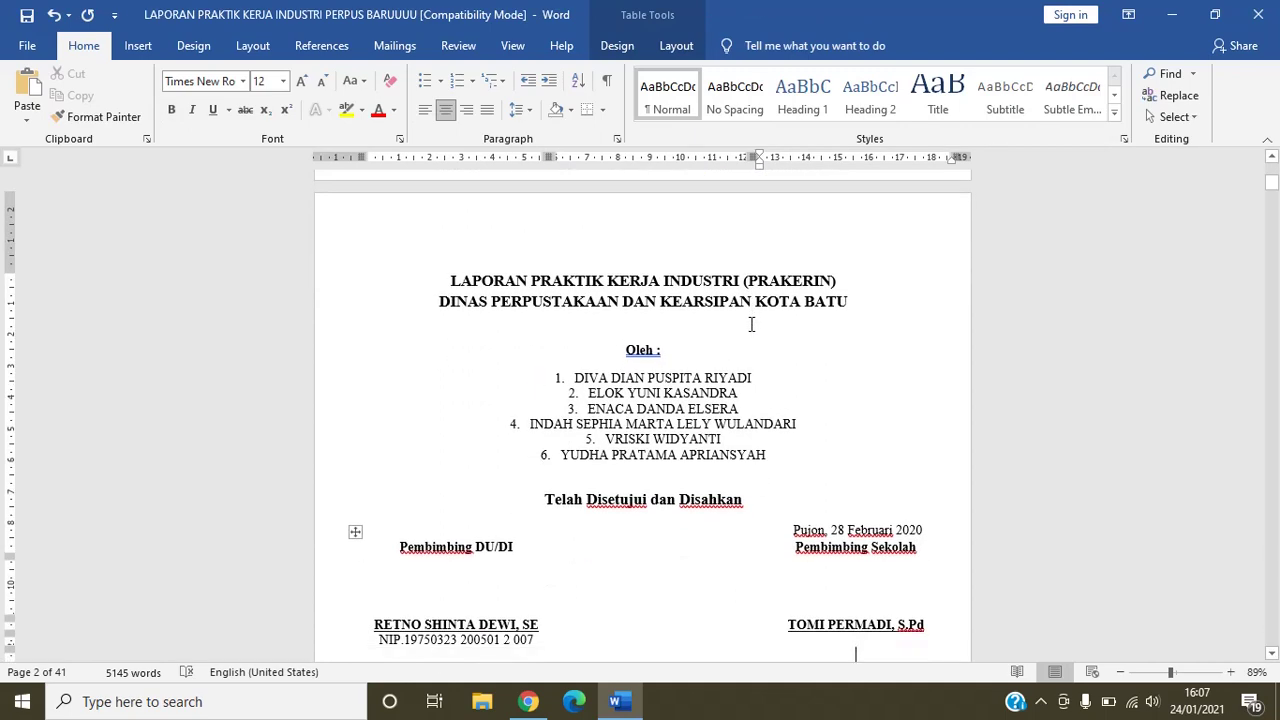
pyautogui.press('Down')
pyautogui.press('Down')
pyautogui.press('Down')
pyautogui.press('Down')
pyautogui.press('Down')
pyautogui.press('Down')
pyautogui.press('Down')
pyautogui.press('Down')
pyautogui.press('Down')
pyautogui.press('Down')
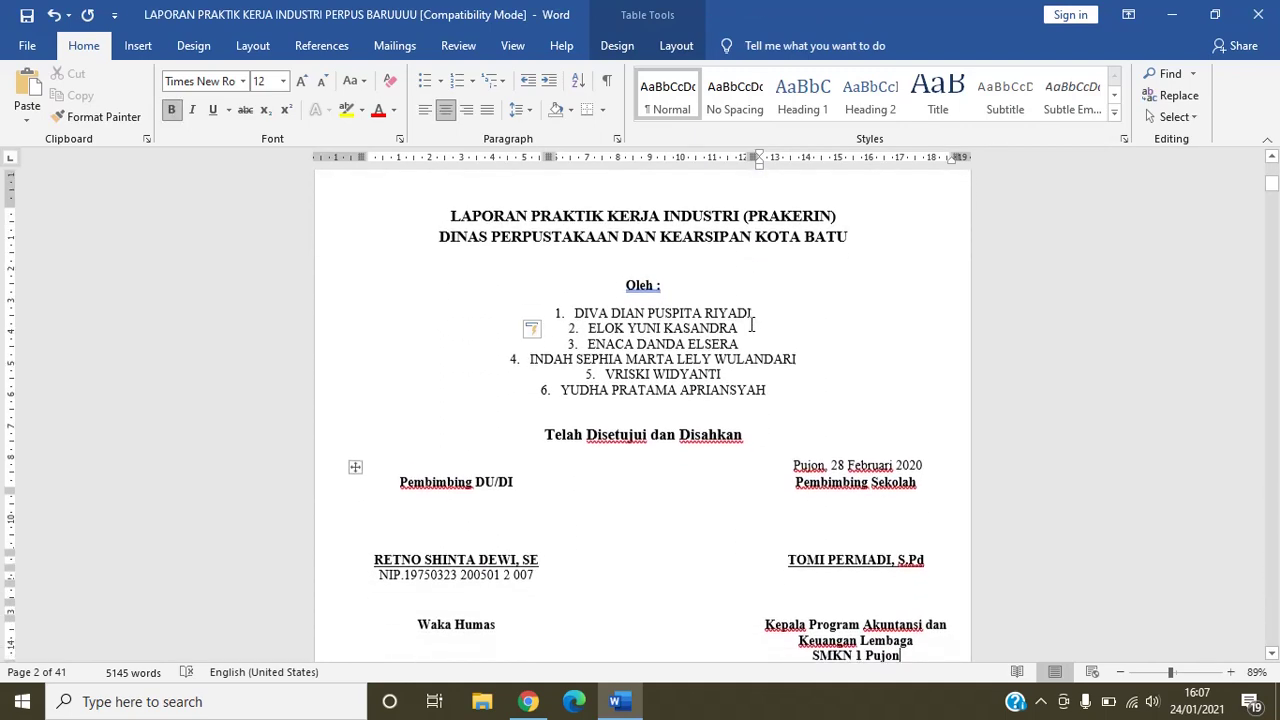
# Step: Examine the approval page's Waka Humas, program head and school principal signature blocks
pyautogui.press('Down')
pyautogui.press('Down')
pyautogui.press('Down')
pyautogui.press('Down')
pyautogui.press('Down')
pyautogui.press('Down')
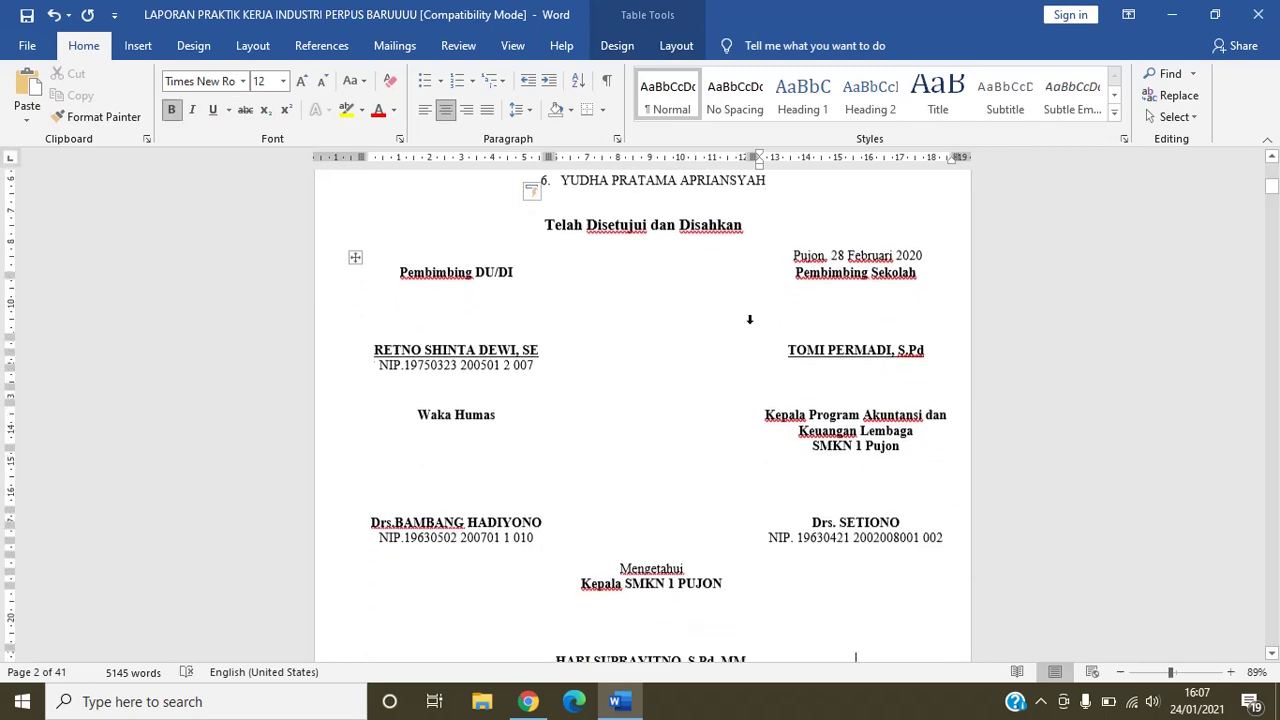
pyautogui.press('Down')
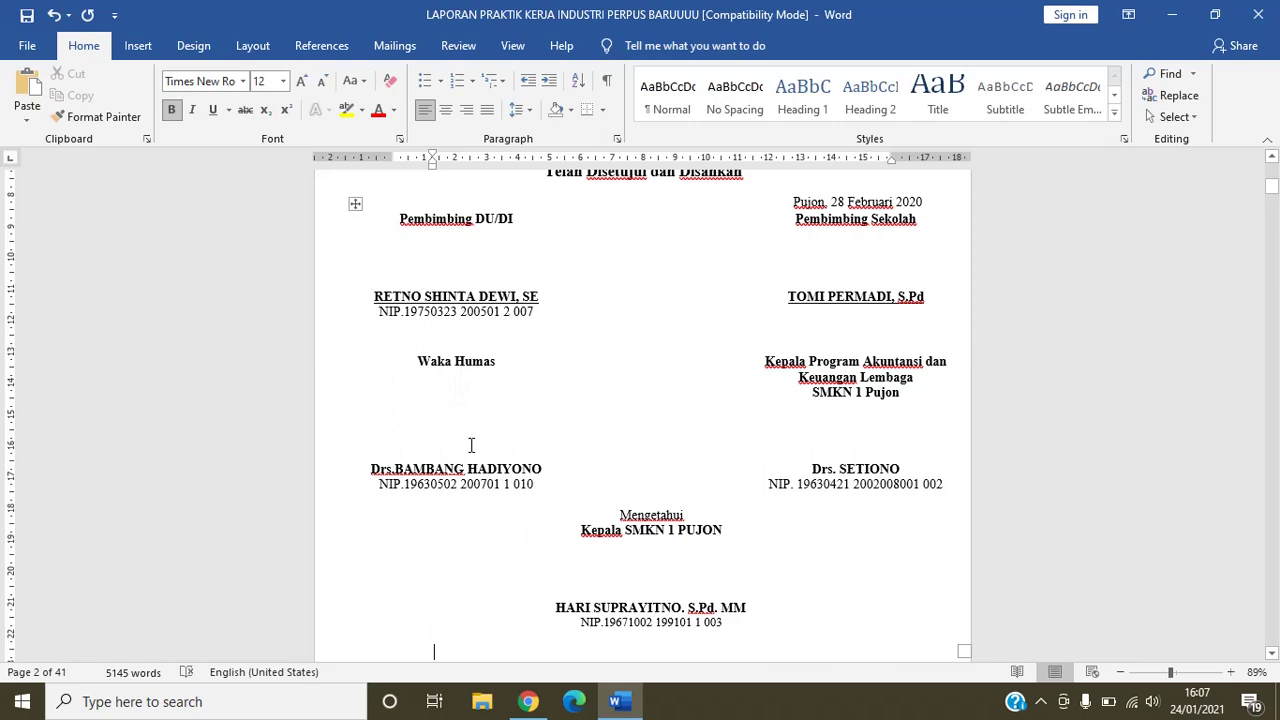
pyautogui.click(392, 466)
pyautogui.click(658, 530)
pyautogui.press('Down')
pyautogui.press('Down')
pyautogui.press('Down')
pyautogui.press('Down')
pyautogui.press('Down')
pyautogui.press('Down')
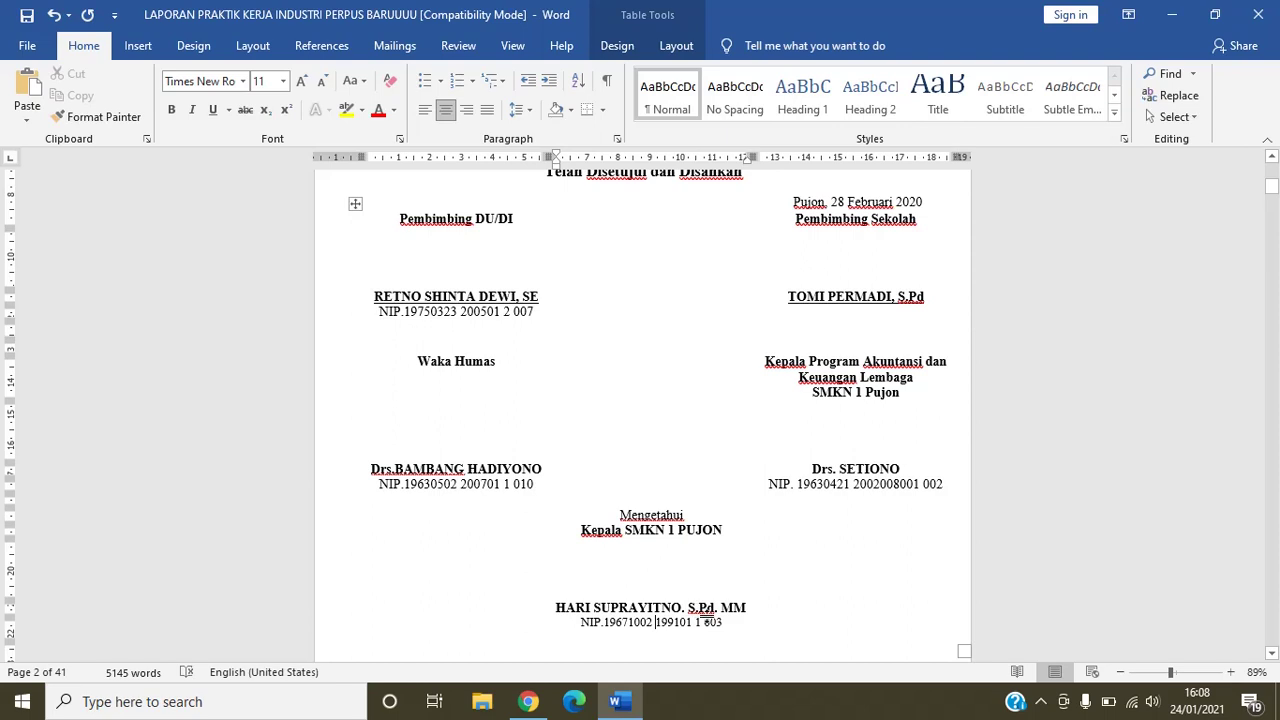
pyautogui.hotkey('ctrl', 'v')
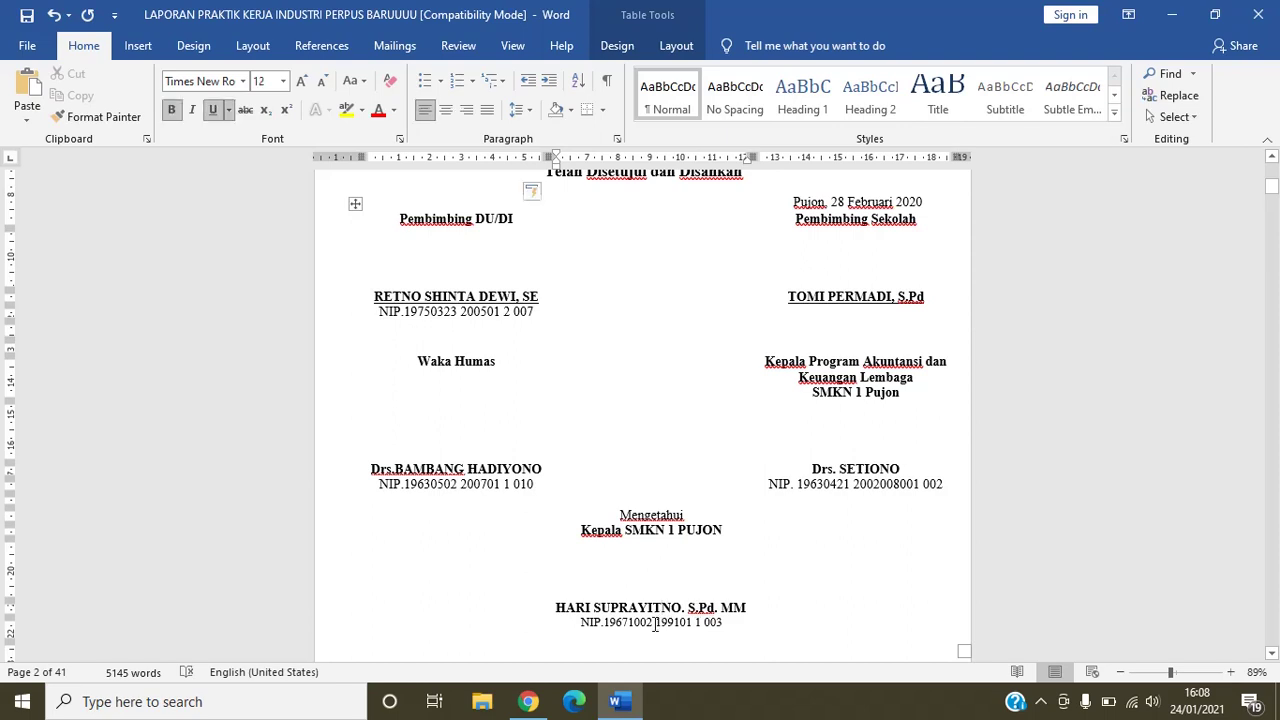
# Step: Continue to the statement of originality page and examine its title and numbered author list with student numbers
pyautogui.press('Down')
pyautogui.press('Down')
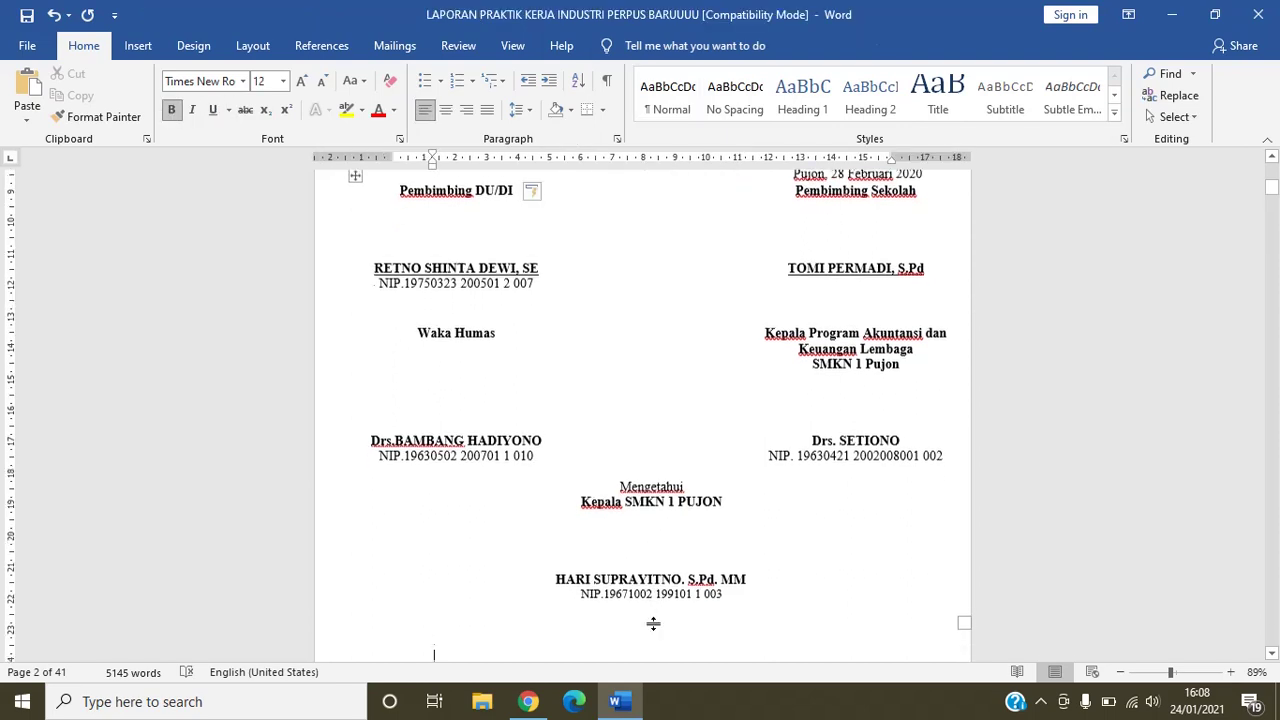
pyautogui.press('Down')
pyautogui.press('Down')
pyautogui.press('Down')
pyautogui.press('Down')
pyautogui.press('Down')
pyautogui.press('Down')
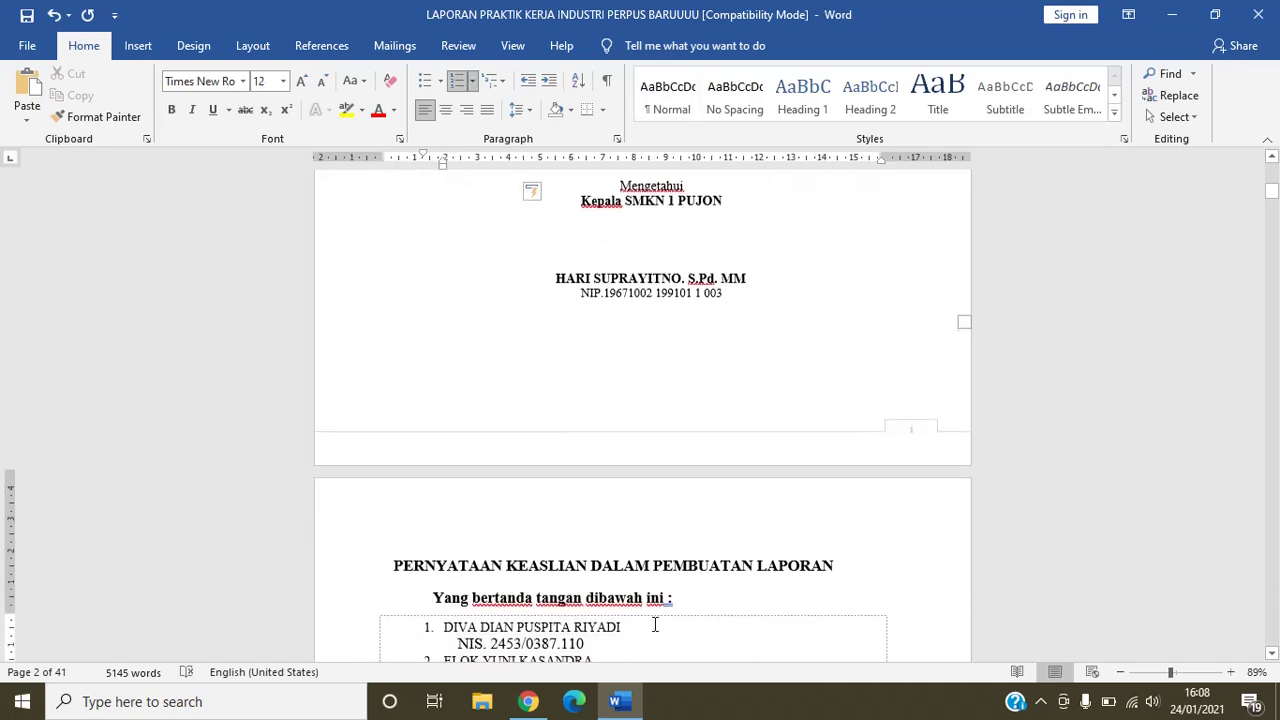
pyautogui.press('Down')
pyautogui.press('Down')
pyautogui.press('Down')
pyautogui.press('Down')
pyautogui.press('Down')
pyautogui.press('Down')
pyautogui.press('Down')
pyautogui.press('Down')
pyautogui.press('Down')
pyautogui.press('Down')
pyautogui.press('Down')
pyautogui.press('Down')
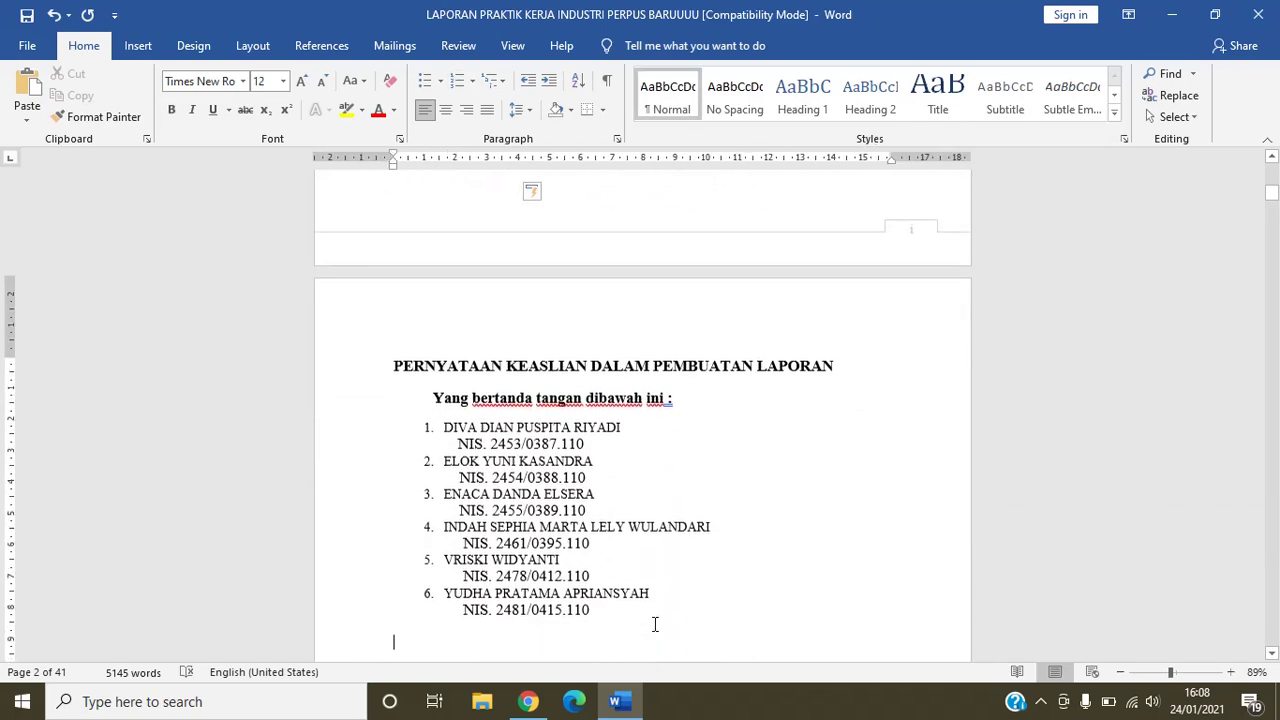
# Step: Examine the originality statement's declaration paragraphs and the place and date line below them
pyautogui.press('Down')
pyautogui.press('Down')
pyautogui.press('Down')
pyautogui.press('Down')
pyautogui.press('Down')
pyautogui.press('Down')
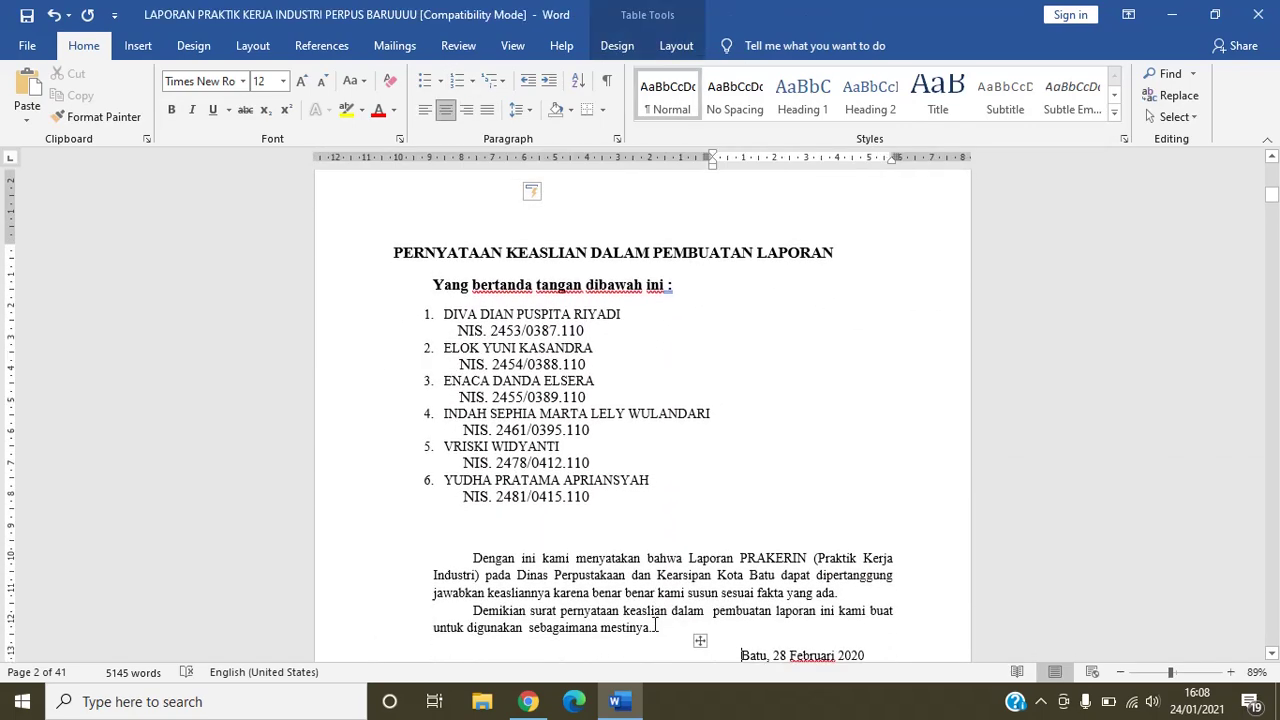
pyautogui.press('Down')
pyautogui.press('Down')
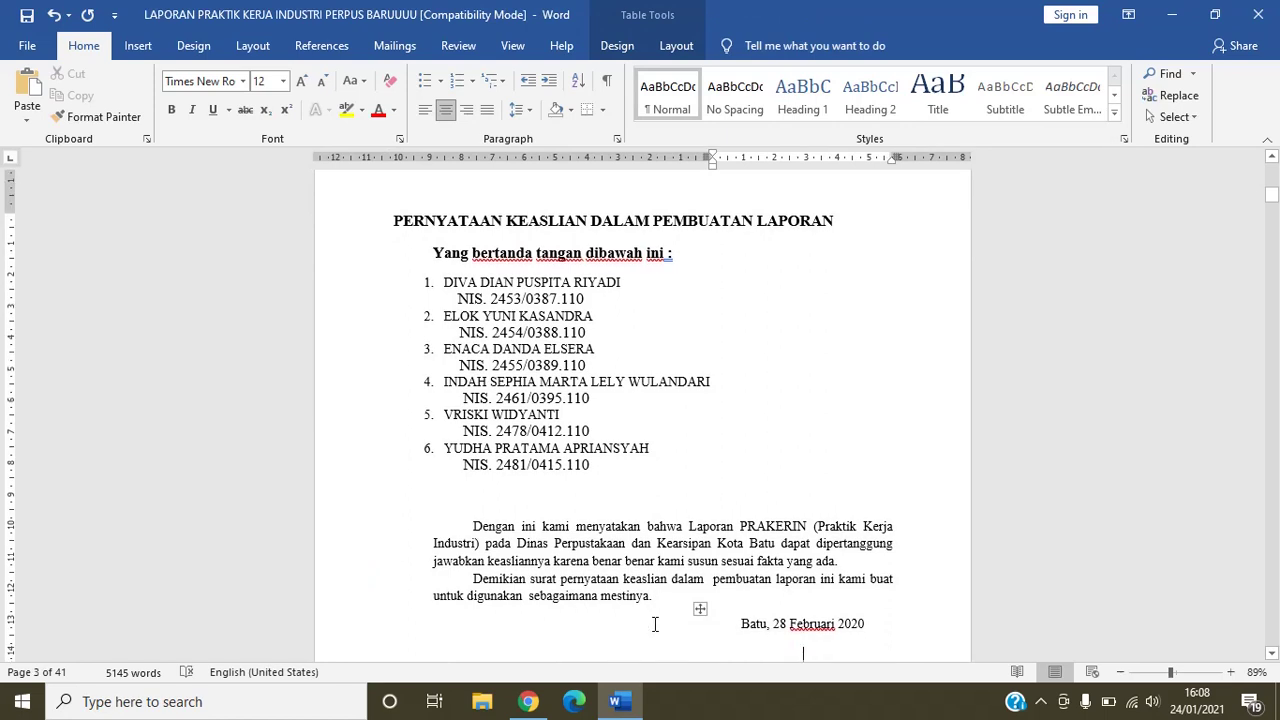
pyautogui.press('Down')
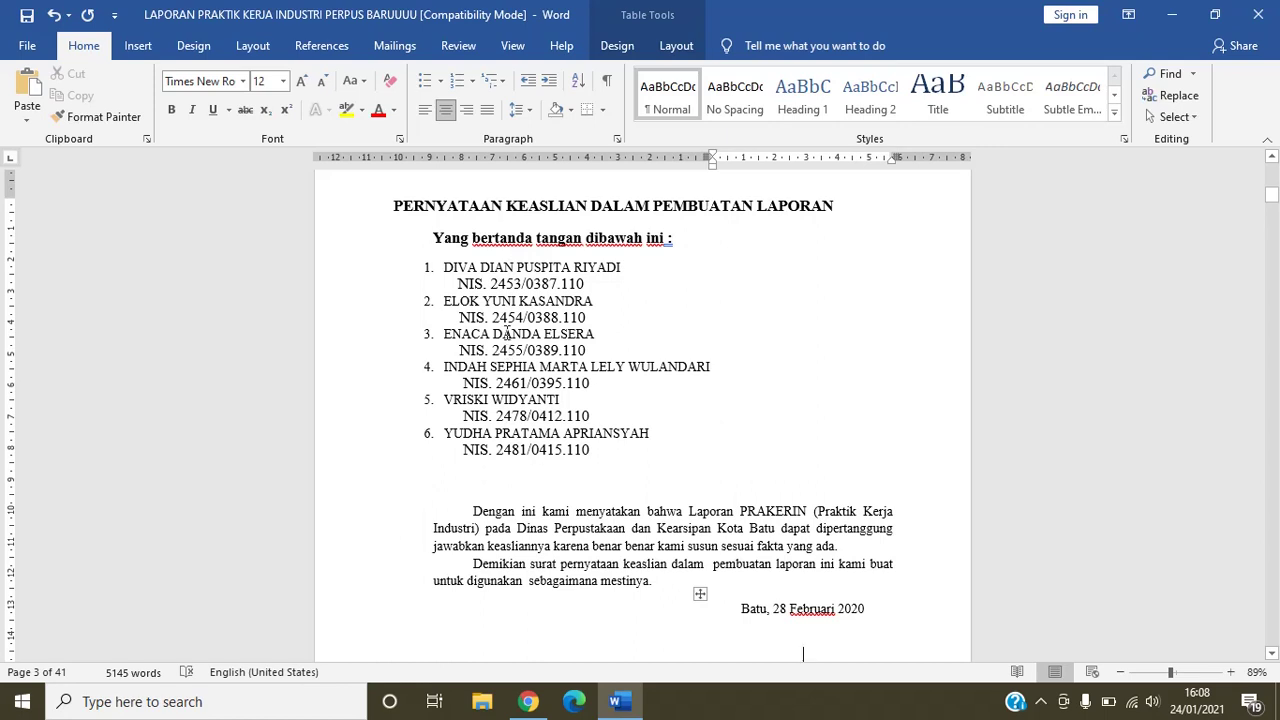
# Step: Review the originality statement again from its author list through the declaration text to the Penyusun signature block
pyautogui.click(567, 437)
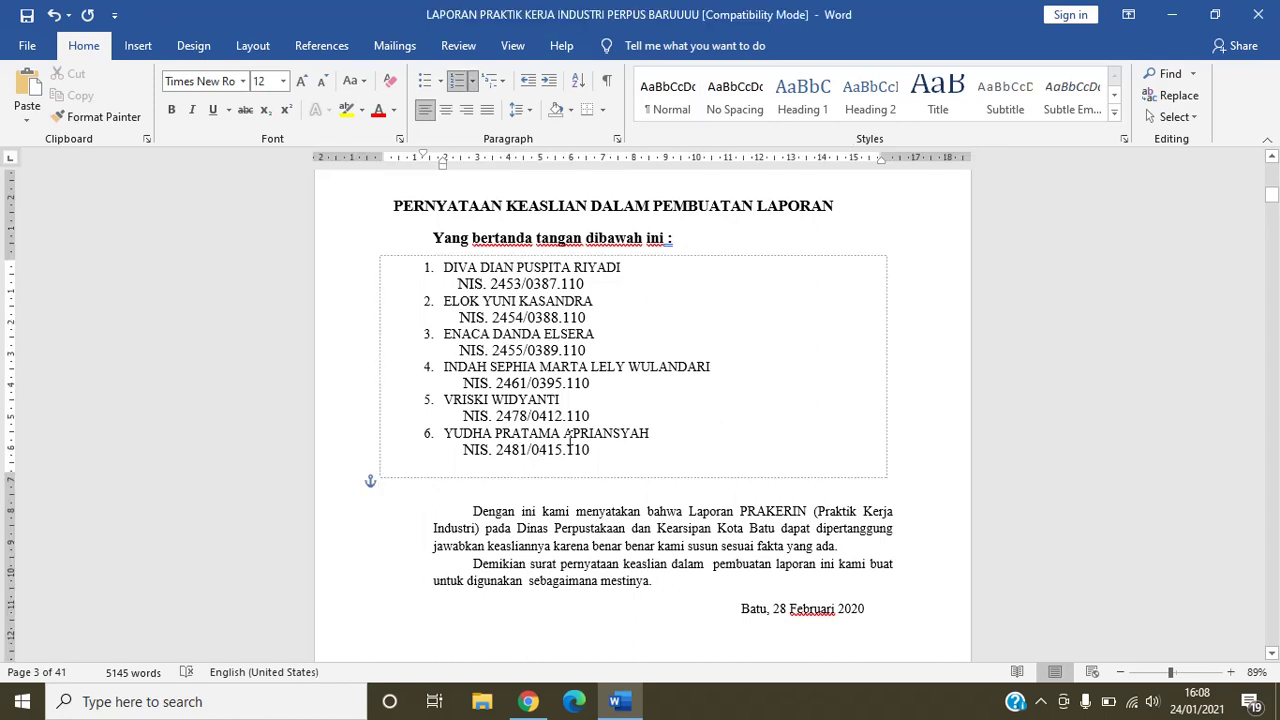
pyautogui.click(572, 517)
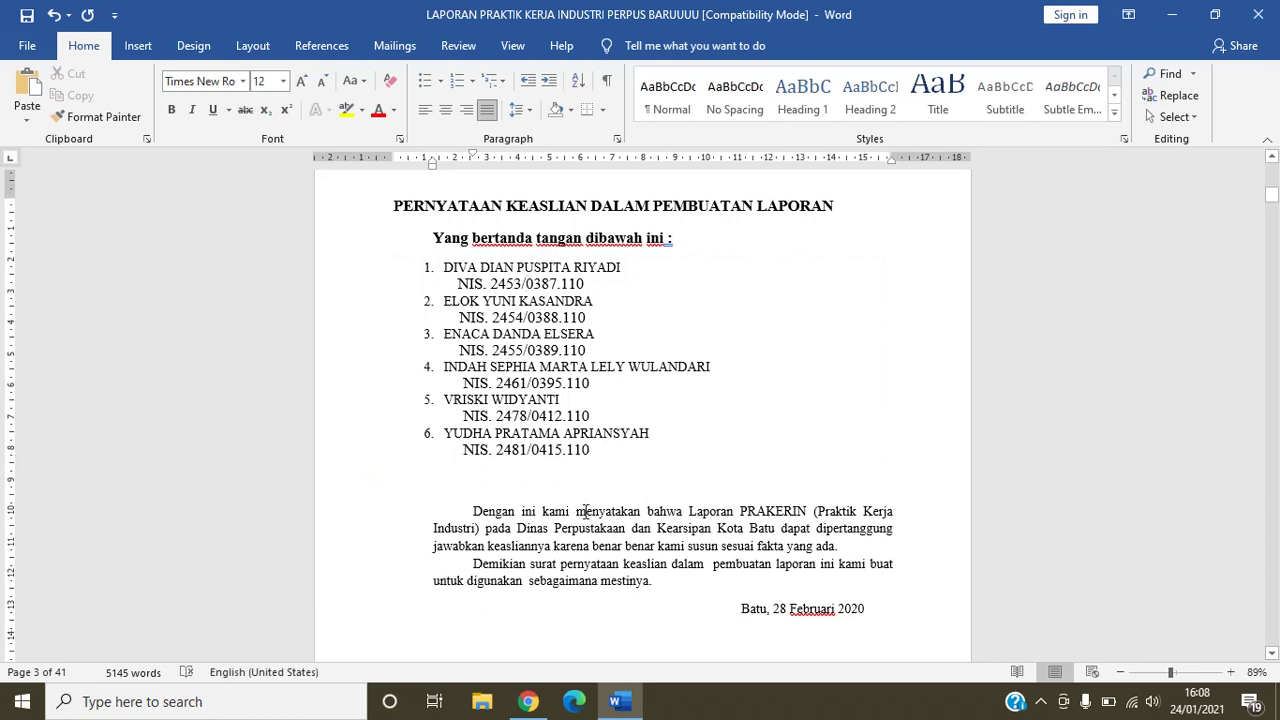
pyautogui.press('Down')
pyautogui.press('Down')
pyautogui.press('Down')
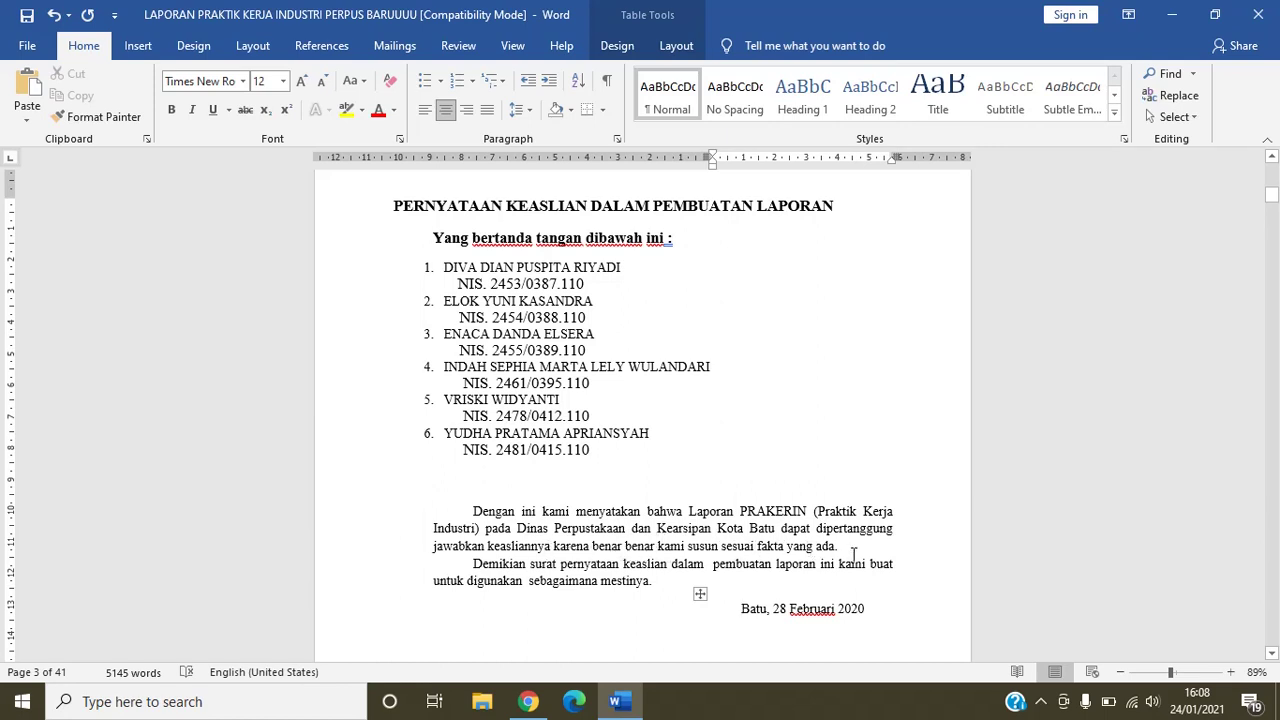
pyautogui.press('Down')
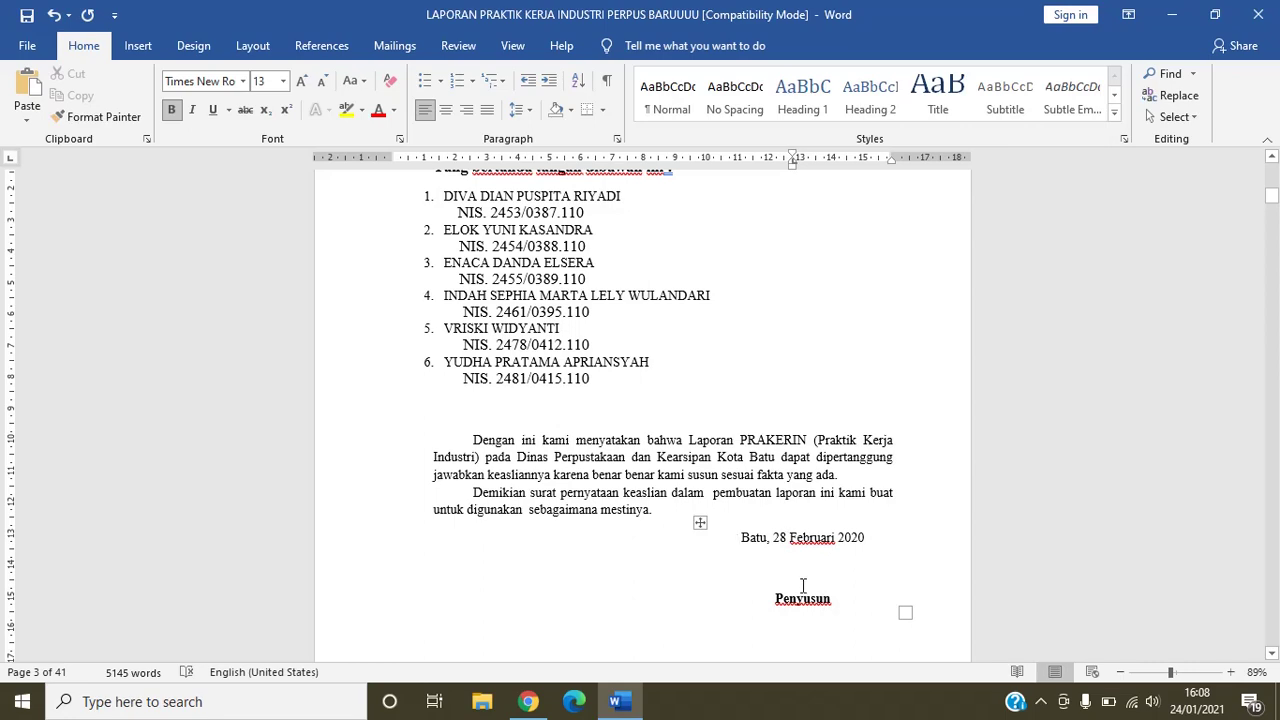
pyautogui.press('Down')
pyautogui.press('Down')
pyautogui.press('Down')
pyautogui.press('Down')
pyautogui.press('Down')
pyautogui.press('Down')
pyautogui.press('Down')
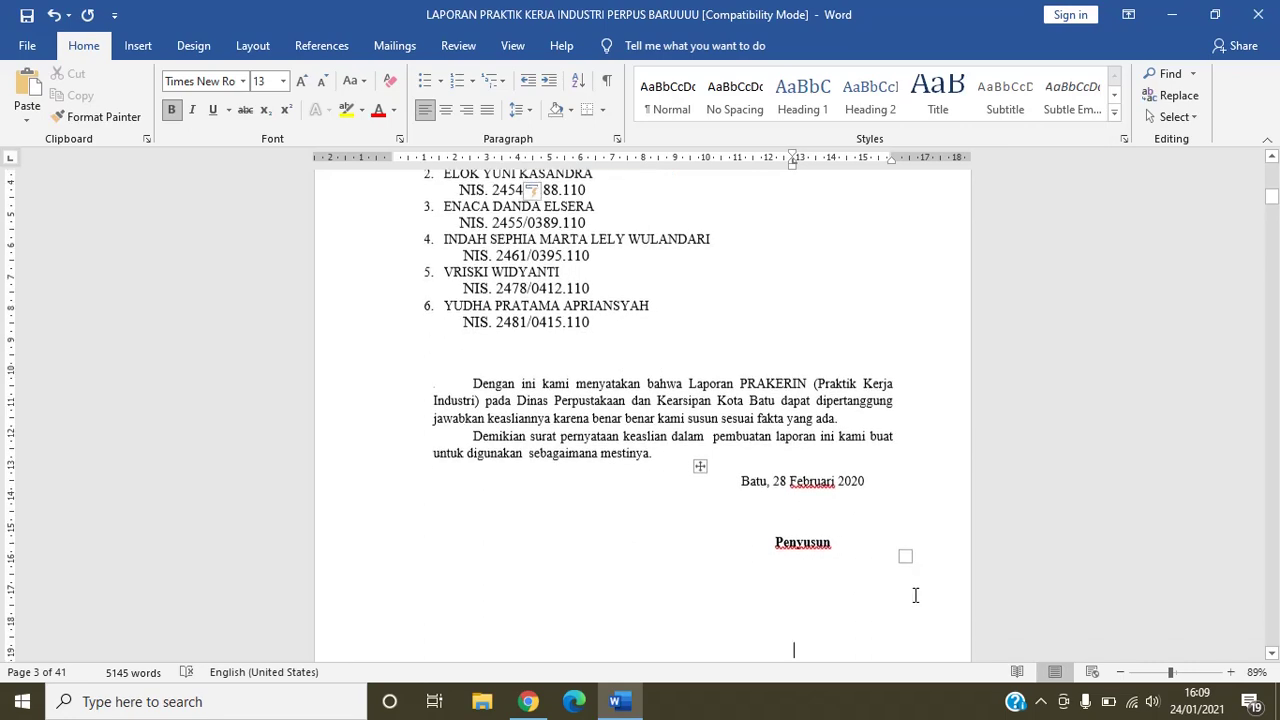
# Step: Continue to the Kata Pengantar page and examine its opening paragraphs and the start of the acknowledgement list
pyautogui.press('Down')
pyautogui.press('Down')
pyautogui.press('Down')
pyautogui.press('Down')
pyautogui.press('Down')
pyautogui.press('Down')
pyautogui.press('Down')
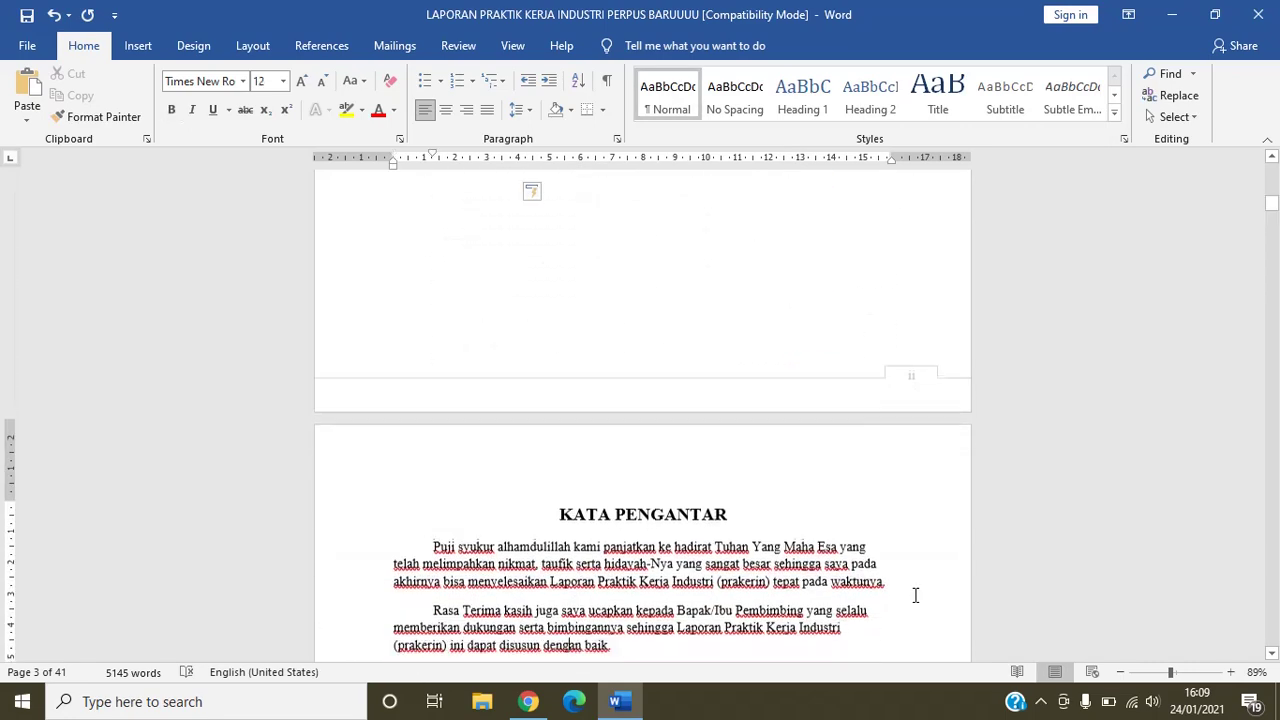
pyautogui.press('Down')
pyautogui.press('Down')
pyautogui.press('Down')
pyautogui.press('Down')
pyautogui.press('Down')
pyautogui.press('Down')
pyautogui.press('Down')
pyautogui.press('Down')
pyautogui.press('Down')
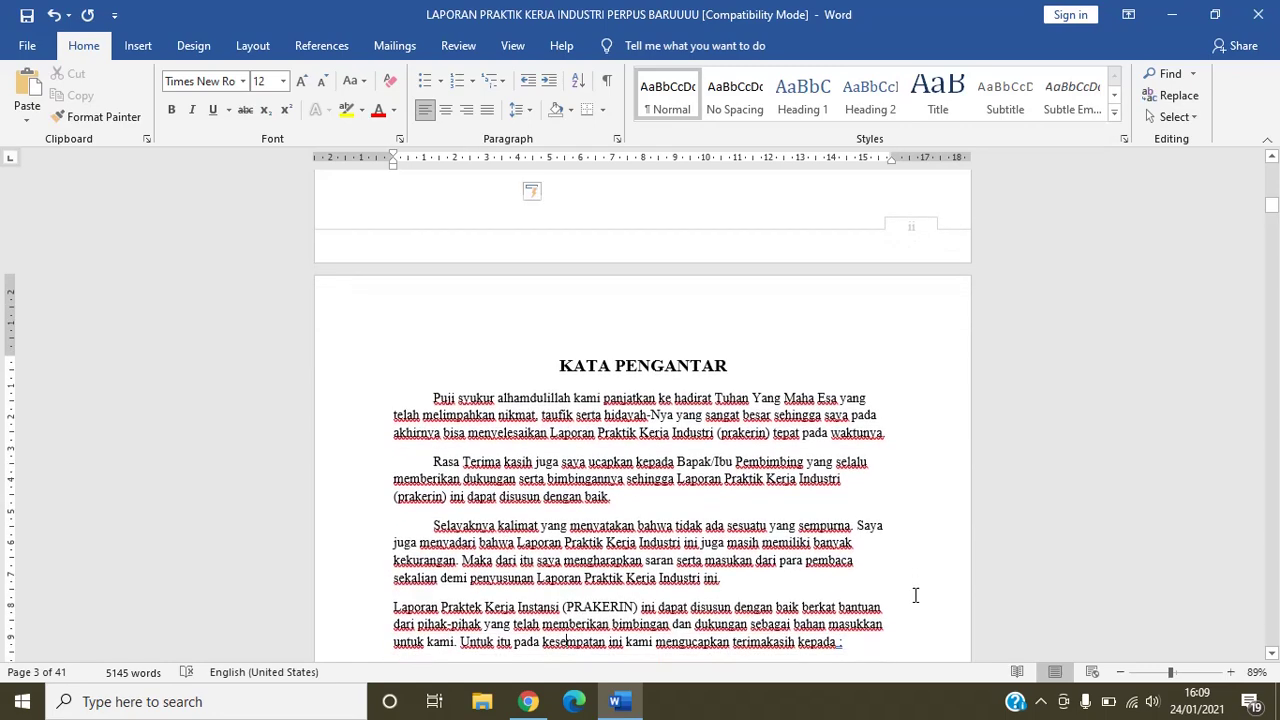
pyautogui.press('Down')
pyautogui.press('Down')
pyautogui.press('Down')
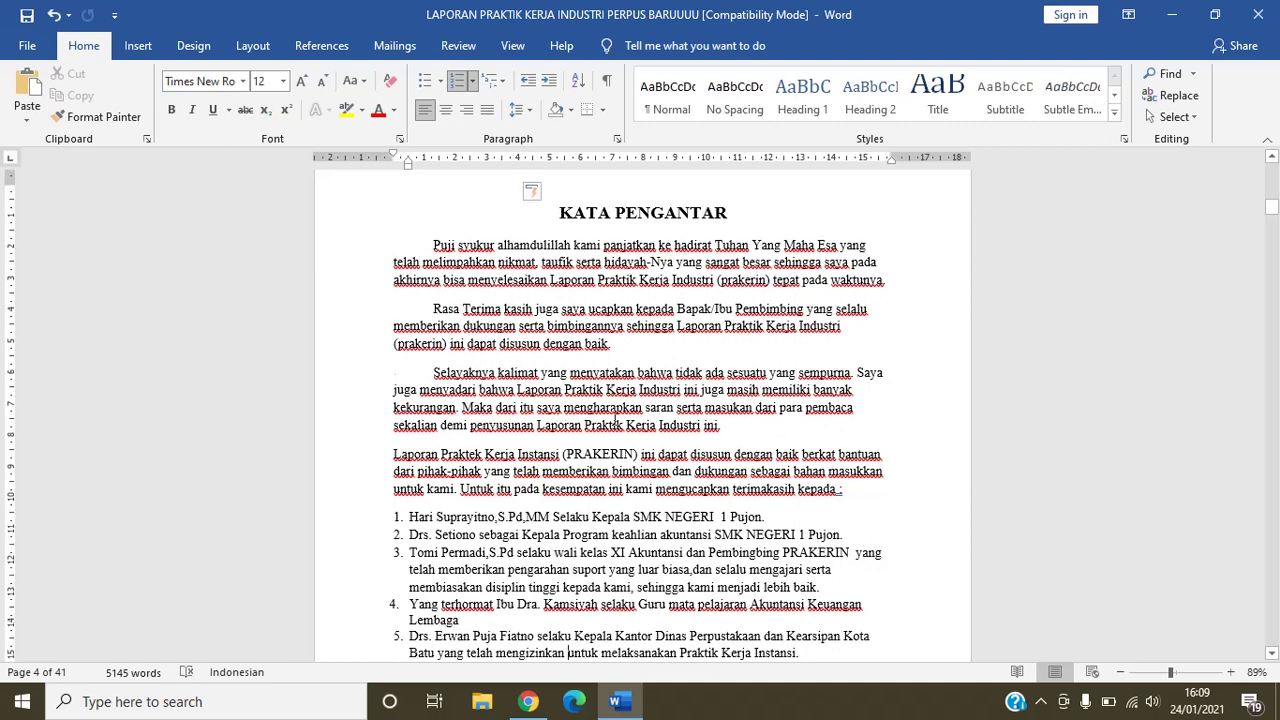
# Step: Examine the Kata Pengantar's numbered acknowledgement list item by item down to its ninth entry
pyautogui.scroll(-2, 613, 418)
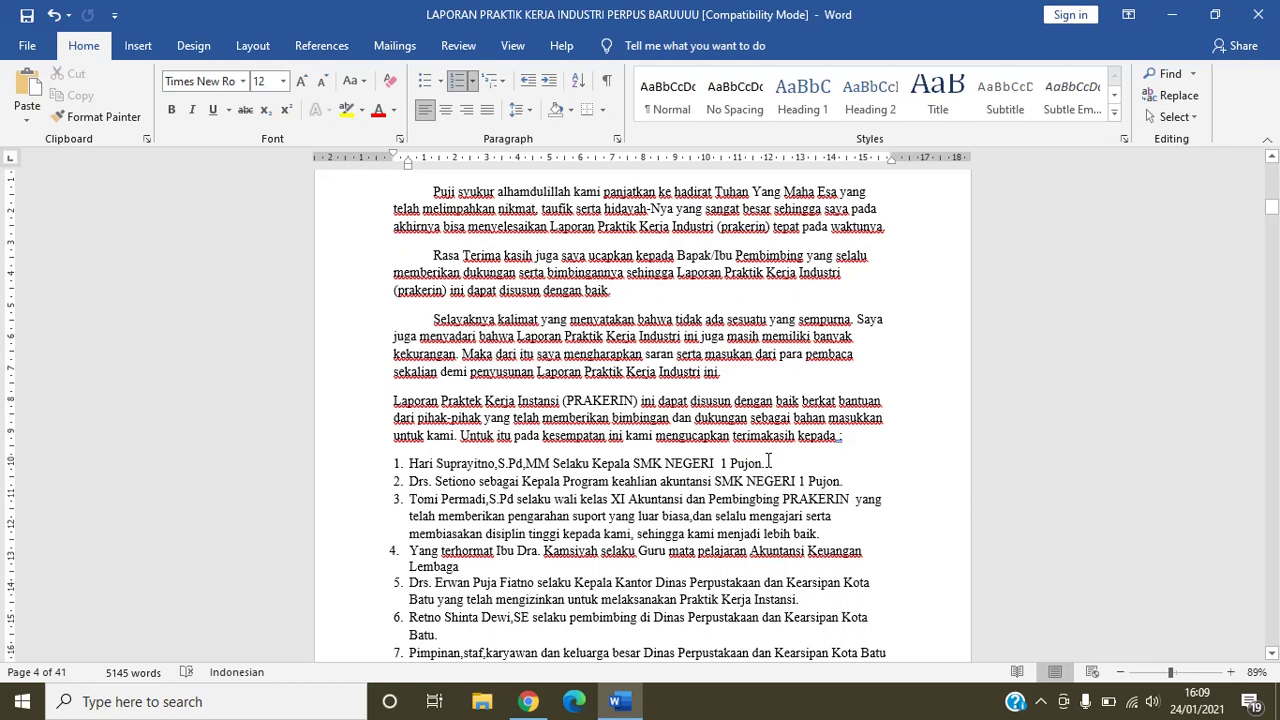
pyautogui.press('Down')
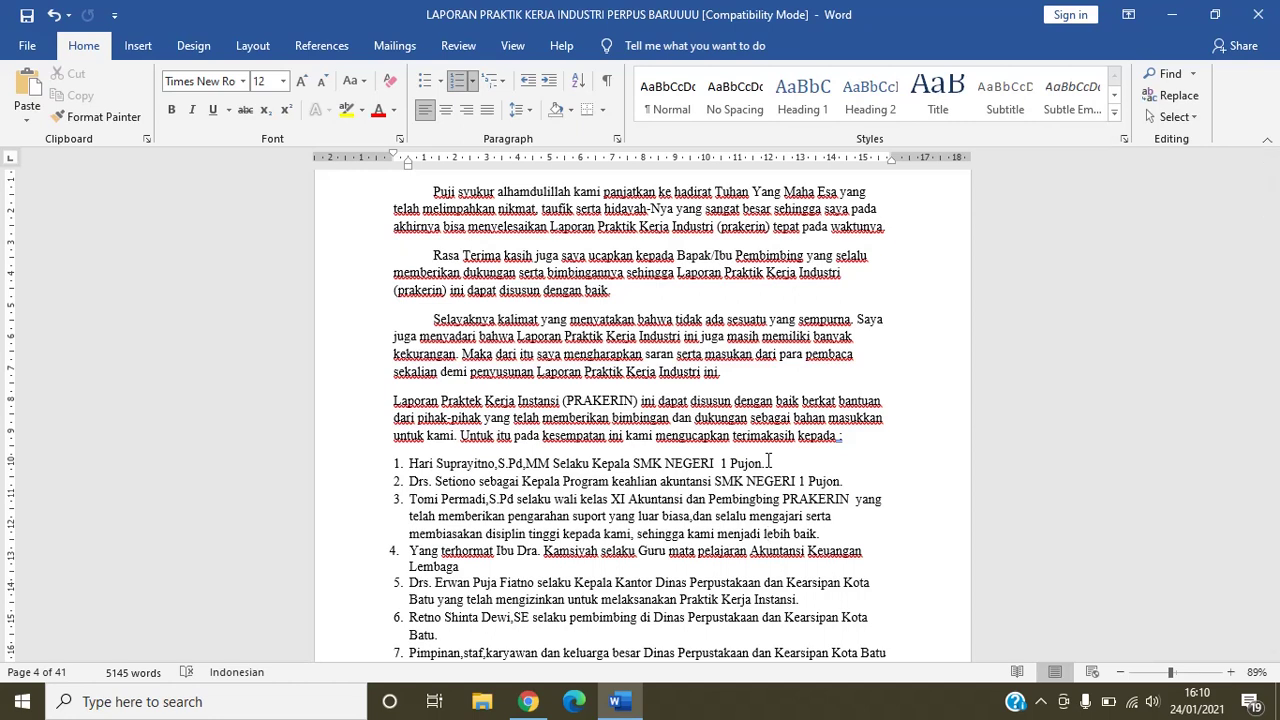
pyautogui.press('Down')
pyautogui.press('Left')
pyautogui.press('Left')
pyautogui.press('Left')
pyautogui.press('Left')
pyautogui.press('Left')
pyautogui.press('Left')
pyautogui.press('Left')
pyautogui.press('Left')
pyautogui.press('Up')
pyautogui.press('Down')
pyautogui.press('Down')
pyautogui.press('Down')
pyautogui.press('Down')
pyautogui.press('Down')
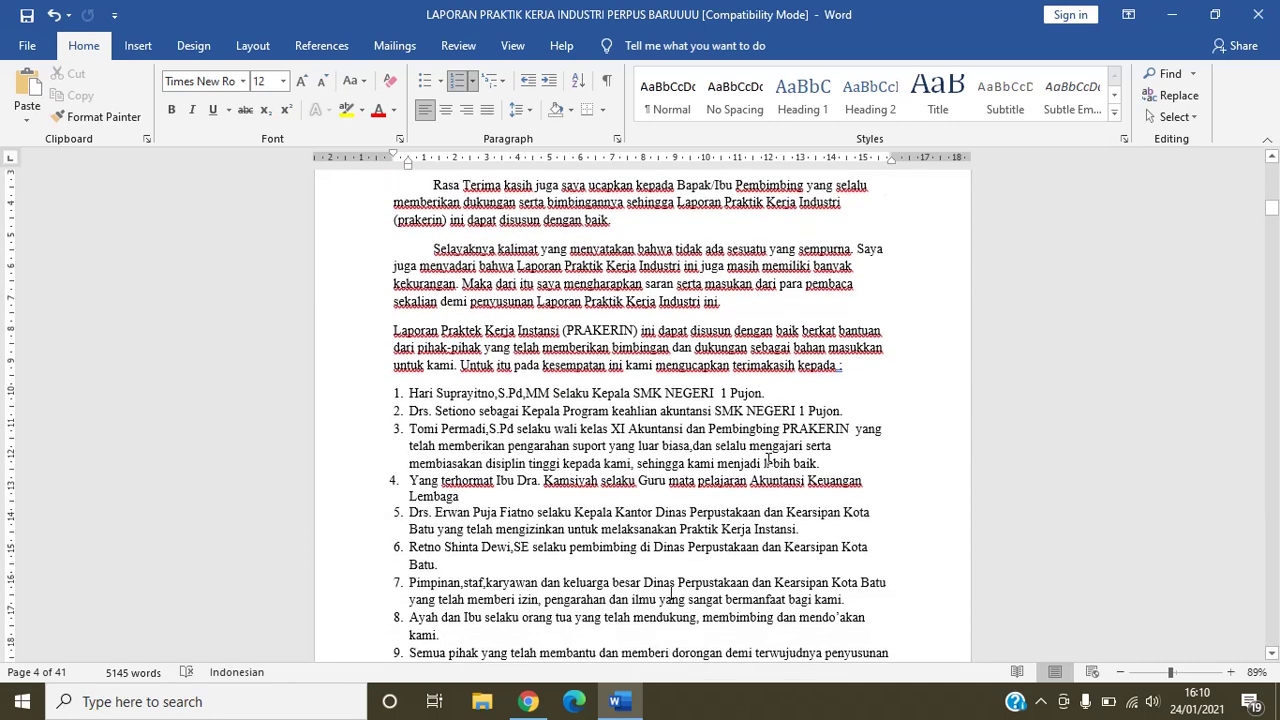
pyautogui.press('Left')
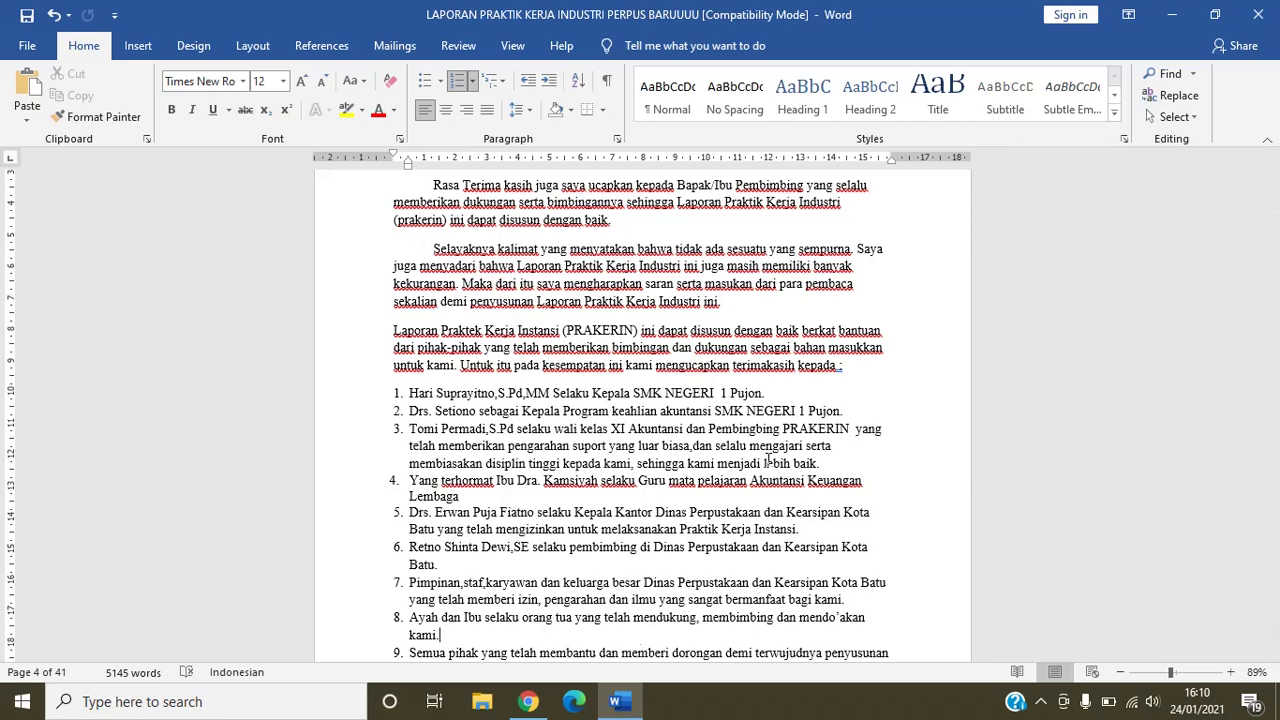
pyautogui.press('Down')
pyautogui.press('Down')
pyautogui.press('Down')
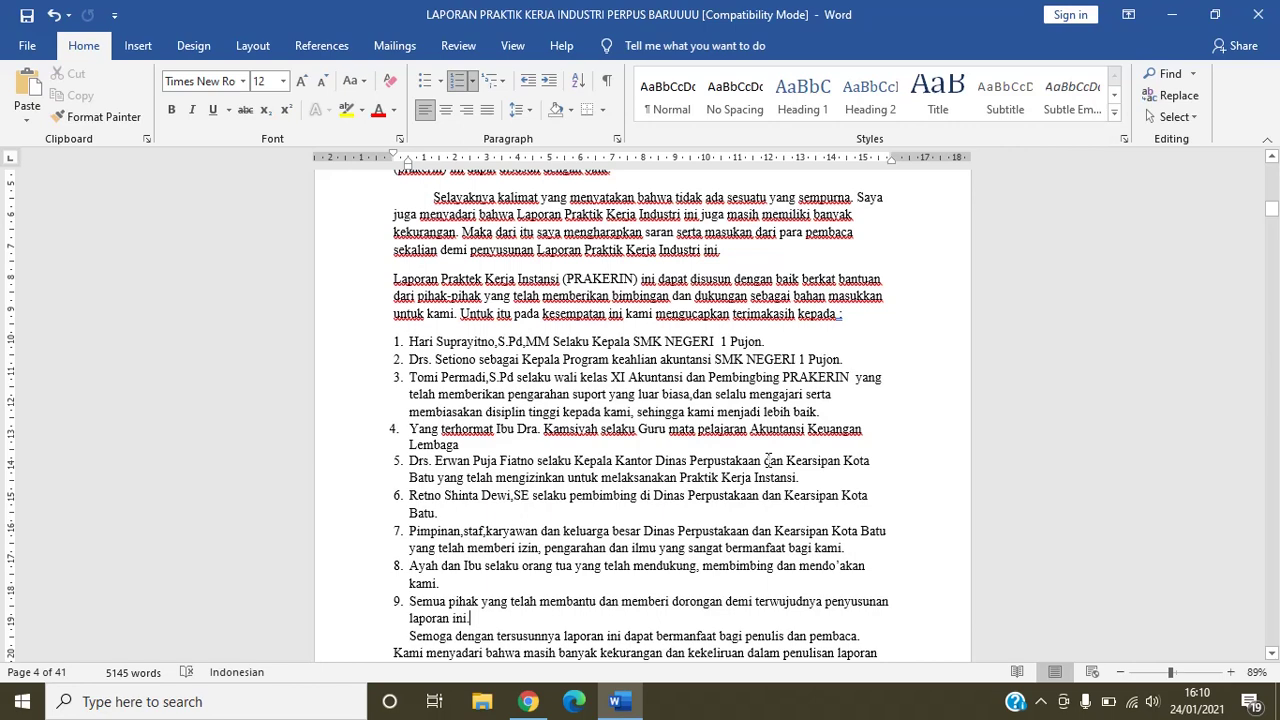
# Step: Examine the Kata Pengantar's closing paragraphs, date line and Penyusun signature down to the Daftar Isi heading
pyautogui.press('Down')
pyautogui.press('Down')
pyautogui.press('Down')
pyautogui.press('Down')
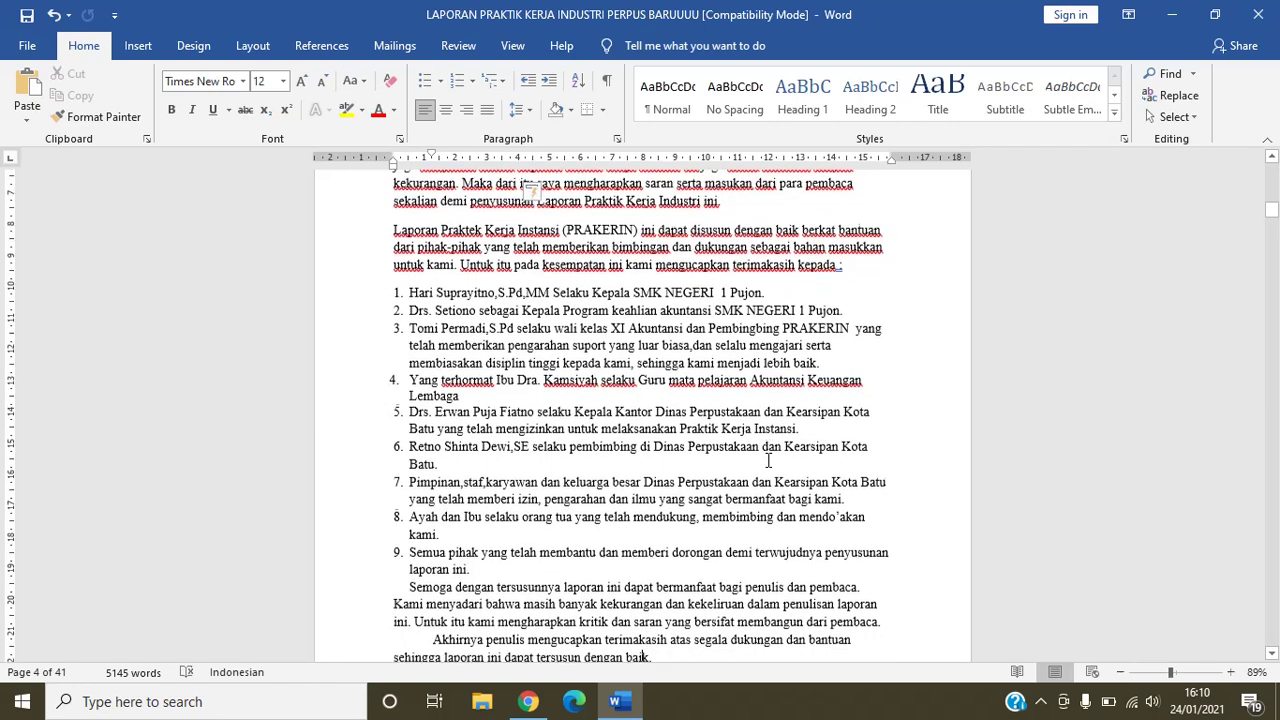
pyautogui.press('Up')
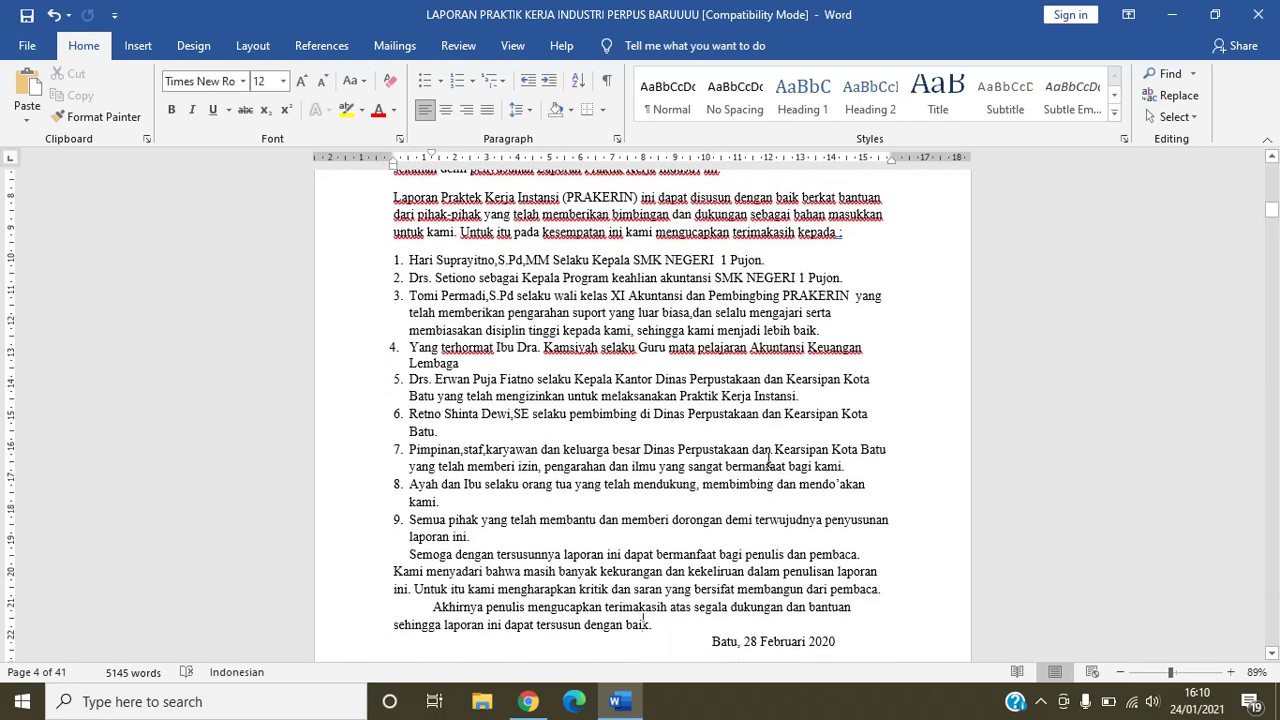
pyautogui.press('Down')
pyautogui.press('Down')
pyautogui.press('Down')
pyautogui.press('Down')
pyautogui.press('Down')
pyautogui.press('Down')
pyautogui.press('Down')
pyautogui.press('Down')
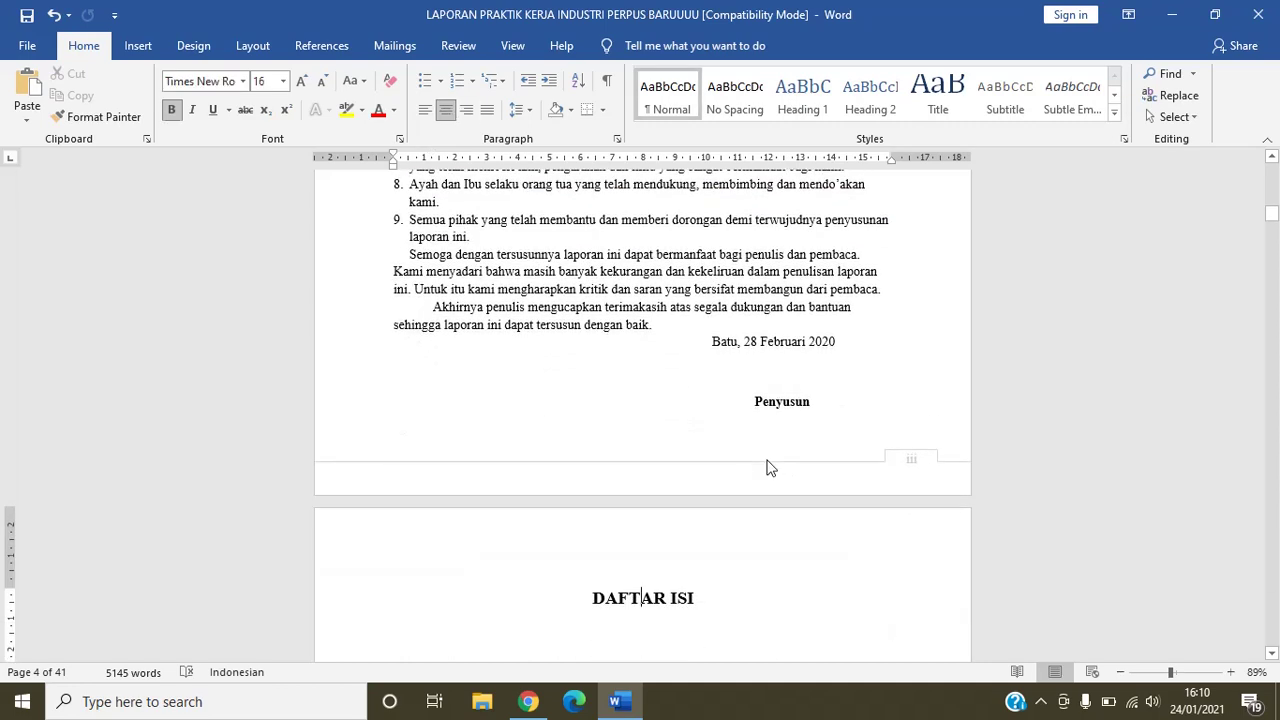
# Step: Return to the preface's place and date line and look back through the earlier pages to the approval page
pyautogui.press('Up')
pyautogui.press('Up')
pyautogui.press('Up')
pyautogui.press('Up')
pyautogui.press('Up')
pyautogui.press('Up')
pyautogui.press('Up')
pyautogui.press('Up')
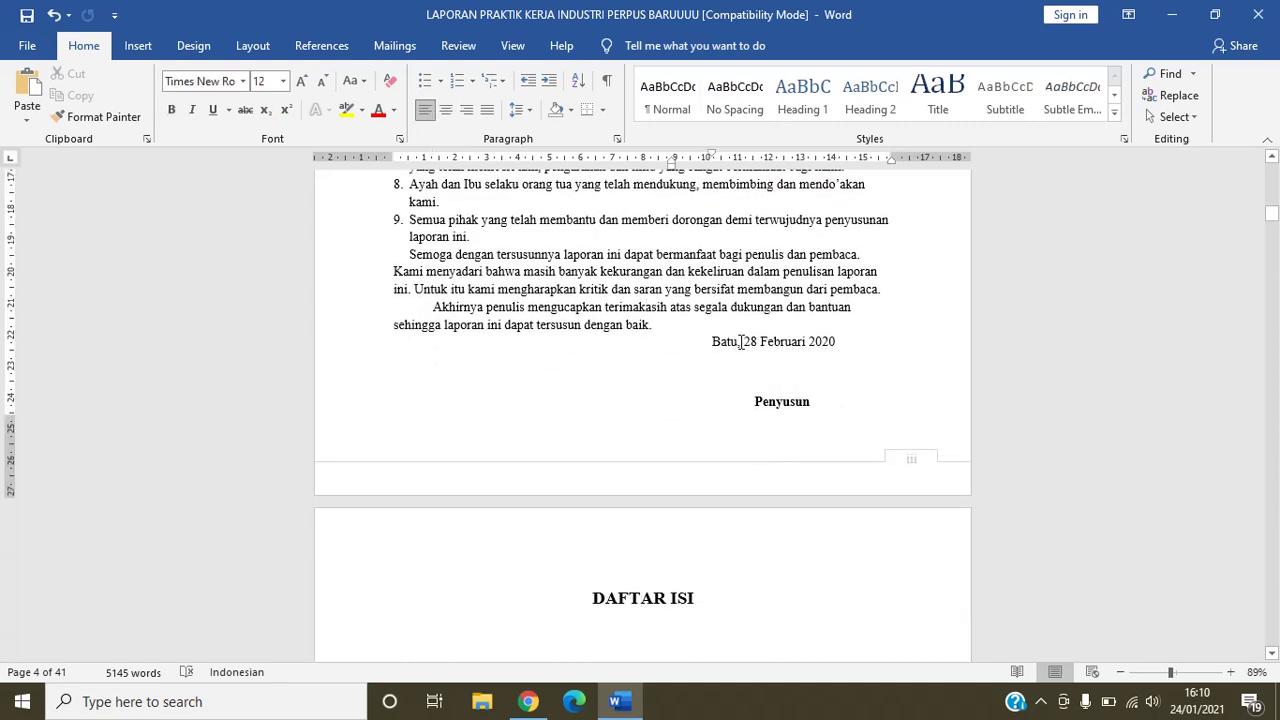
pyautogui.press('pageup')
pyautogui.press('pageup')
pyautogui.press('pageup')
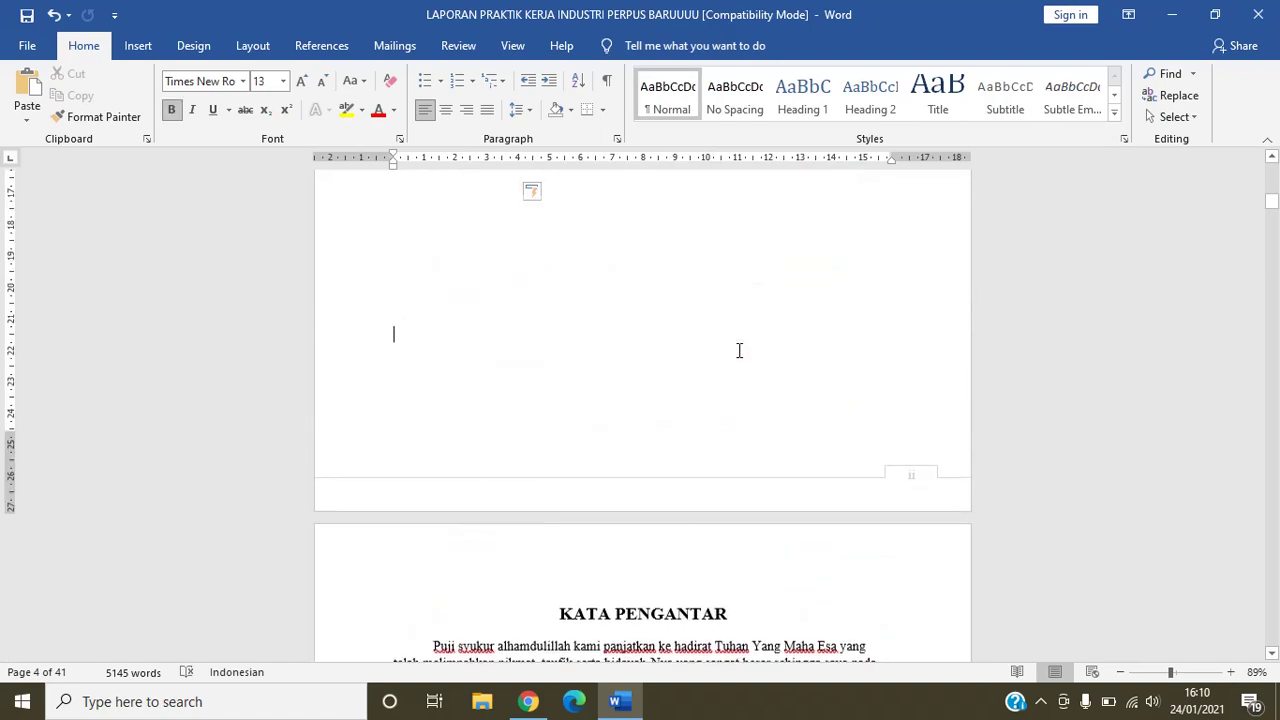
pyautogui.press('pageup')
pyautogui.press('pageup')
pyautogui.press('pageup')
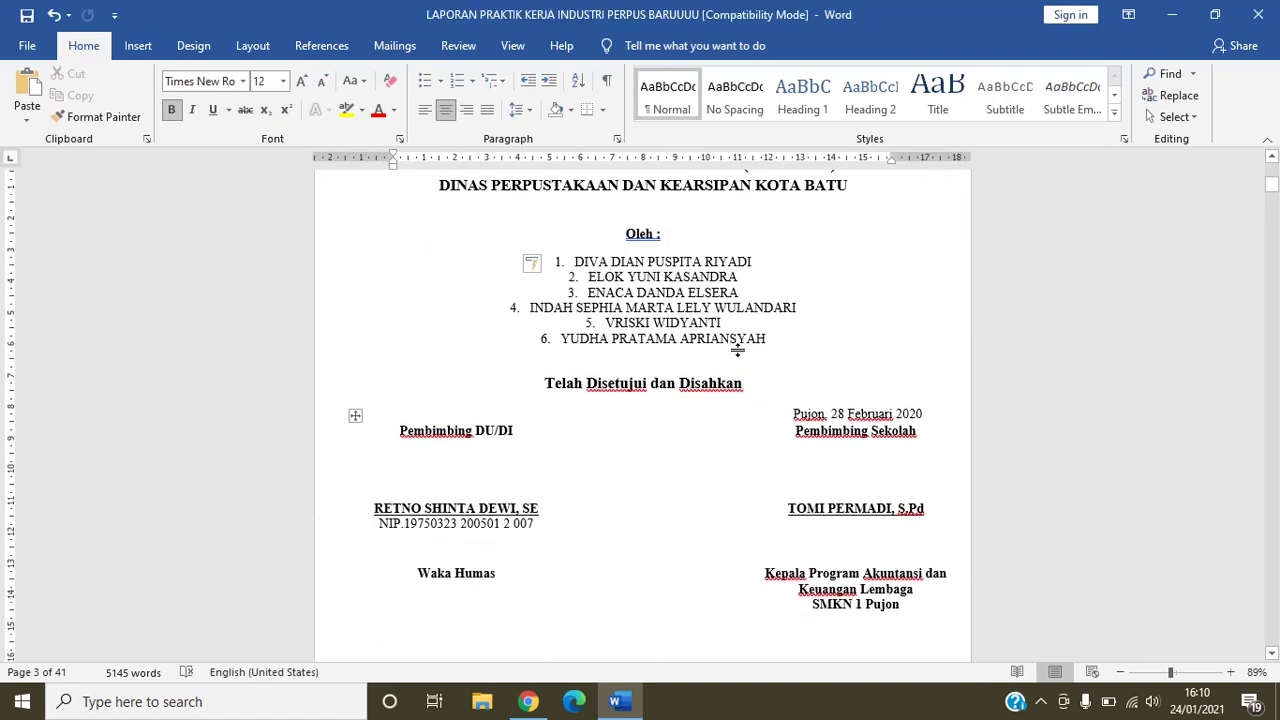
# Step: Go forward again through the Kata Pengantar to its closing signature and on to the Daftar Isi page
pyautogui.press('pagedown')
pyautogui.press('pagedown')
pyautogui.press('pagedown')
pyautogui.press('pagedown')
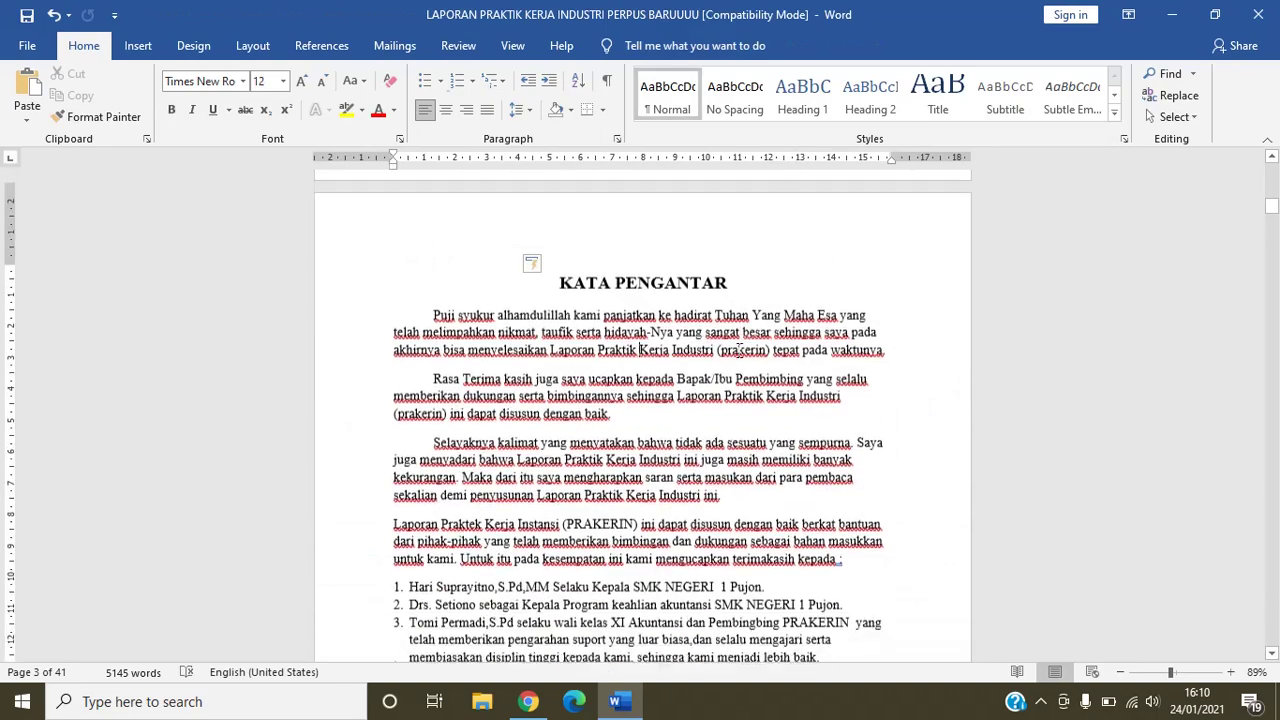
pyautogui.press('pagedown')
pyautogui.press('pageup')
pyautogui.press('pageup')
pyautogui.press('pageup')
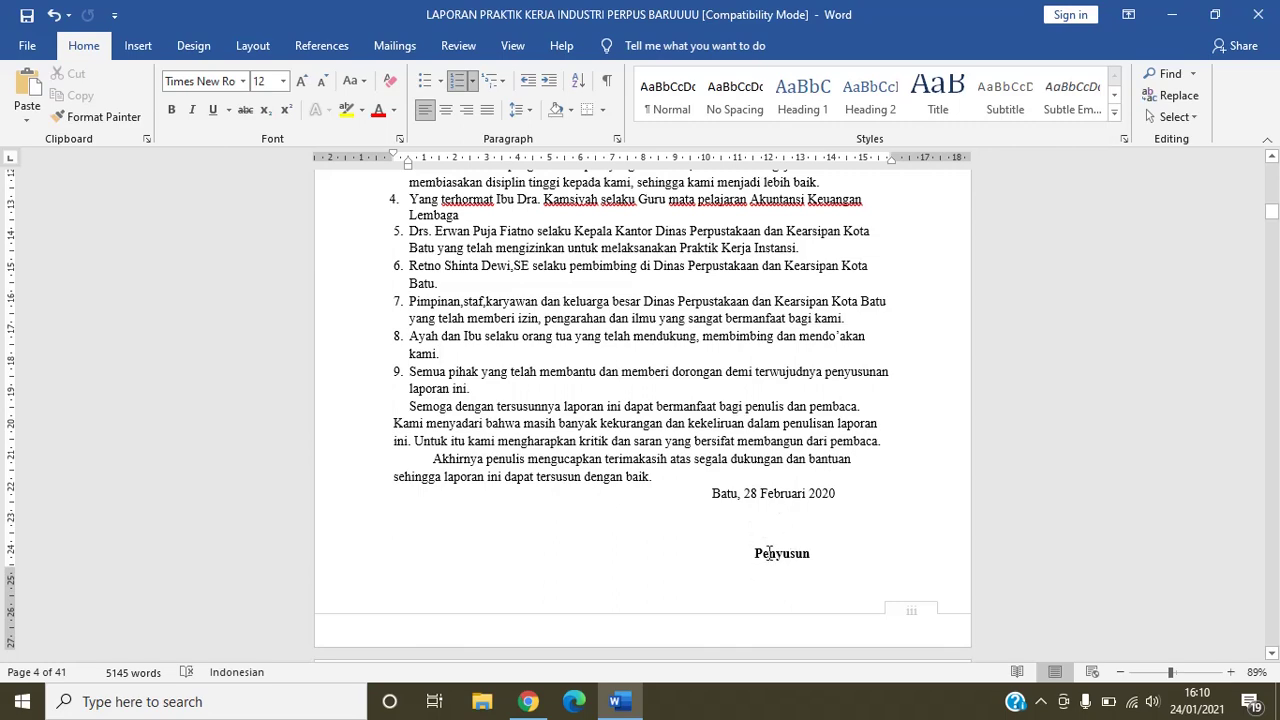
pyautogui.press('pagedown')
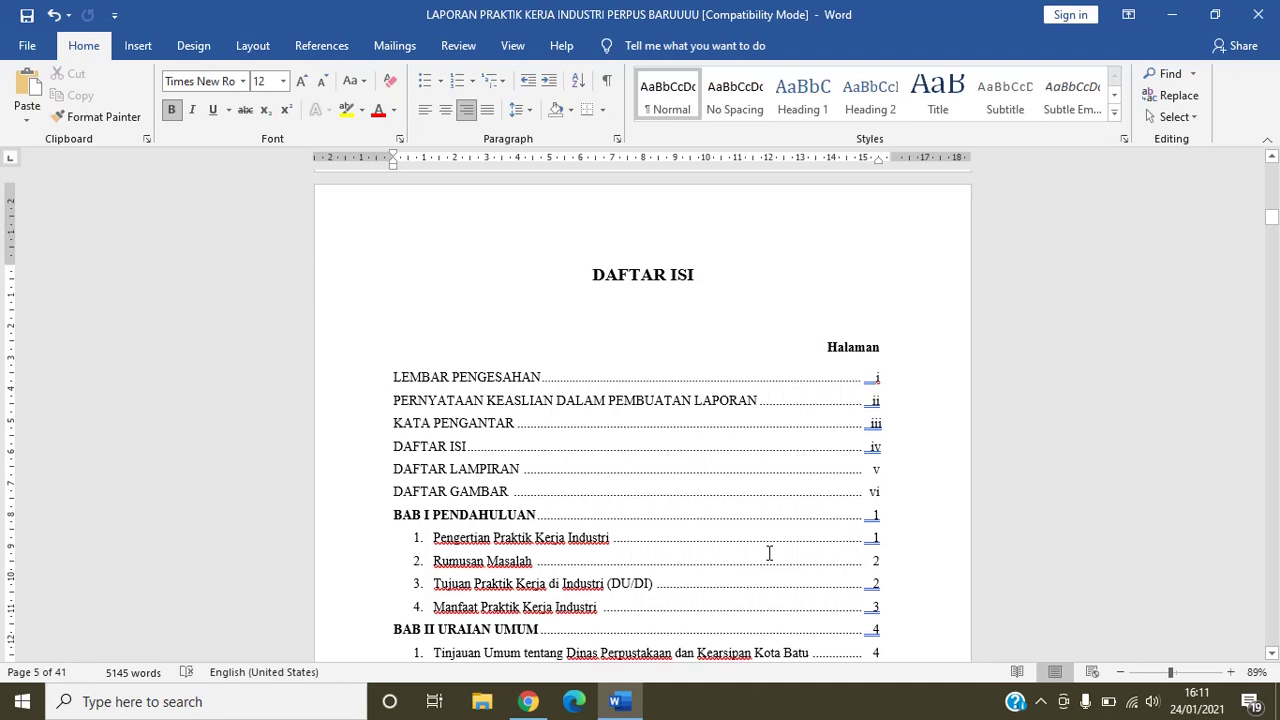
# Step: Look back at the end of the Kata Pengantar and come forward to the Daftar Isi's front-matter entries
pyautogui.press('pageup')
pyautogui.press('Down')
pyautogui.press('Down')
pyautogui.press('Down')
pyautogui.press('Down')
pyautogui.press('Down')
pyautogui.press('Down')
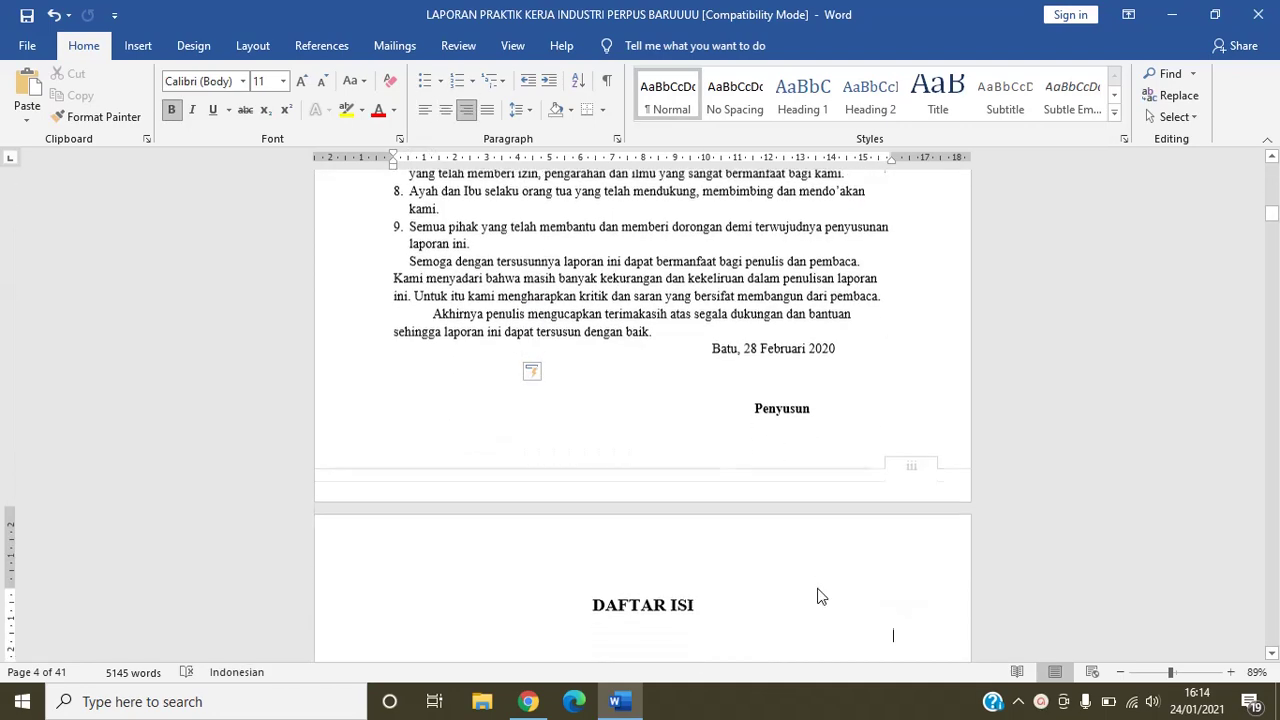
pyautogui.press('Down')
pyautogui.press('Down')
pyautogui.press('Down')
pyautogui.press('Down')
pyautogui.scroll(-2, 818, 589)
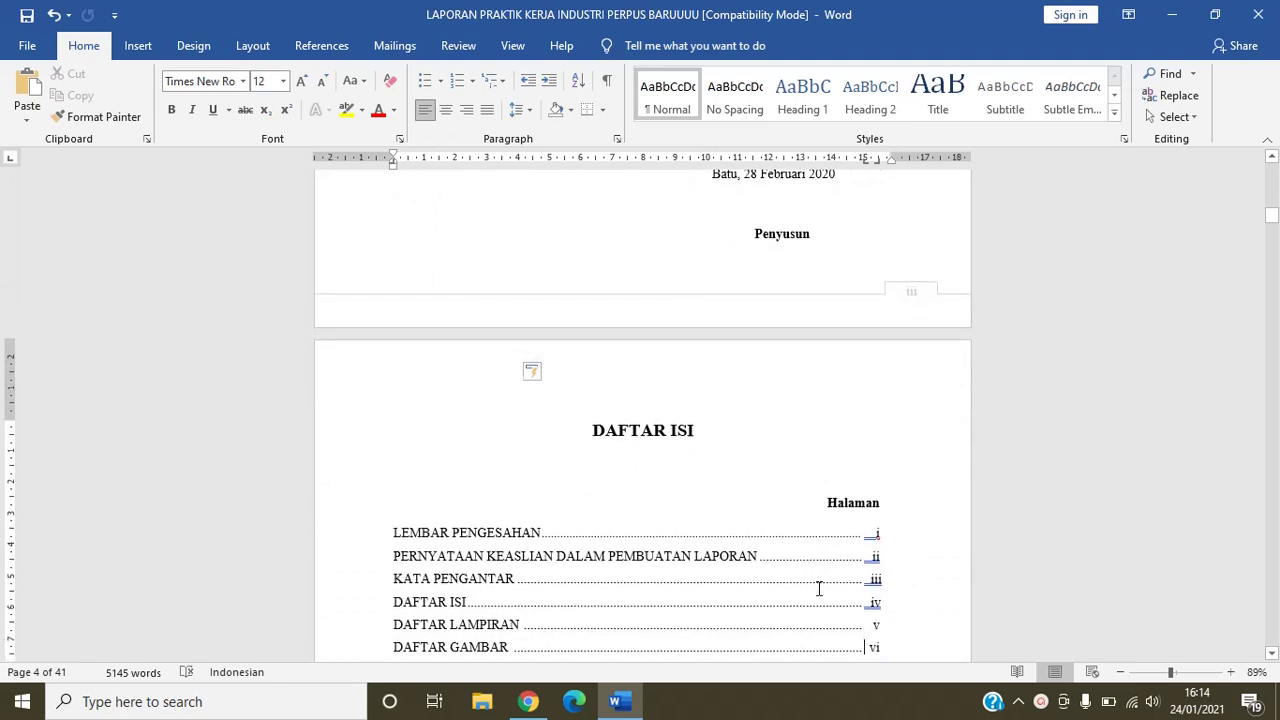
# Step: Return to the top of the Daftar Isi page and go down its opening entries to the DAFTAR ISI line
pyautogui.press('Up')
pyautogui.press('Up')
pyautogui.press('Up')
pyautogui.press('Up')
pyautogui.press('Up')
pyautogui.press('Up')
pyautogui.press('Up')
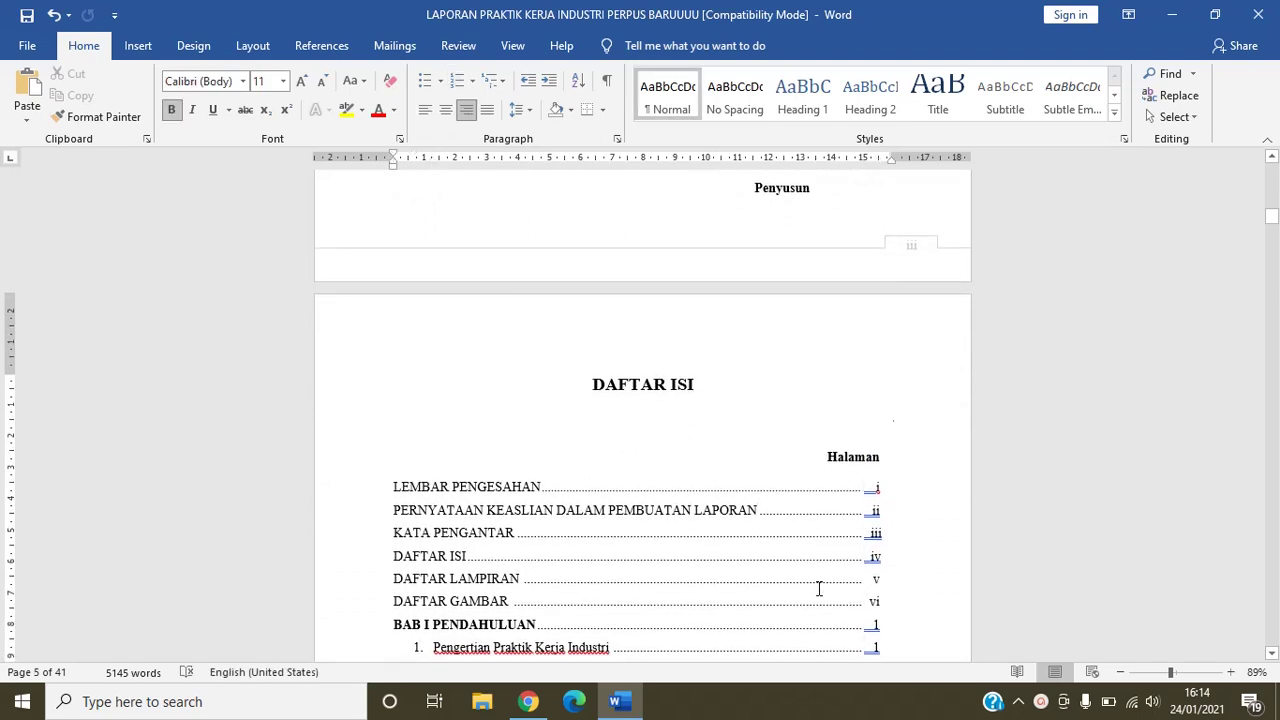
pyautogui.press('Down')
pyautogui.press('Down')
pyautogui.press('Down')
pyautogui.press('Down')
pyautogui.press('Down')
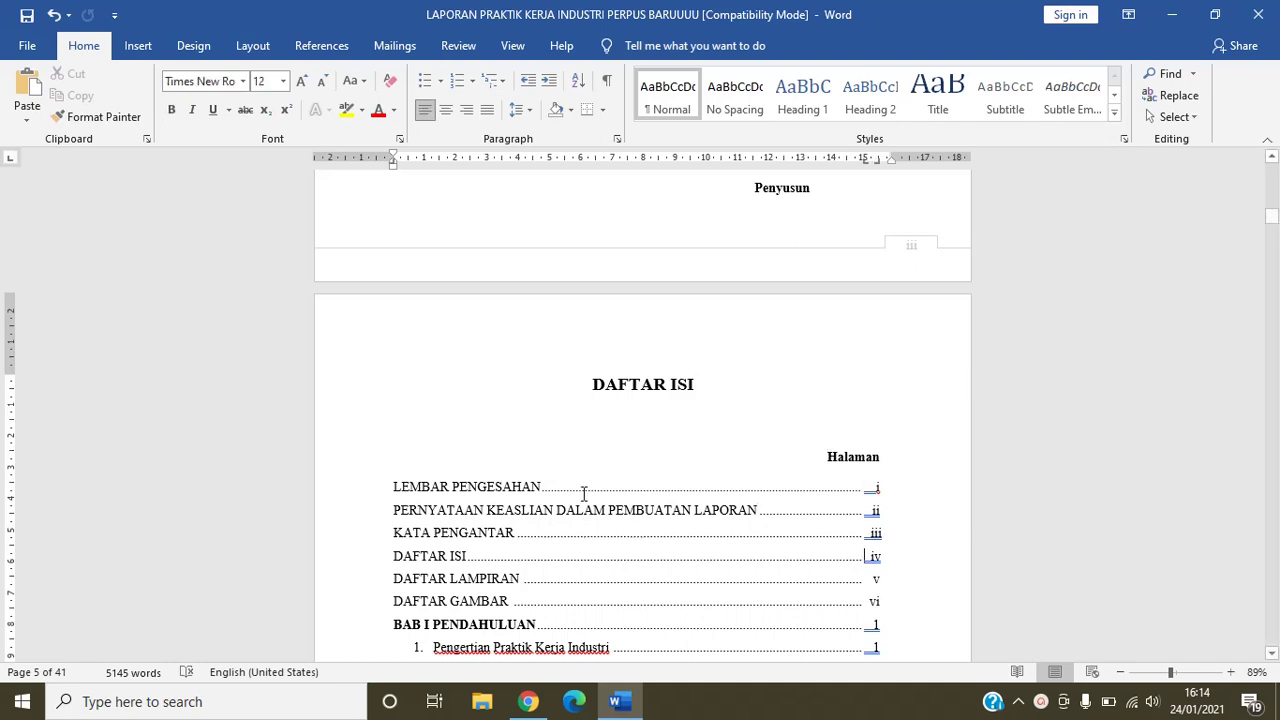
# Step: Look through the Daftar Isi from the Daftar Lampiran entry down to Visi dan Misi under BAB II
pyautogui.press('Down')
pyautogui.press('Down')
pyautogui.press('Down')
pyautogui.press('Down')
pyautogui.press('Down')
pyautogui.press('Down')
pyautogui.press('Down')
pyautogui.press('Down')
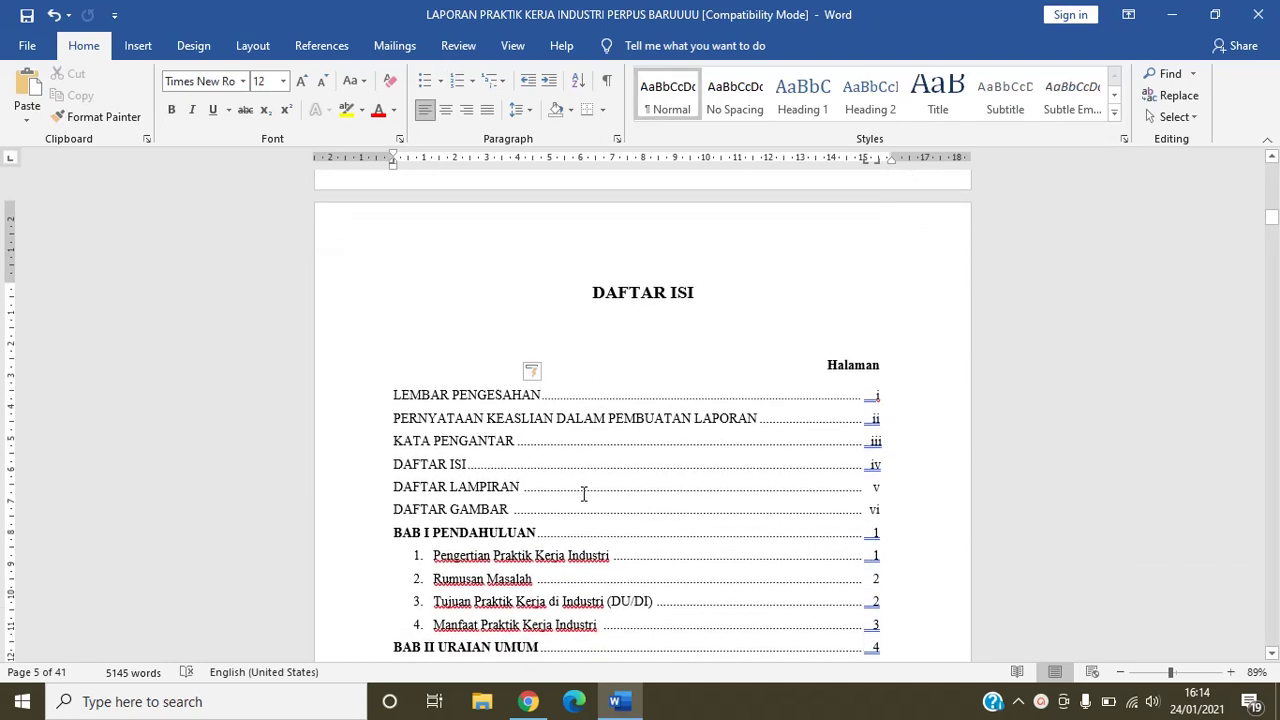
pyautogui.press('Down')
pyautogui.press('Down')
pyautogui.press('Down')
pyautogui.press('Down')
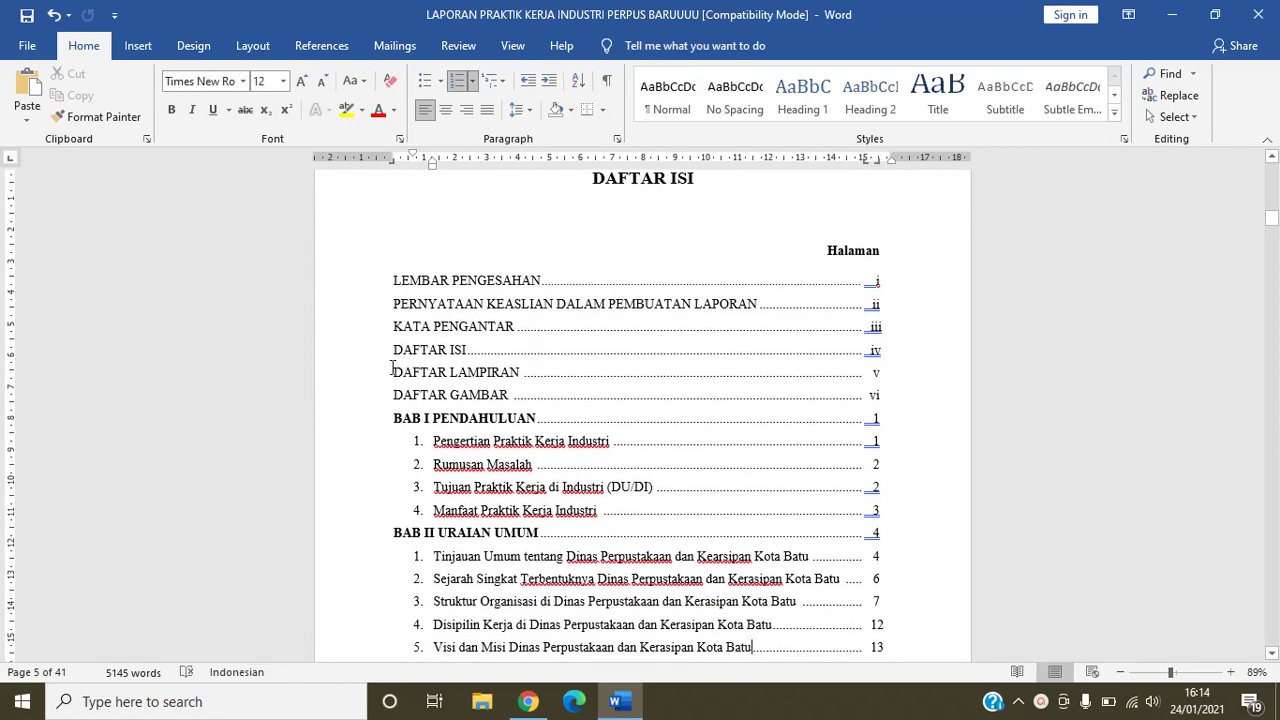
# Step: Examine the Daftar Isi entries and page numbers from LEMBAR PENGESAHAN through the four subsections of BAB I PENDAHULUAN
pyautogui.click(395, 283)
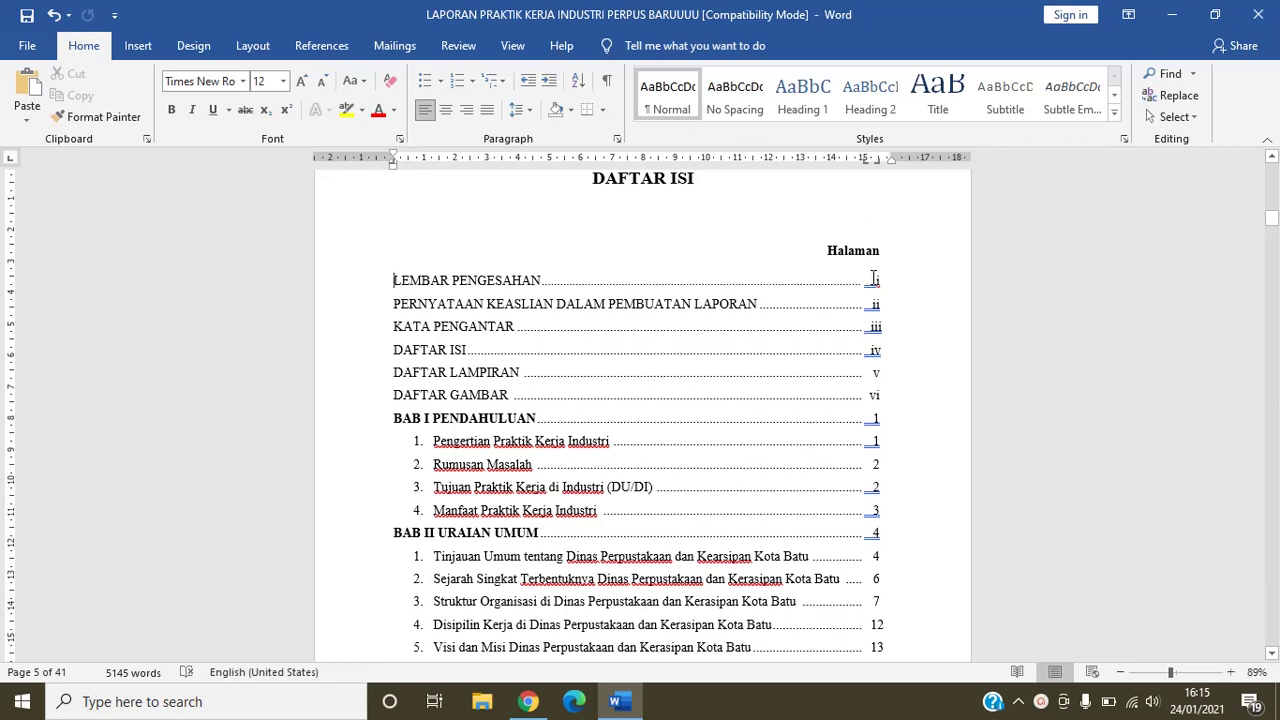
pyautogui.click(877, 281)
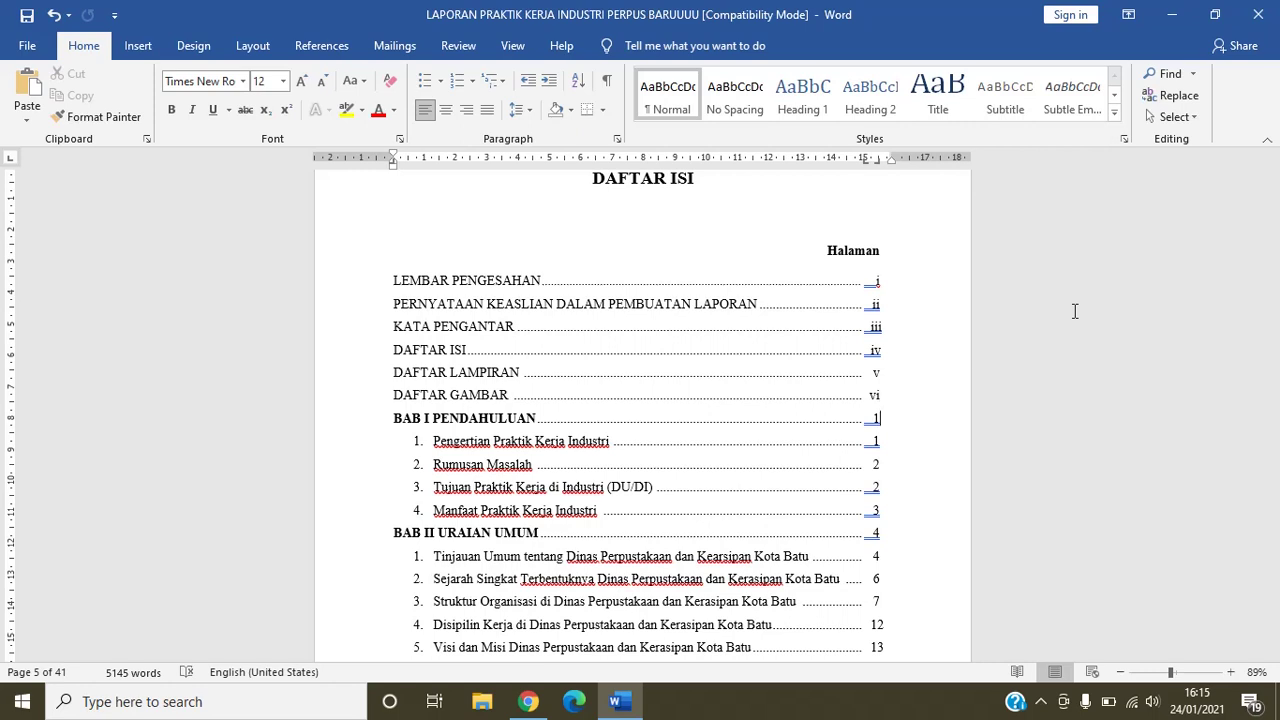
pyautogui.press('Down')
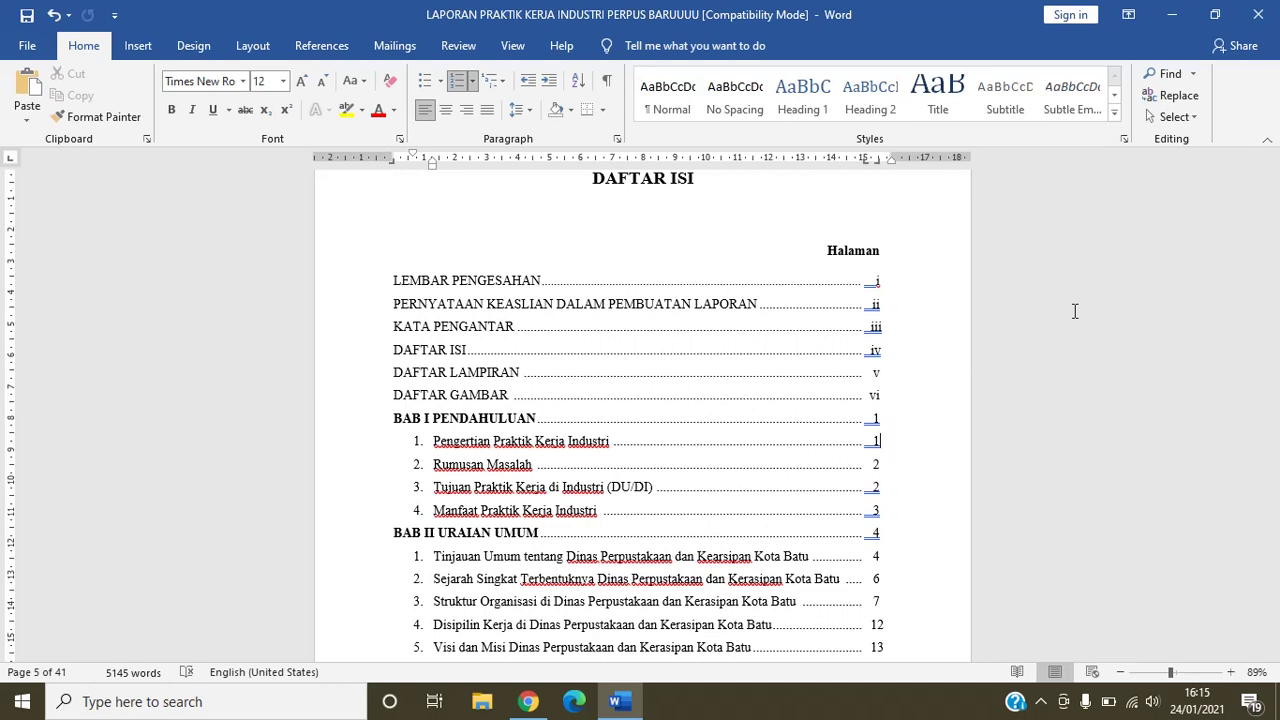
pyautogui.press('Down')
pyautogui.press('Down')
pyautogui.press('Down')
pyautogui.press('Up')
pyautogui.press('Up')
pyautogui.press('Up')
pyautogui.press('Down')
pyautogui.press('Down')
pyautogui.press('Down')
pyautogui.press('Down')
pyautogui.press('Up')
# Step: Examine the BAB II URAIAN UMUM entries and their page numbers down to the BAB III heading line
pyautogui.press('Down')
pyautogui.press('Down')
pyautogui.press('Down')
pyautogui.press('Down')
pyautogui.press('Down')
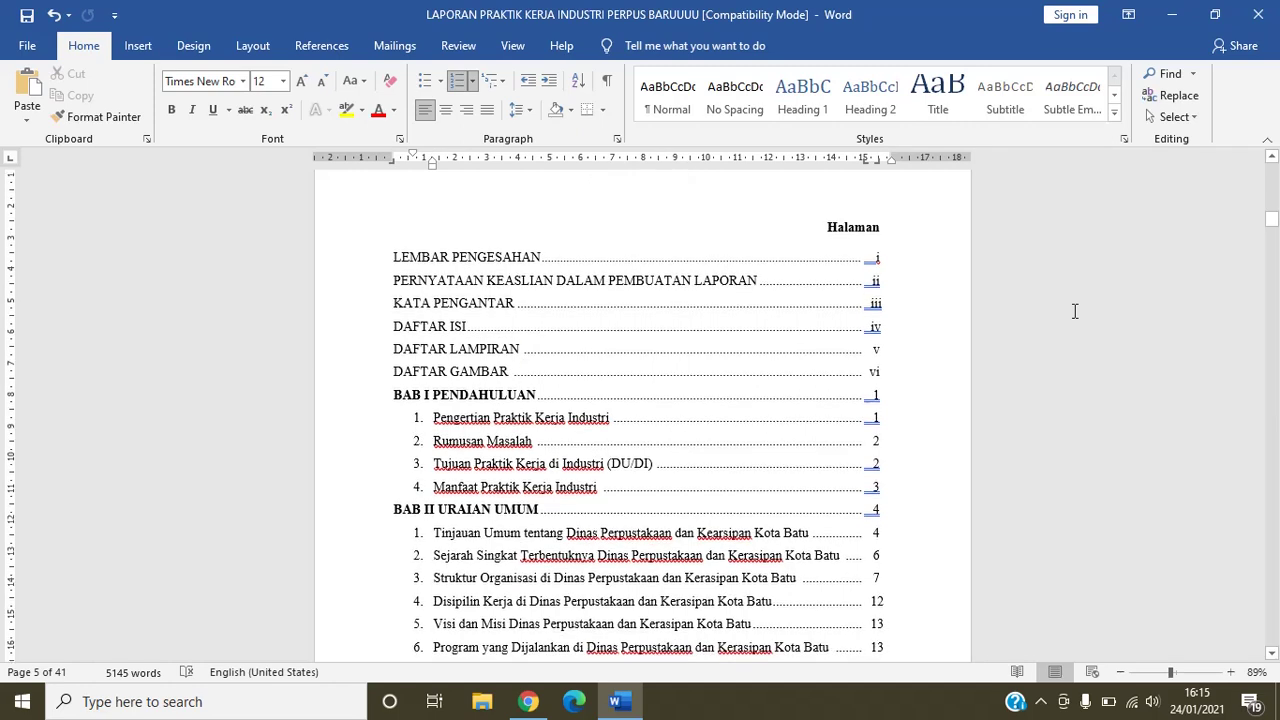
pyautogui.press('Down')
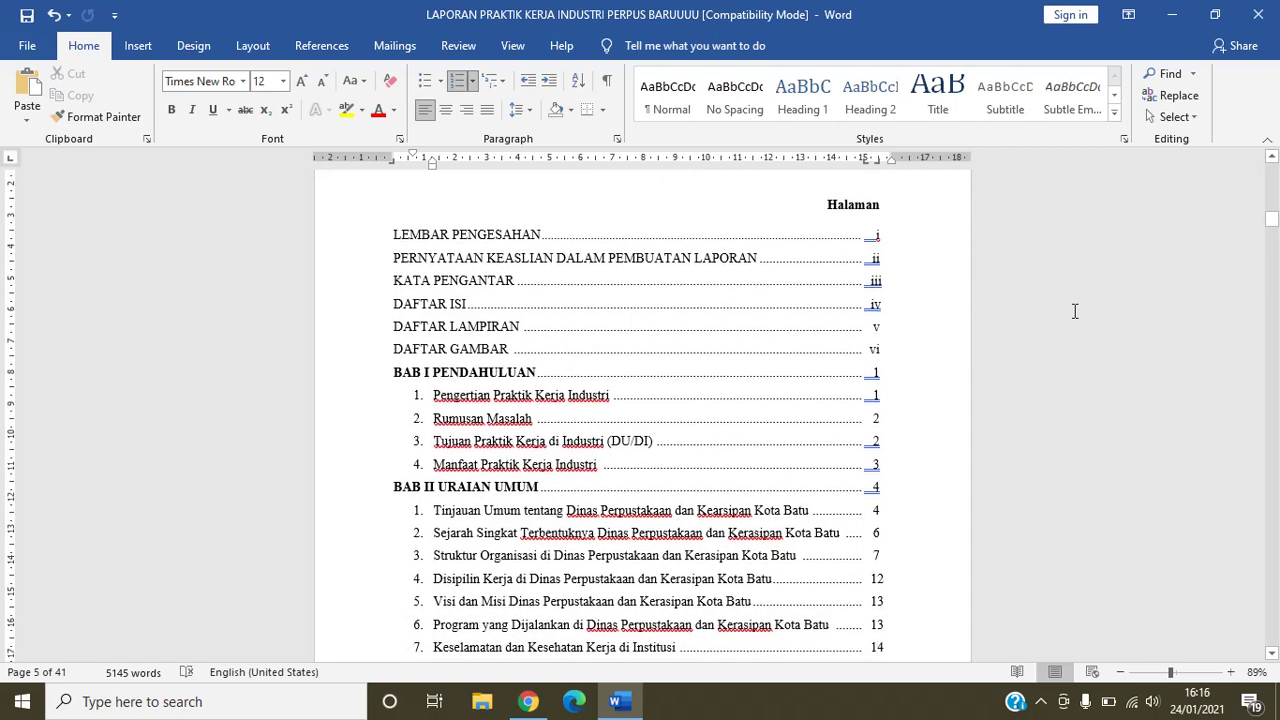
pyautogui.press('Down')
pyautogui.press('Down')
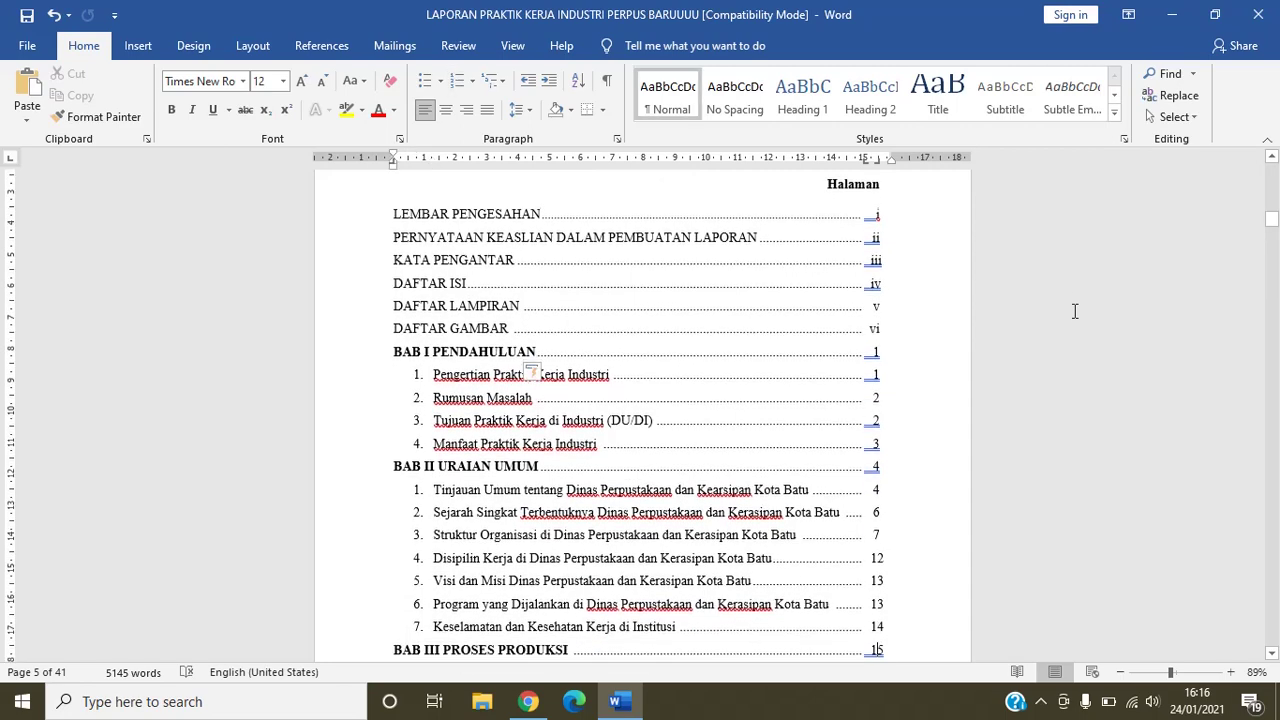
pyautogui.press('Up')
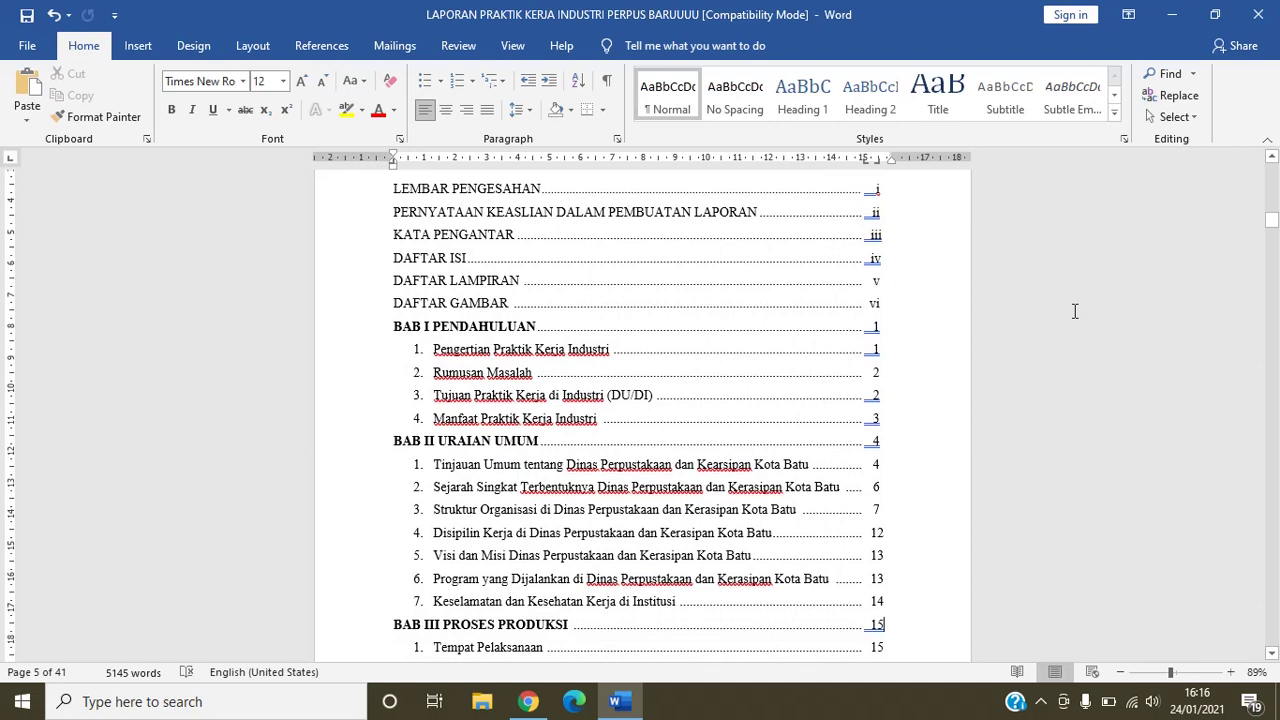
# Step: Examine the BAB III PROSES PRODUKSI entries, Tempat Pelaksanaan, Waktu Pelaksanaan and Kegiatan PRAKERIN, with their page numbers
pyautogui.press('Down')
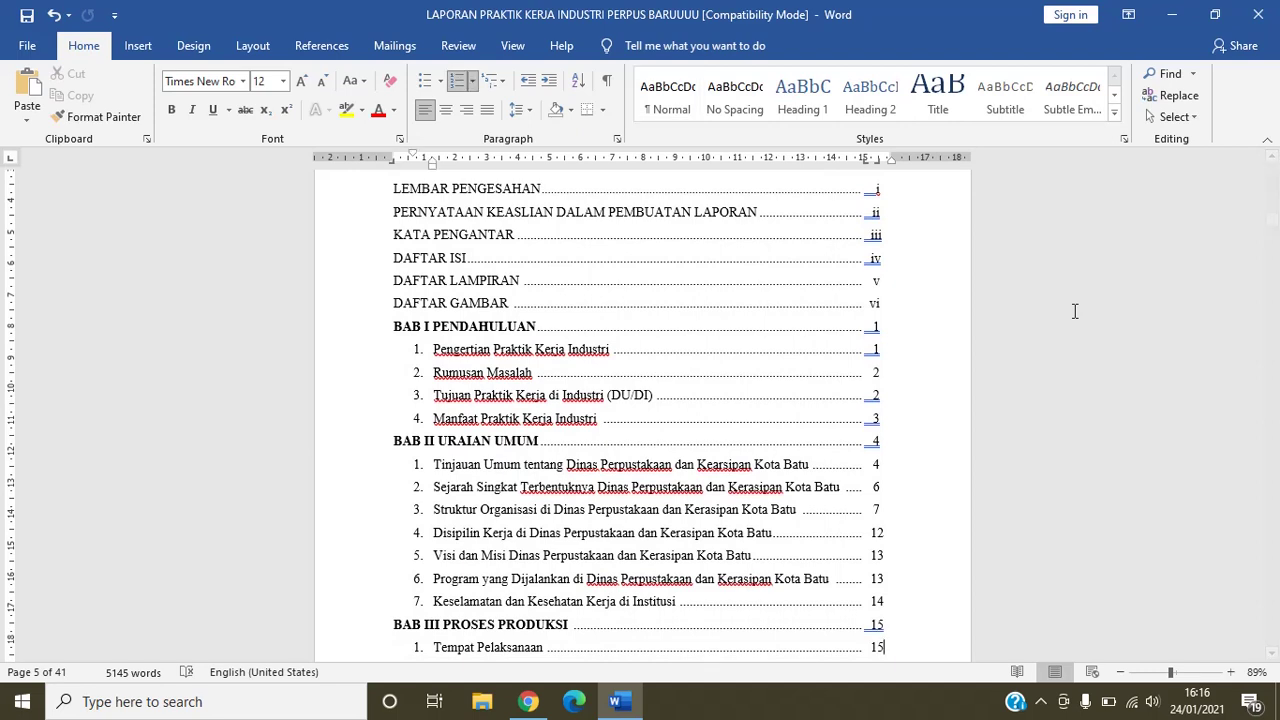
pyautogui.write('Waktu Pelaksanaan\t15 Kegiatan PRAKERIN\t15 BAB IV PENUTUP\t17 Kesimpulan\t17')
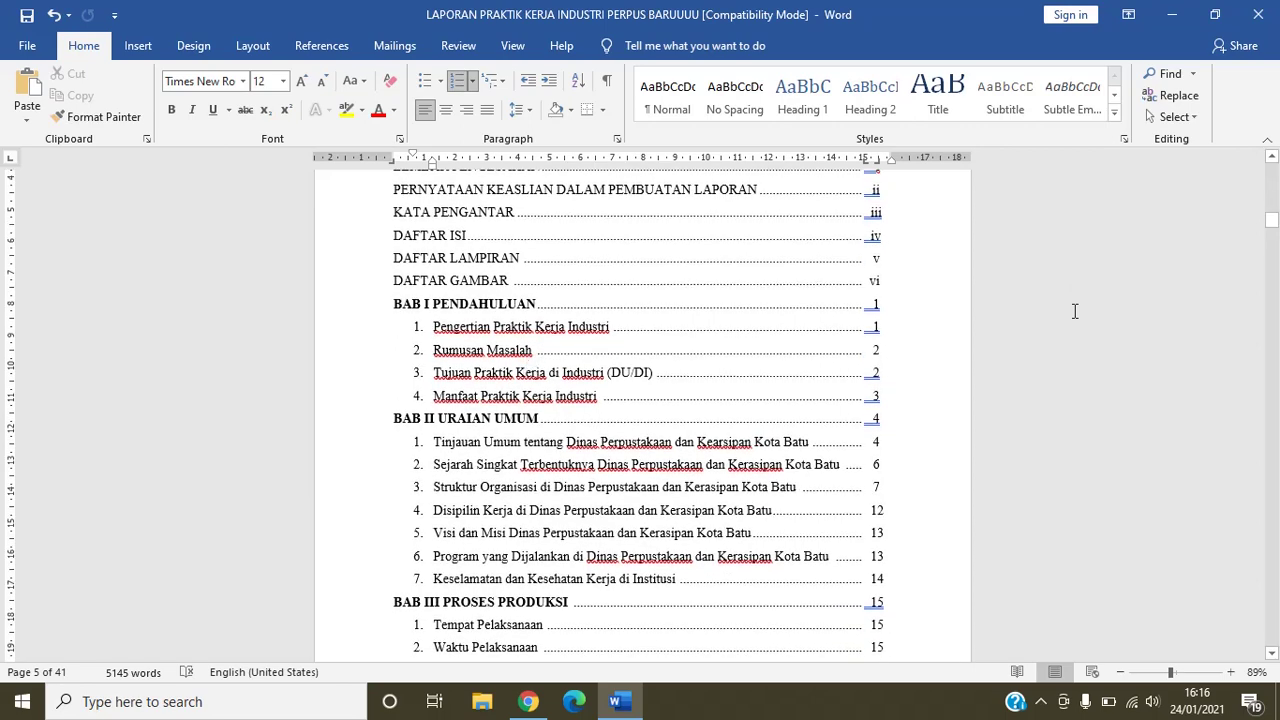
pyautogui.press('Up')
pyautogui.press('Up')
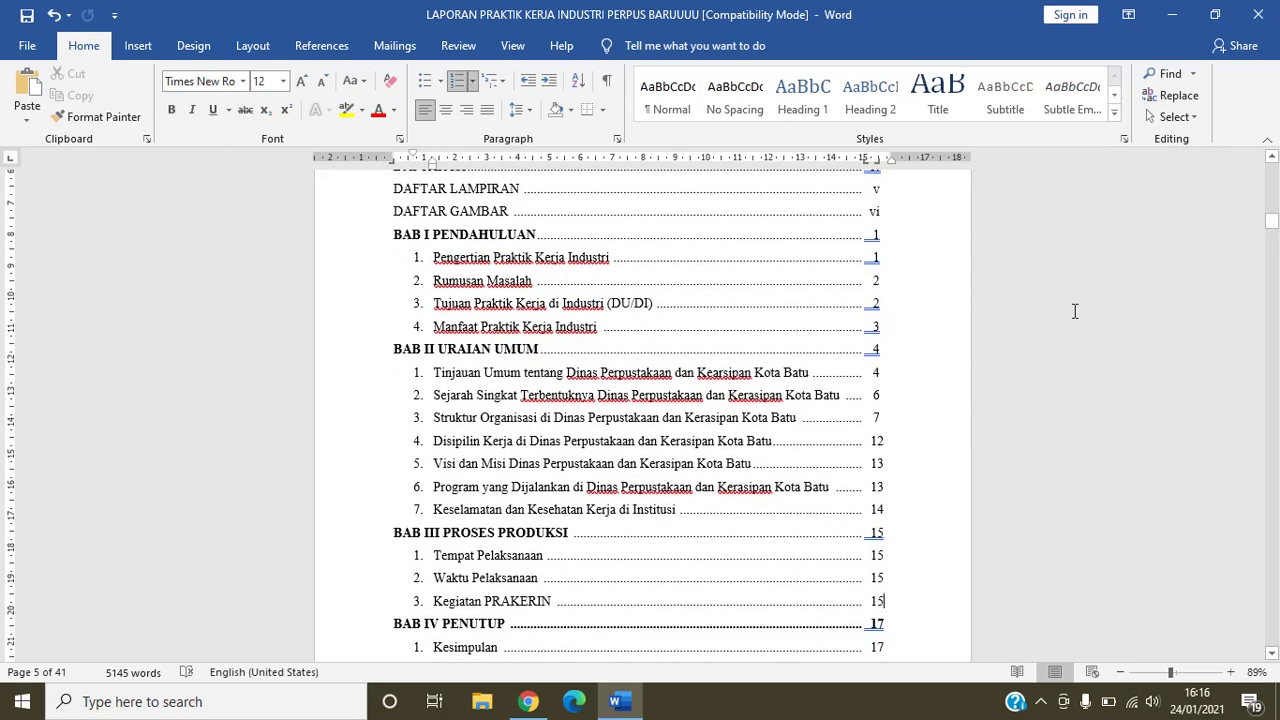
pyautogui.press('Up')
pyautogui.press('Up')
pyautogui.press('Up')
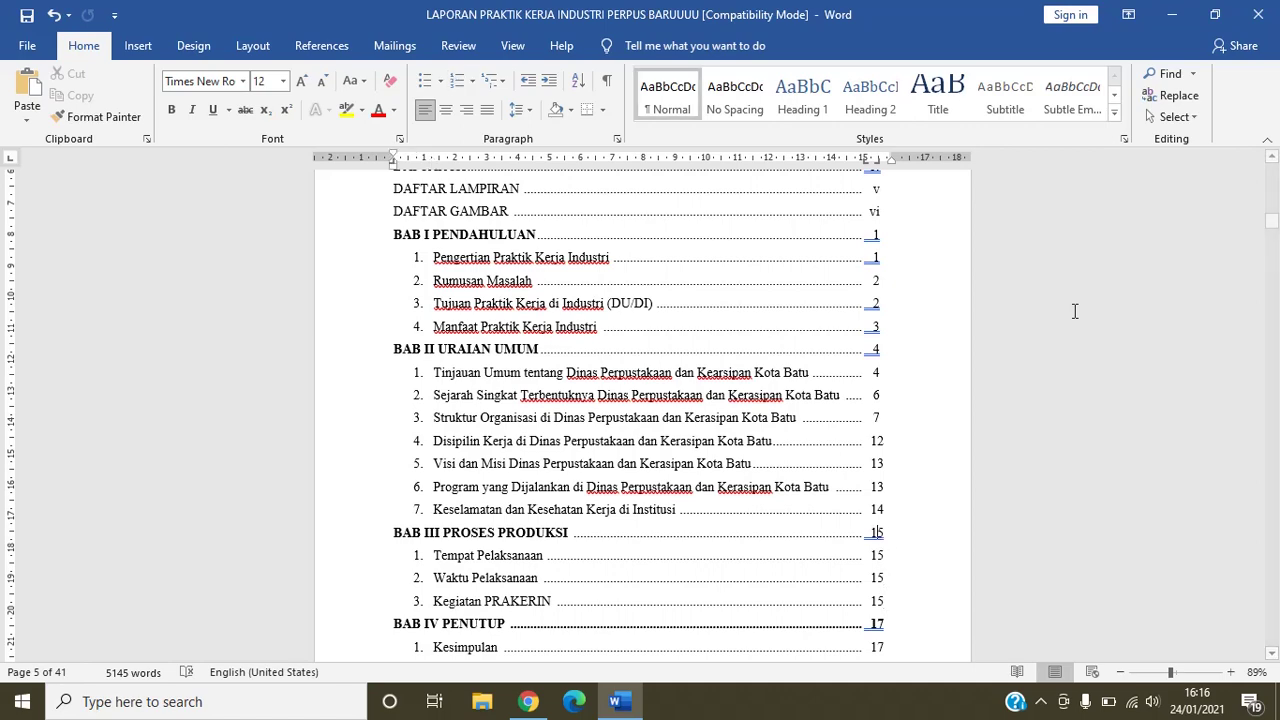
pyautogui.press('Left')
pyautogui.press('Left')
pyautogui.press('Right')
pyautogui.press('Right')
# Step: Examine the remaining Daftar Isi entries from BAB IV PENUTUP and BAB V through DAFTAR PUSTAKA to BIODATA PESERTA PRAKERIN
pyautogui.press('Down')
pyautogui.press('Down')
pyautogui.press('Down')
pyautogui.press('Down')
pyautogui.press('Down')
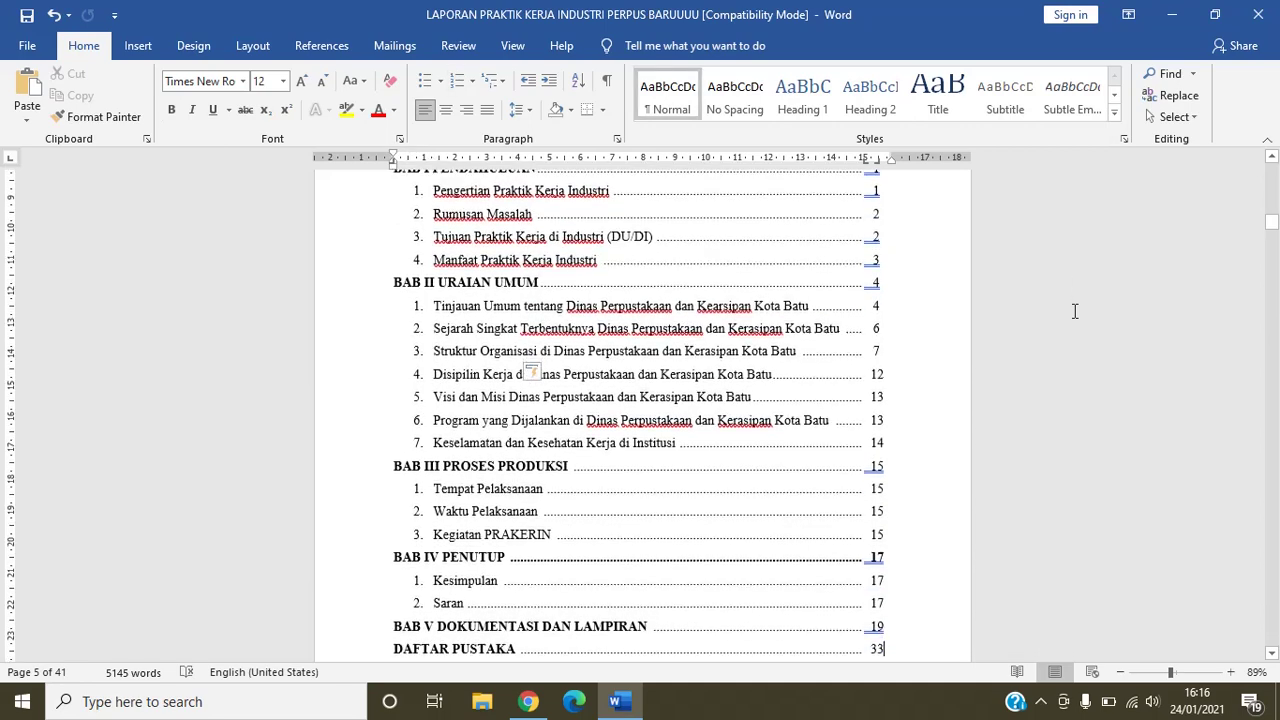
pyautogui.press('Down')
pyautogui.press('Up')
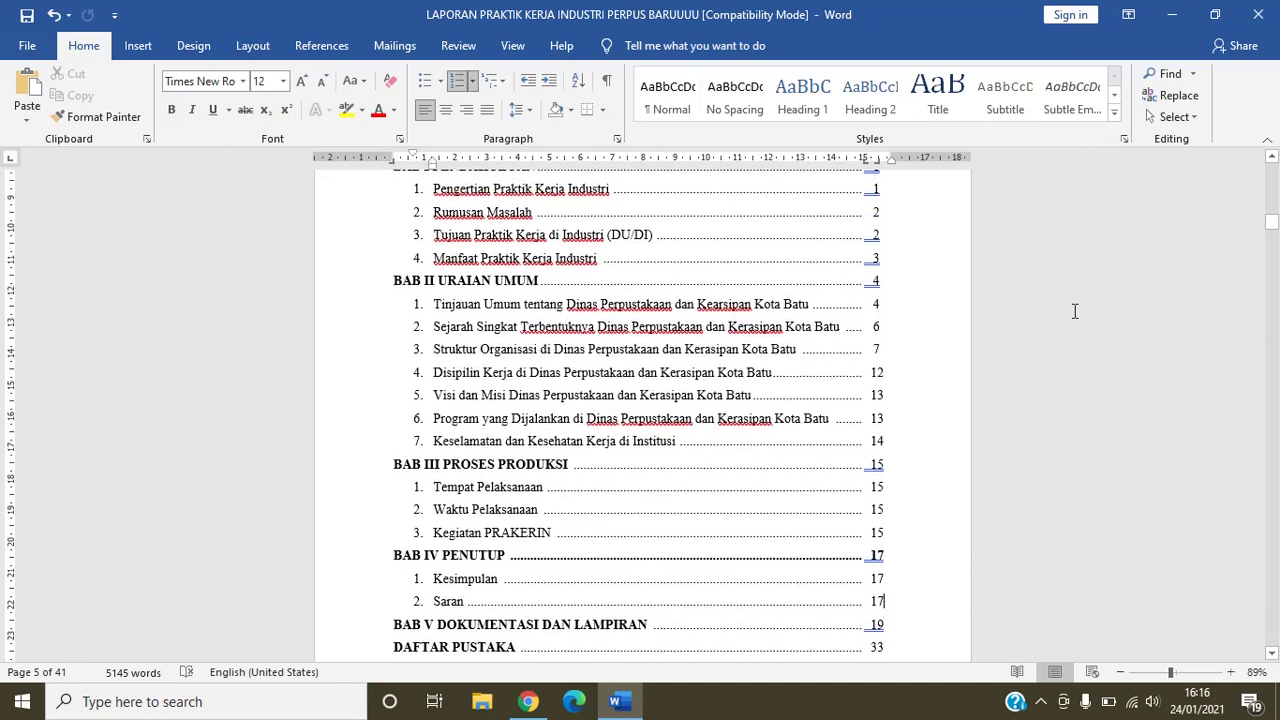
pyautogui.press('Down')
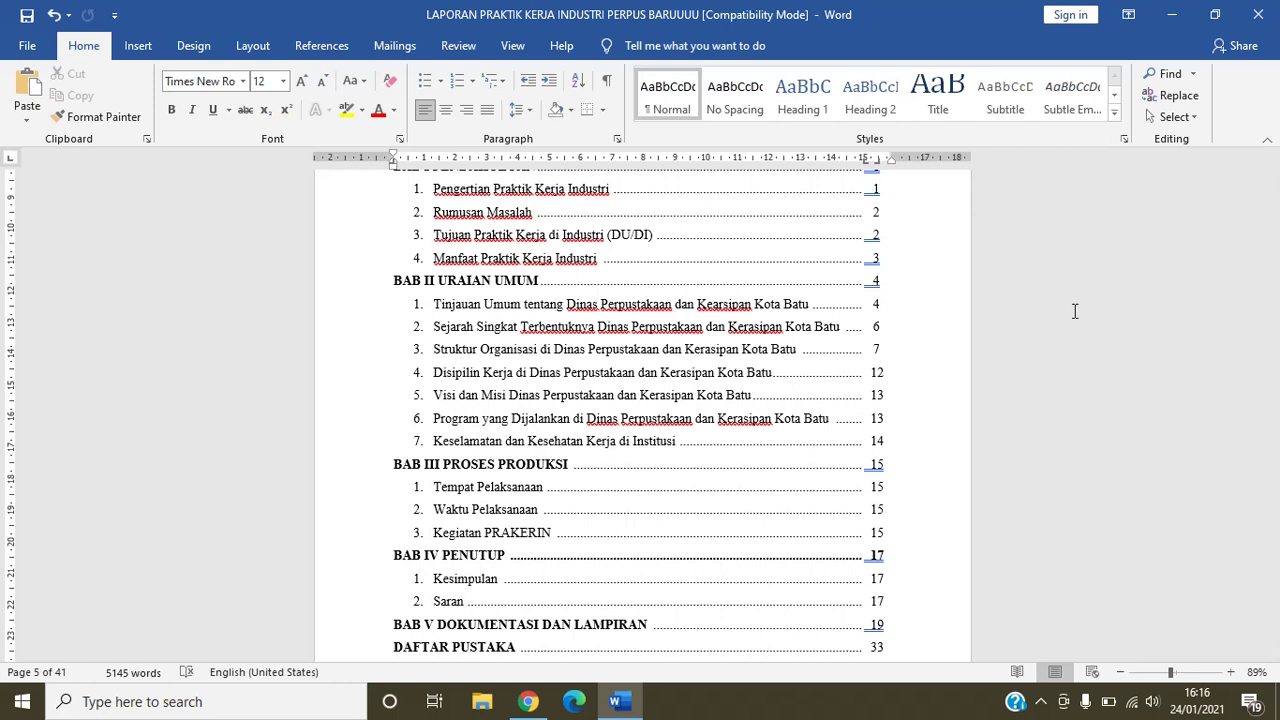
pyautogui.press('Down')
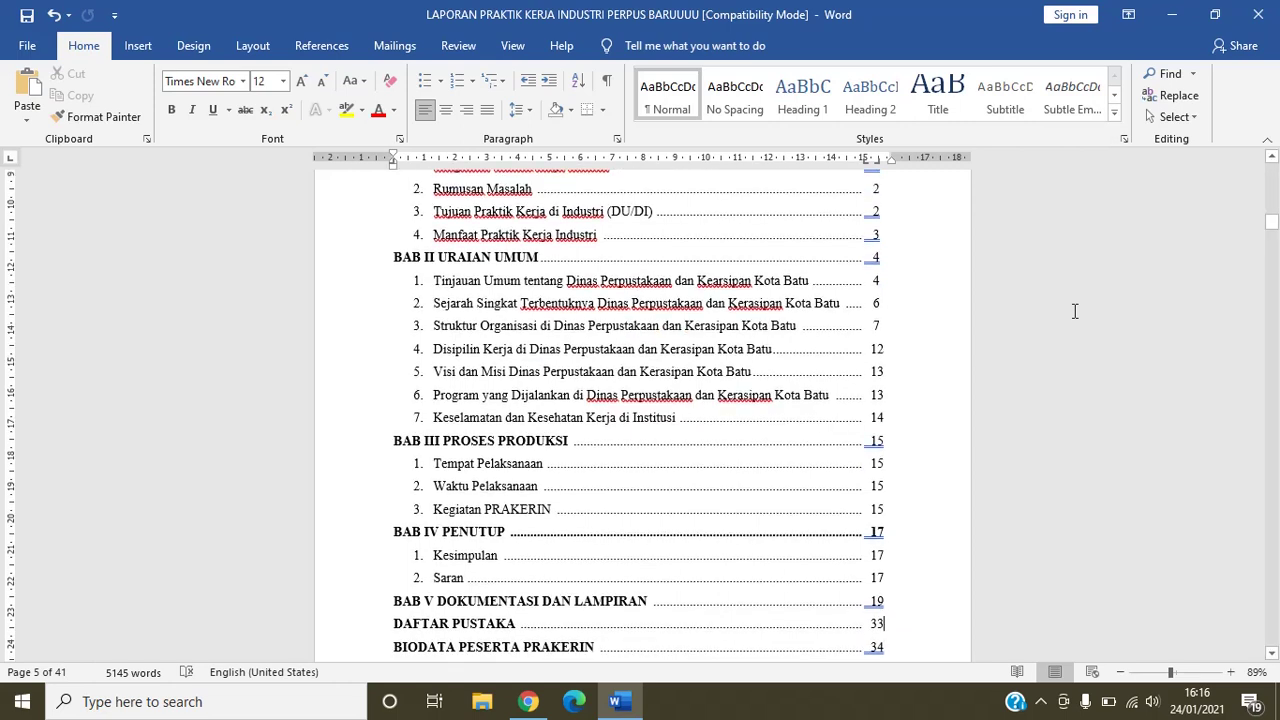
pyautogui.press('Down')
pyautogui.scroll(-3, 1075, 311)
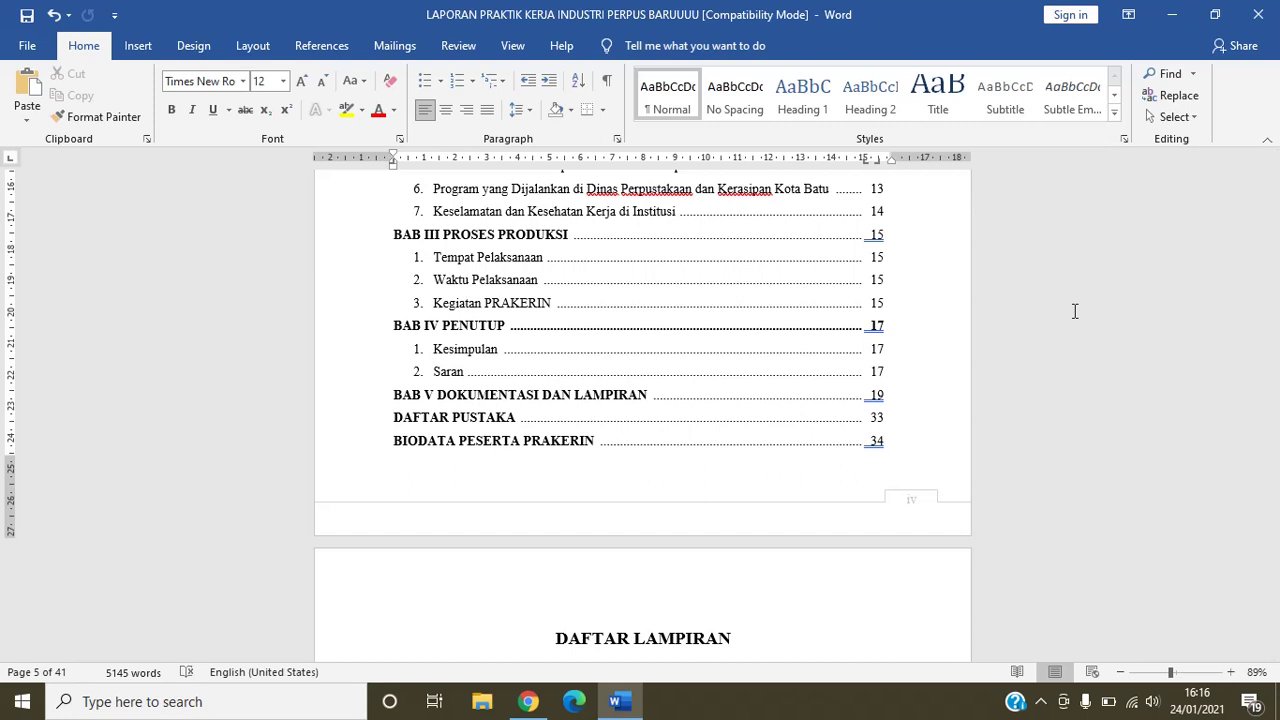
# Step: Move on from the end of the Daftar Isi to the Daftar Lampiran page and view its whole list
pyautogui.press('Down')
pyautogui.press('Down')
pyautogui.press('Down')
pyautogui.press('Down')
pyautogui.press('Down')
pyautogui.press('Down')
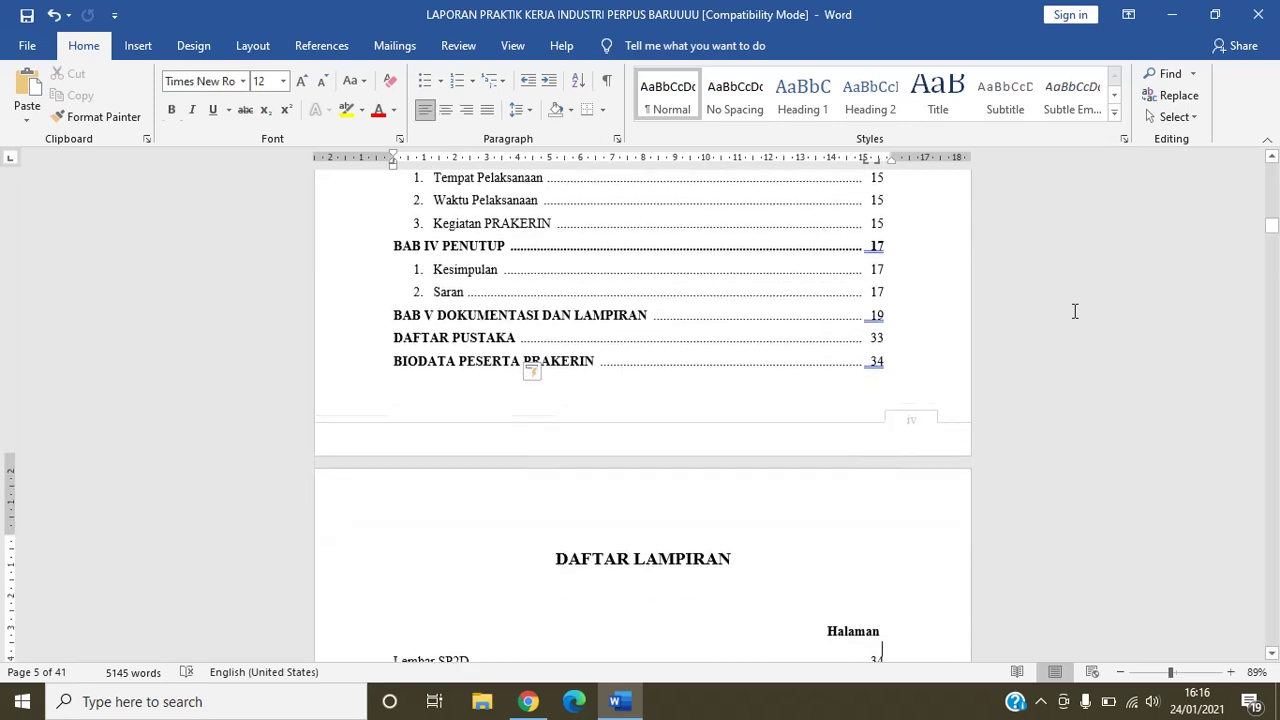
pyautogui.press('Down')
pyautogui.press('Down')
pyautogui.press('Down')
pyautogui.press('Down')
pyautogui.press('Down')
pyautogui.press('Down')
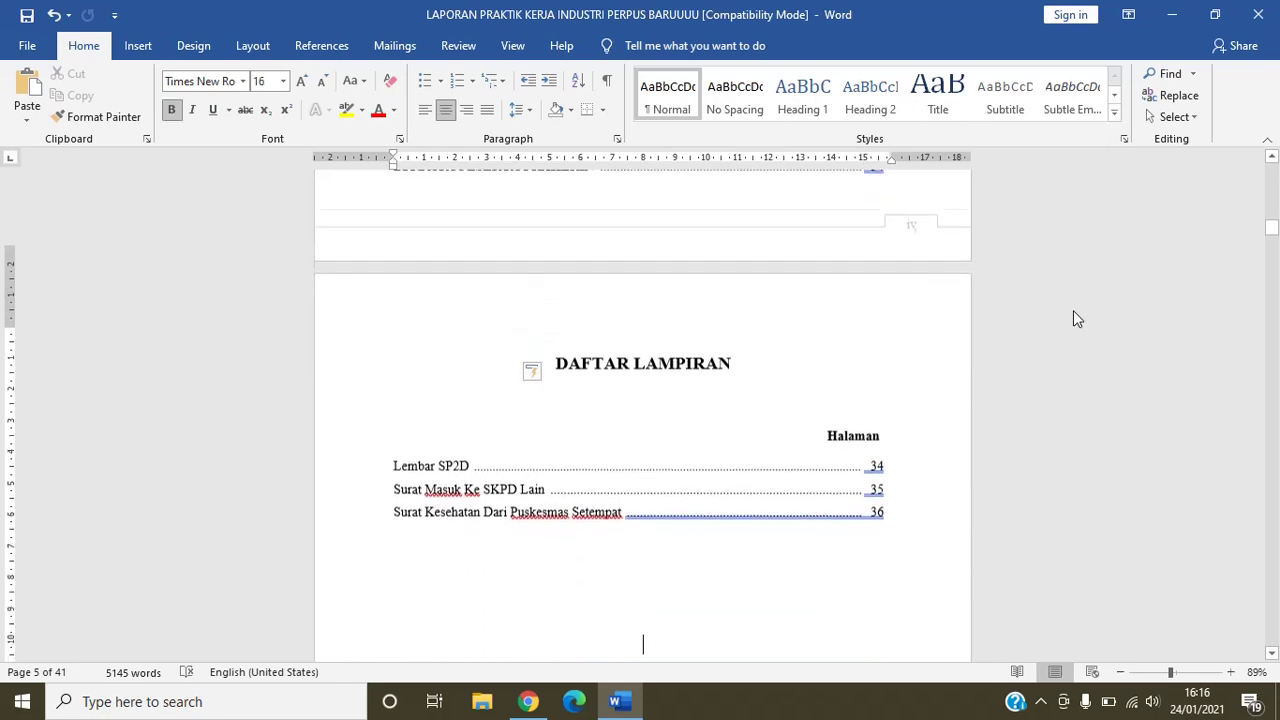
# Step: Go back up the Daftar Lampiran list and examine its title and the Halaman column heading
pyautogui.press('Down')
pyautogui.press('Up')
pyautogui.press('Up')
pyautogui.press('Up')
pyautogui.press('Up')
pyautogui.press('Up')
pyautogui.press('Up')
pyautogui.press('Up')
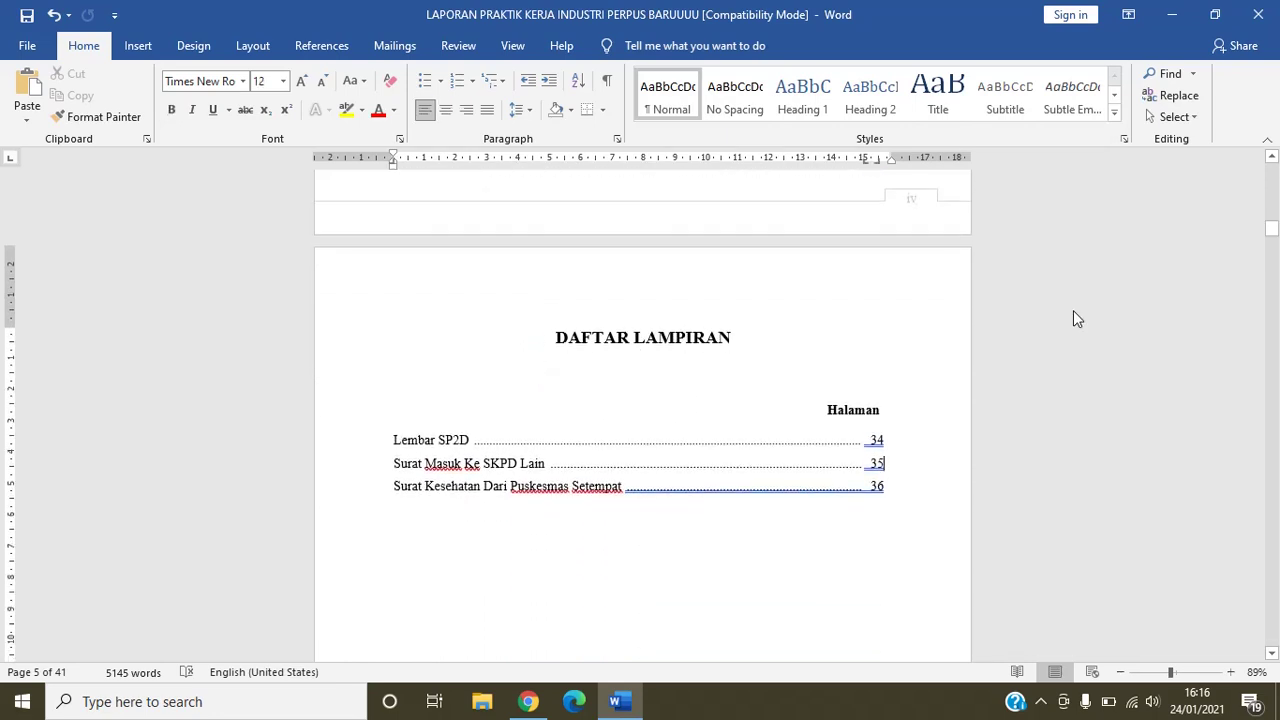
pyautogui.press('Up')
pyautogui.press('Down')
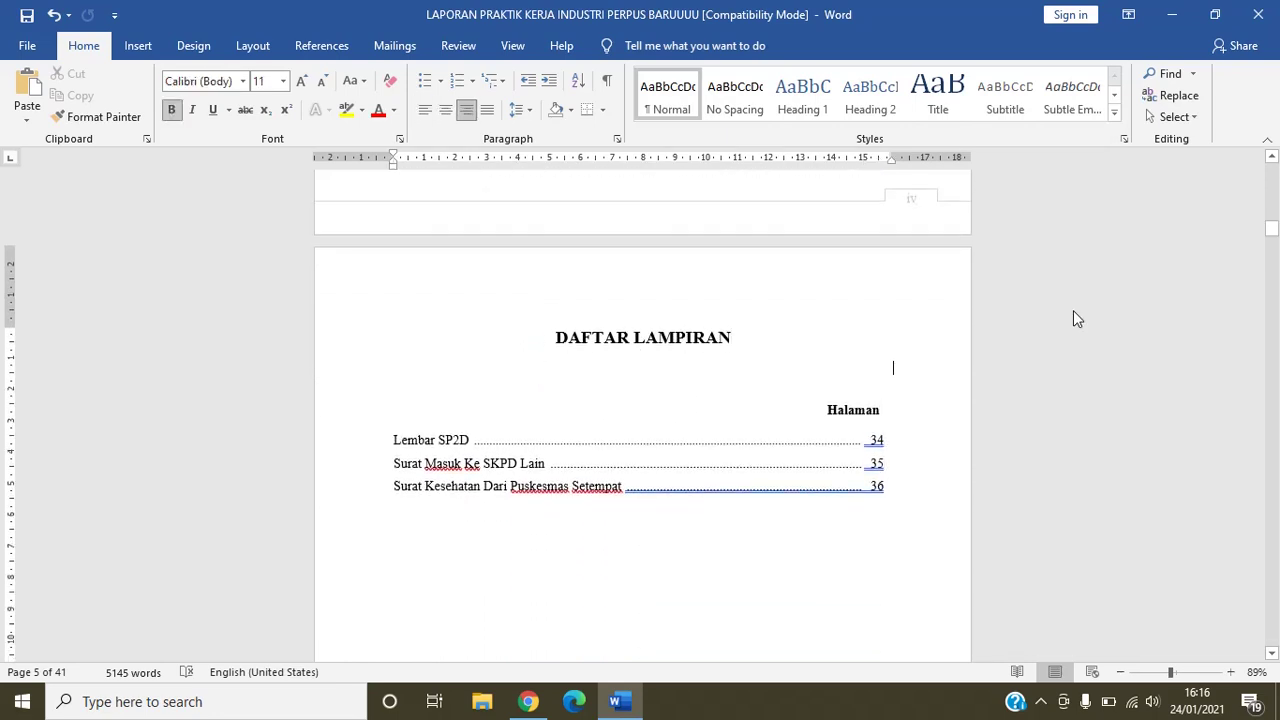
pyautogui.press('Down')
pyautogui.press('Left')
pyautogui.press('Left')
pyautogui.press('Left')
pyautogui.press('Left')
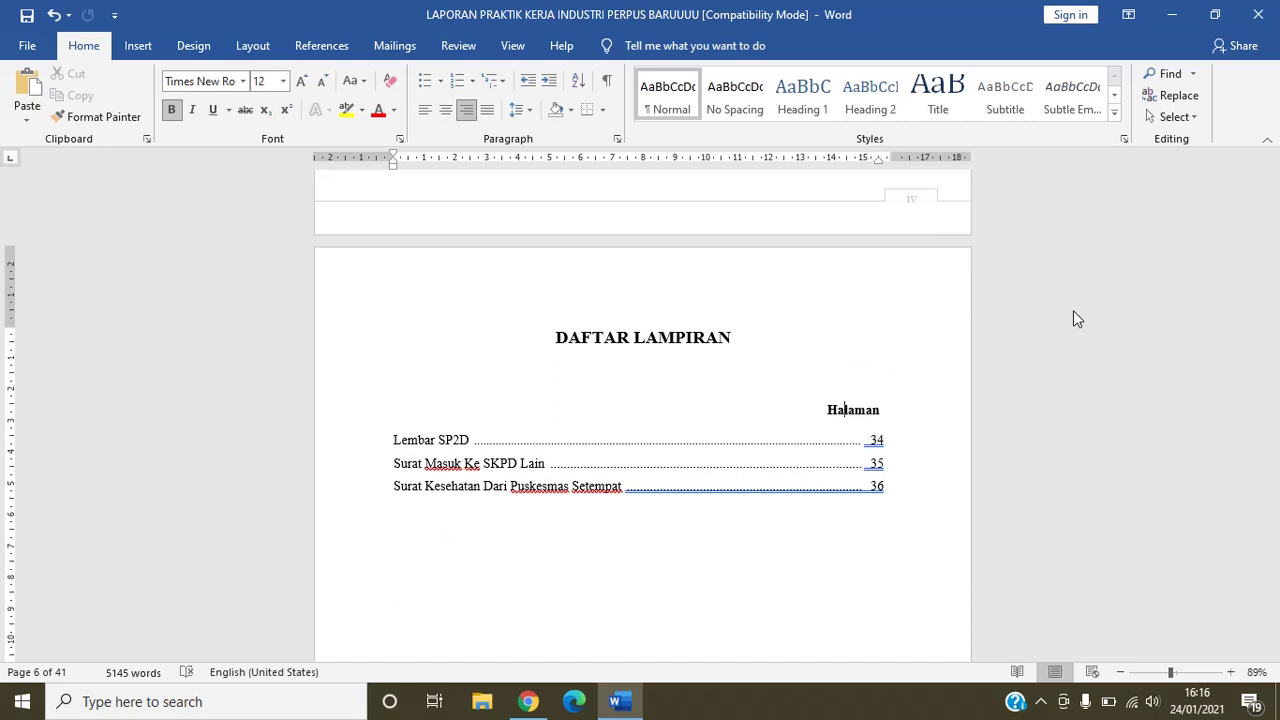
# Step: Examine the Daftar Lampiran's first entry, Lembar SP2D, together with the Halaman heading above it
pyautogui.press('Down')
pyautogui.press('Down')
pyautogui.press('Left')
pyautogui.press('Left')
pyautogui.press('Left')
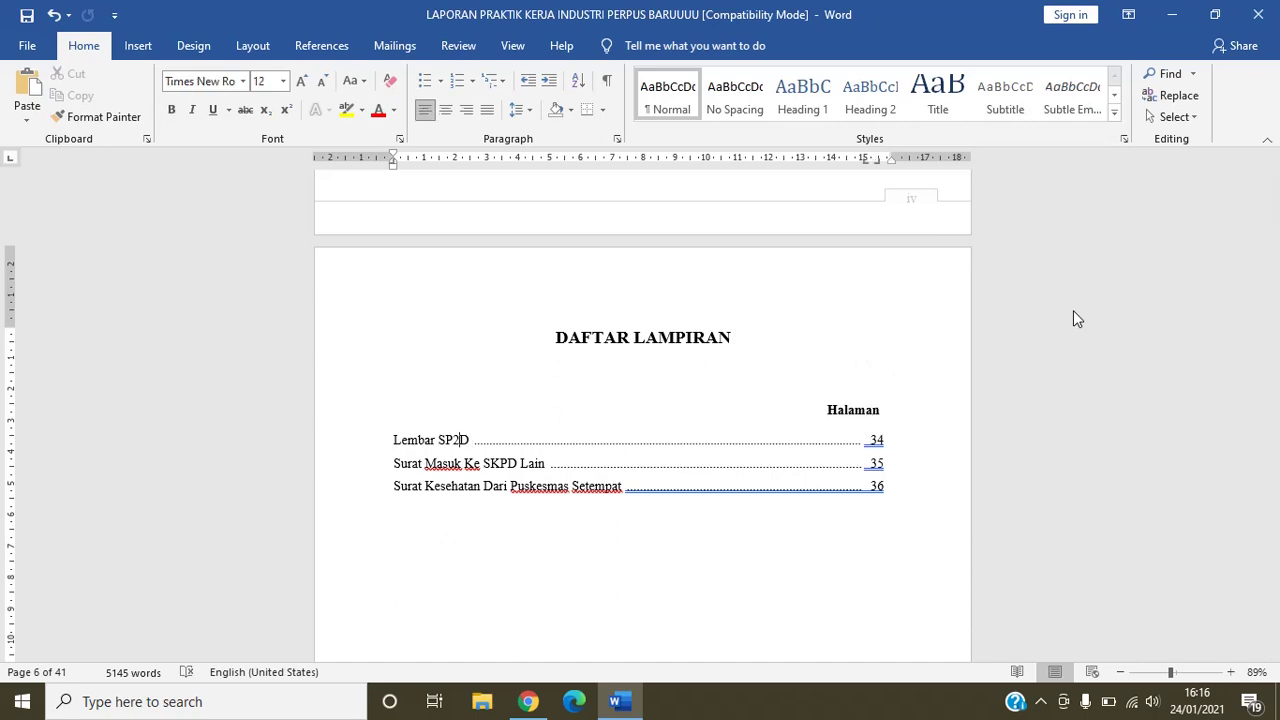
pyautogui.press('Up')
pyautogui.press('Up')
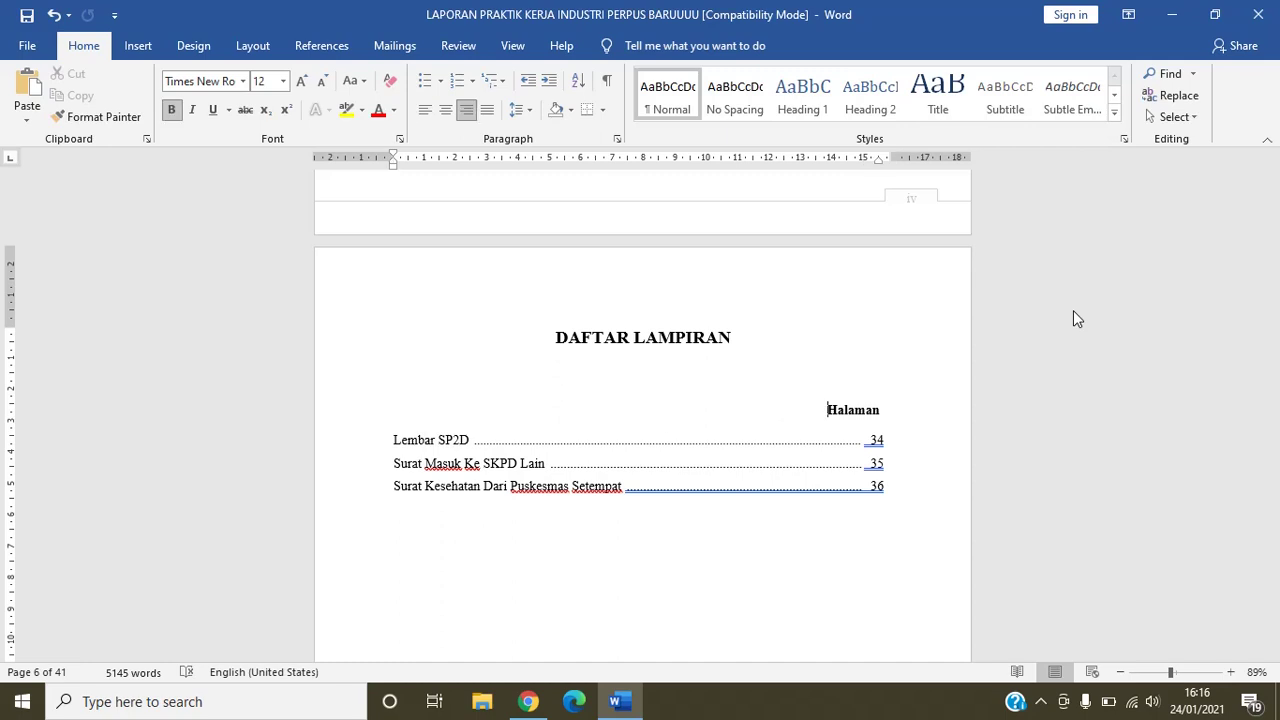
pyautogui.press('Down')
pyautogui.press('Down')
pyautogui.press('Left')
pyautogui.press('Left')
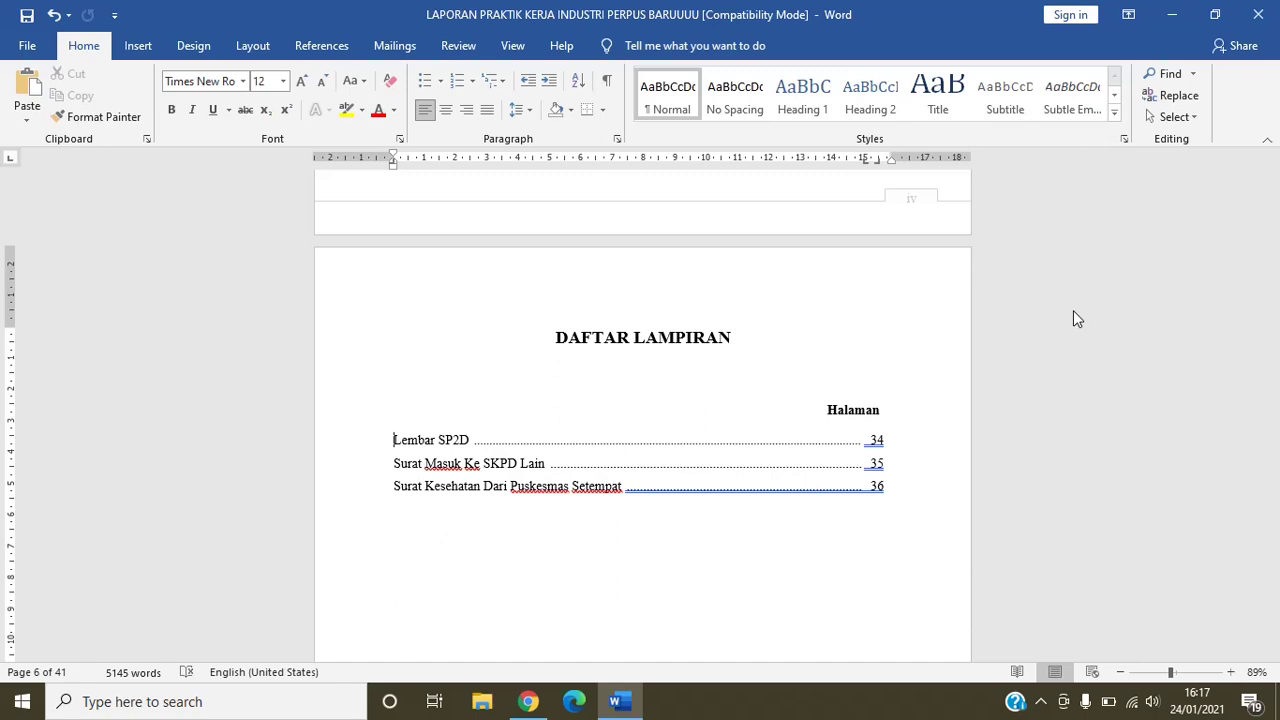
# Step: Compare the Lembar SP2D and Surat Masuk Ke SKPD Lain entries and their page numbers in the Daftar Lampiran
pyautogui.press('Down')
pyautogui.press('Up')
pyautogui.press('Down')
pyautogui.press('Up')
pyautogui.press('Right')
pyautogui.press('Right')
pyautogui.press('Right')
pyautogui.press('Right')
pyautogui.press('Left')
pyautogui.press('Left')
pyautogui.press('Left')
pyautogui.press('Left')
pyautogui.press('Down')
pyautogui.press('Home')
pyautogui.press('Left')
pyautogui.press('Down')
pyautogui.press('Left')
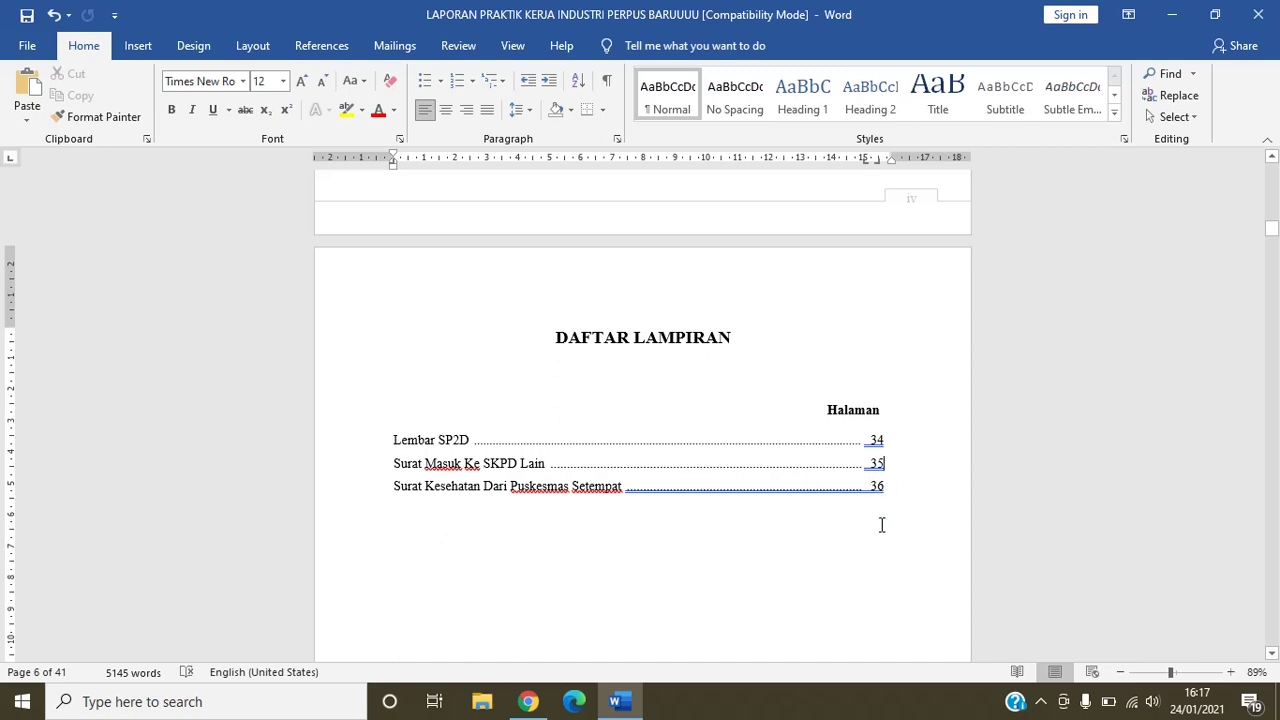
# Step: Move on past the end of the Daftar Lampiran list to the Daftar Gambar page
pyautogui.press('Down')
pyautogui.press('Return')
pyautogui.hotkey('ctrl', 'e')
pyautogui.hotkey('ctrl', 'b')
pyautogui.hotkey('ctrl', 'shift', '.')
pyautogui.hotkey('ctrl', 'shift', '.')
pyautogui.press('Return')
pyautogui.press('Return')
pyautogui.press('Return')
pyautogui.press('Return')
pyautogui.press('Return')
pyautogui.press('Return')
pyautogui.press('Return')
pyautogui.press('Return')
pyautogui.press('Return')
pyautogui.press('Return')
pyautogui.press('Return')
pyautogui.press('Return')
pyautogui.press('Return')
pyautogui.press('Return')
pyautogui.press('Return')
pyautogui.press('Return')
pyautogui.press('Return')
pyautogui.press('Return')
pyautogui.press('Return')
pyautogui.press('Return')
pyautogui.press('Return')
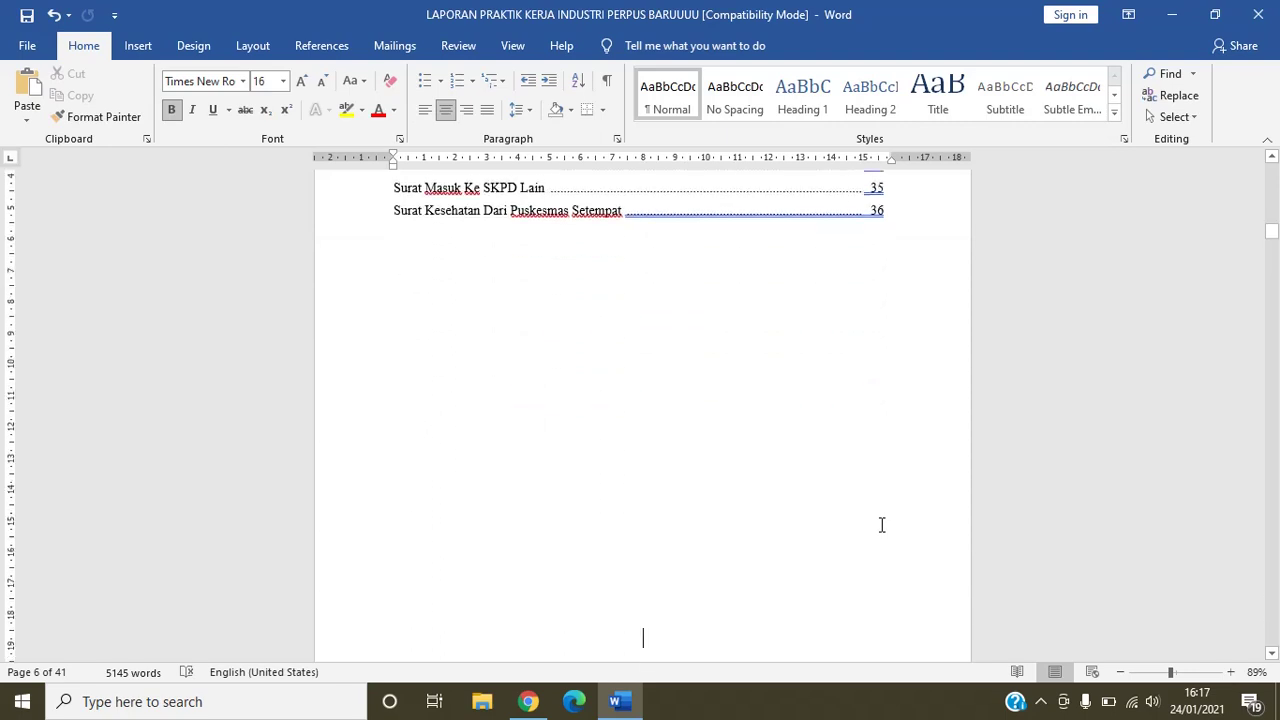
pyautogui.press('Down')
pyautogui.press('Down')
pyautogui.press('Down')
pyautogui.press('Down')
pyautogui.press('Down')
pyautogui.press('Down')
pyautogui.press('Down')
pyautogui.press('Down')
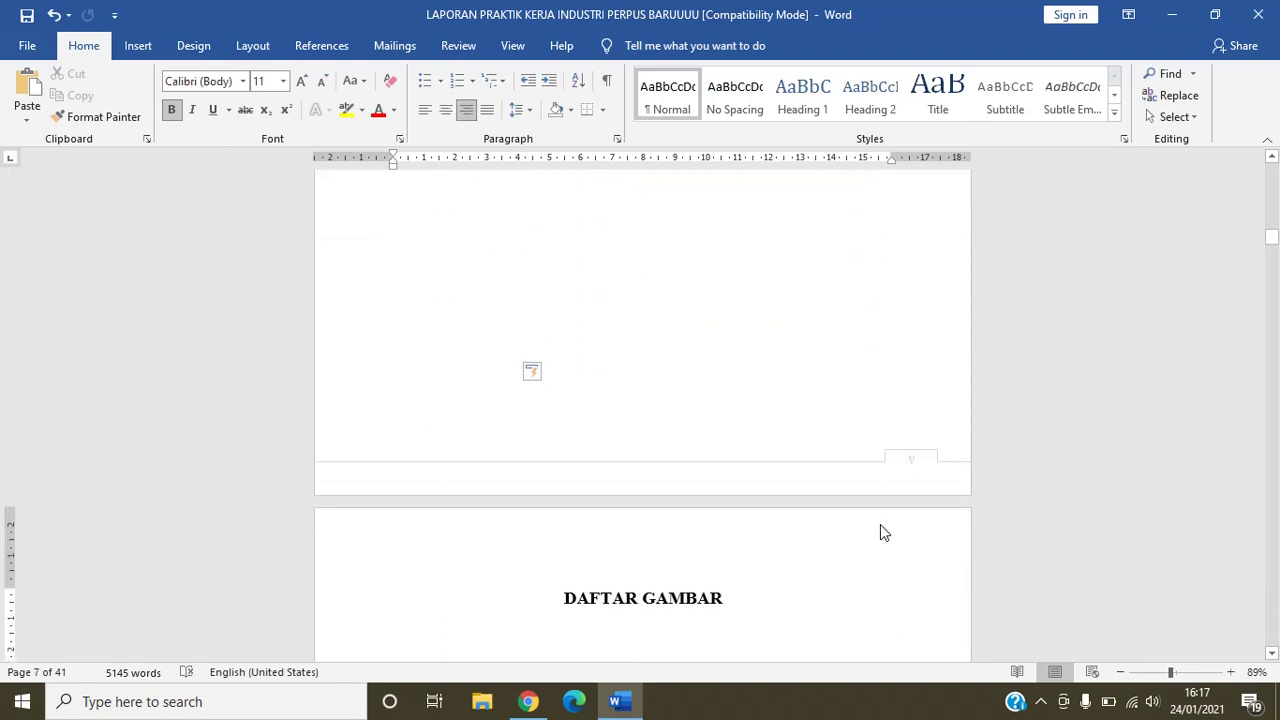
# Step: Continue past the Daftar Gambar page to the BAB I PENDAHULUAN heading
pyautogui.press('Down')
pyautogui.press('Down')
pyautogui.press('Down')
pyautogui.press('Down')
pyautogui.press('Down')
pyautogui.press('Down')
pyautogui.press('Down')
pyautogui.press('Down')
pyautogui.press('Down')
pyautogui.press('Down')
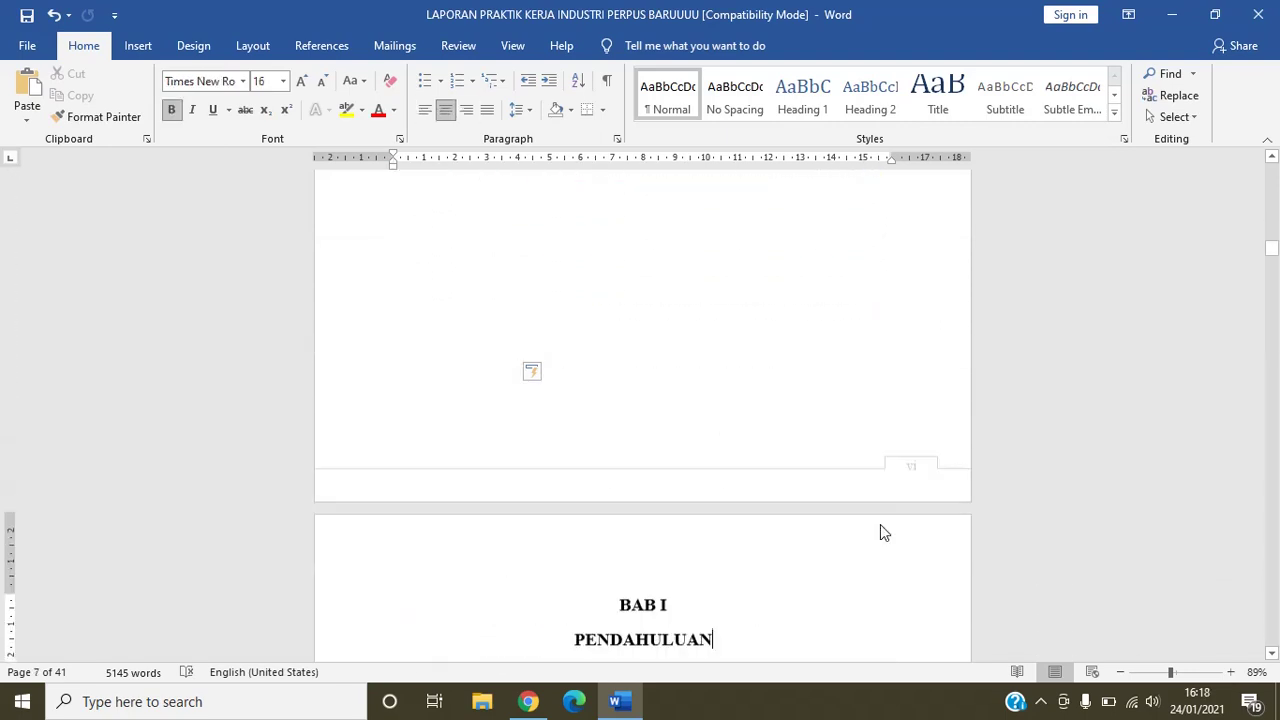
# Step: Go back to the Daftar Gambar and examine its photo entries and the first entry's page number
pyautogui.press('Up')
pyautogui.press('Up')
pyautogui.press('Up')
pyautogui.press('Up')
pyautogui.press('Up')
pyautogui.press('Up')
pyautogui.press('Up')
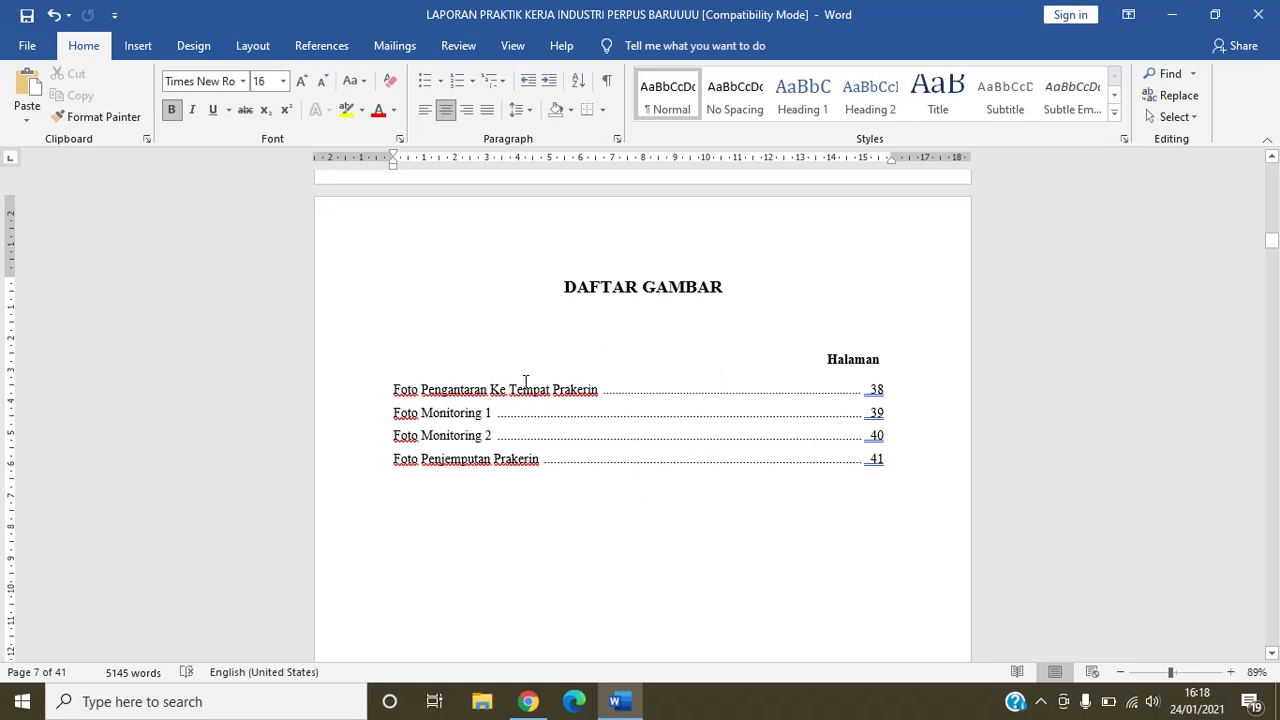
pyautogui.press('pageup')
pyautogui.scroll(-10, 604, 344)
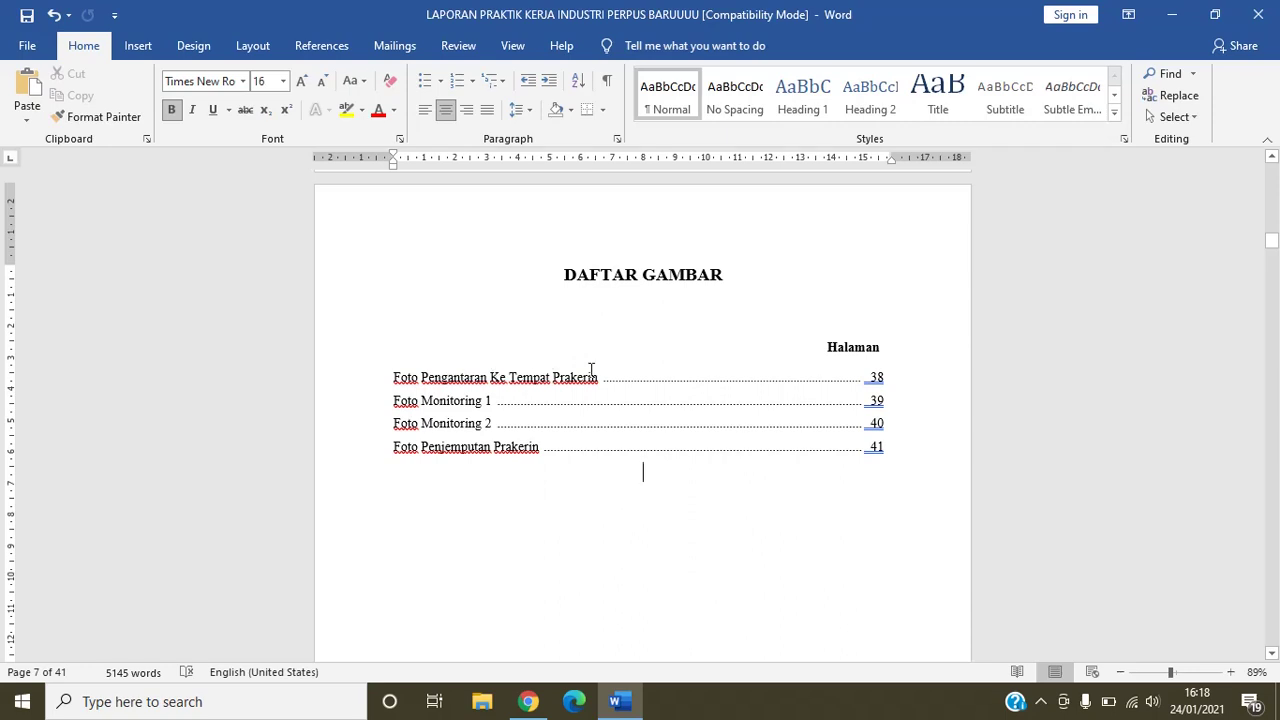
pyautogui.click(884, 378)
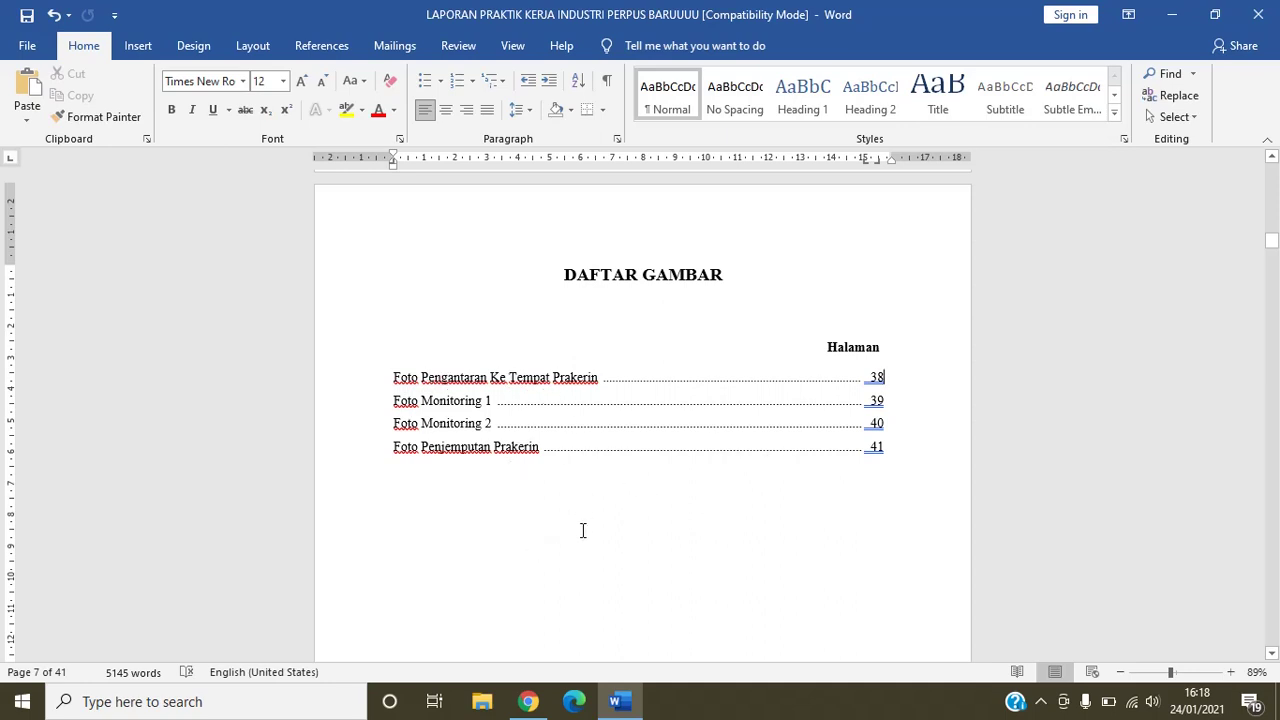
# Step: Move on to BAB I PENDAHULUAN and view the start of the Pengertian Praktik Kerja Industri section
pyautogui.press('Down')
pyautogui.press('Down')
pyautogui.press('Down')
pyautogui.press('Down')
pyautogui.press('Down')
pyautogui.press('Down')
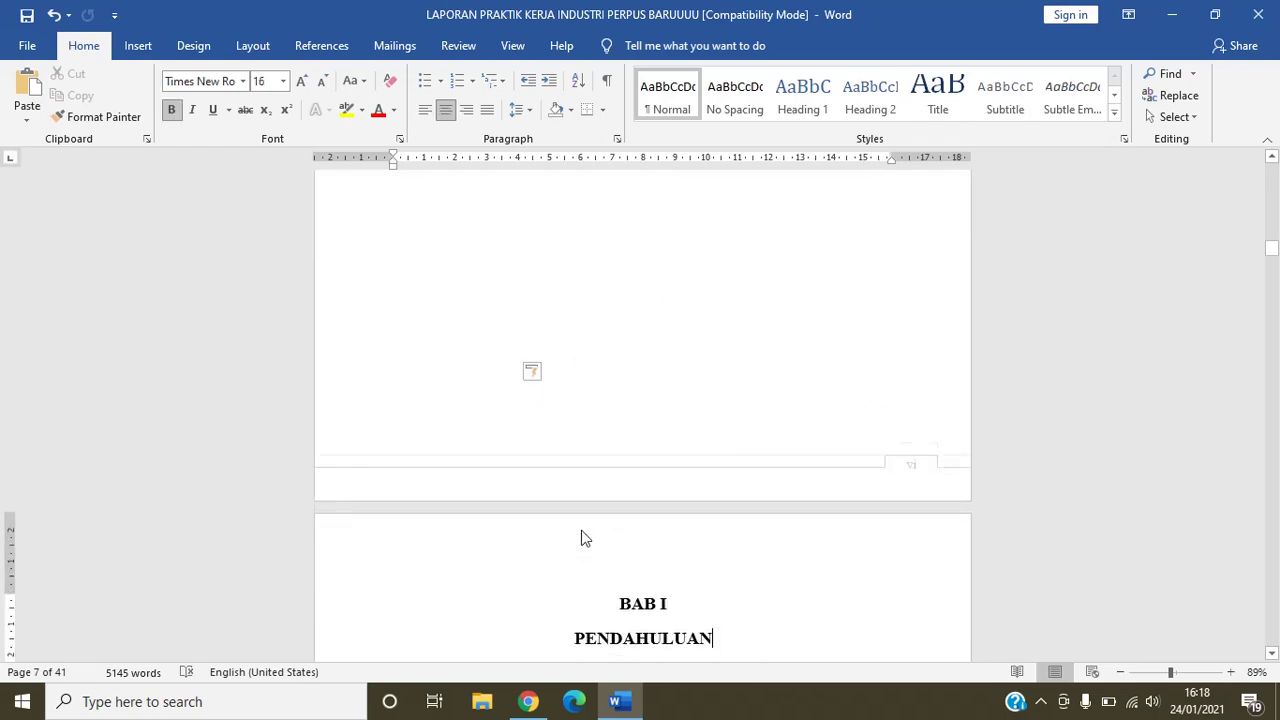
pyautogui.press('Down')
pyautogui.press('Down')
pyautogui.press('Down')
pyautogui.press('Down')
pyautogui.press('Down')
pyautogui.press('Down')
pyautogui.press('Down')
pyautogui.press('Down')
pyautogui.press('Down')
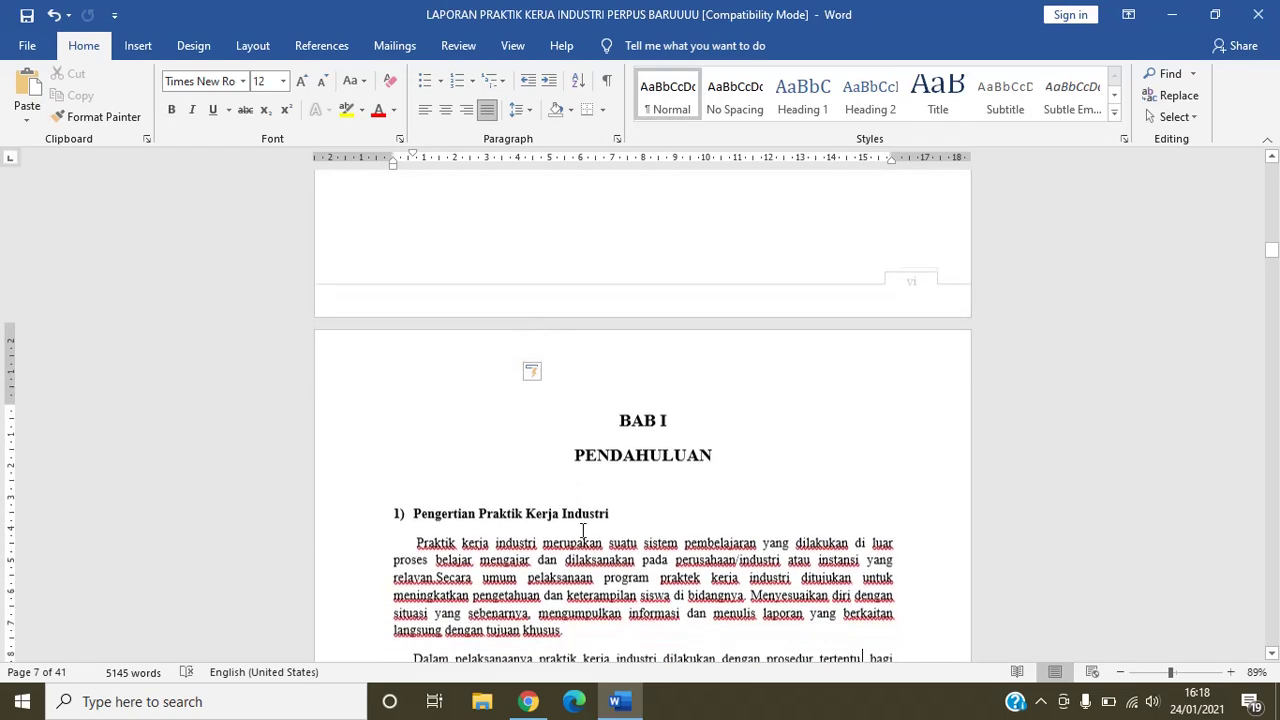
pyautogui.press('Down')
pyautogui.press('Down')
pyautogui.press('Down')
pyautogui.press('Down')
pyautogui.press('Down')
pyautogui.press('Down')
pyautogui.press('Down')
pyautogui.press('Down')
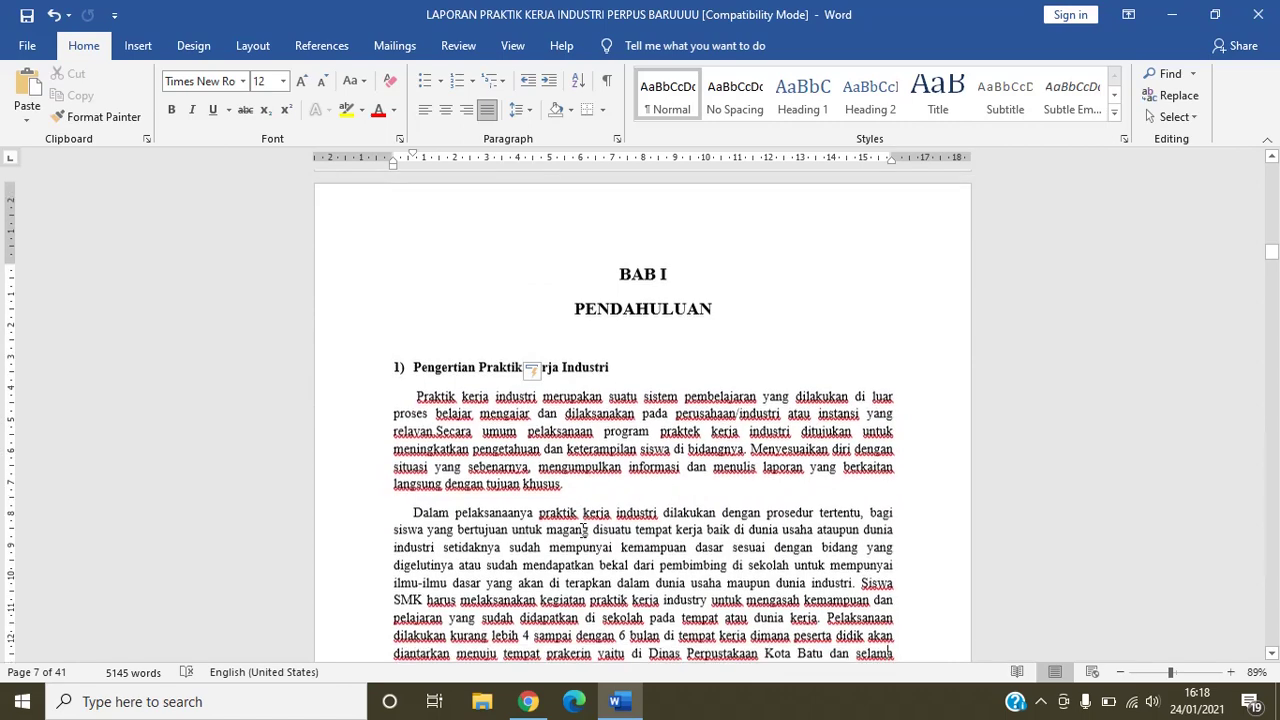
# Step: Skim the Pengertian Praktik Kerja Industri text to the end of the page and return to its first paragraph
pyautogui.scroll(-10, 583, 530)
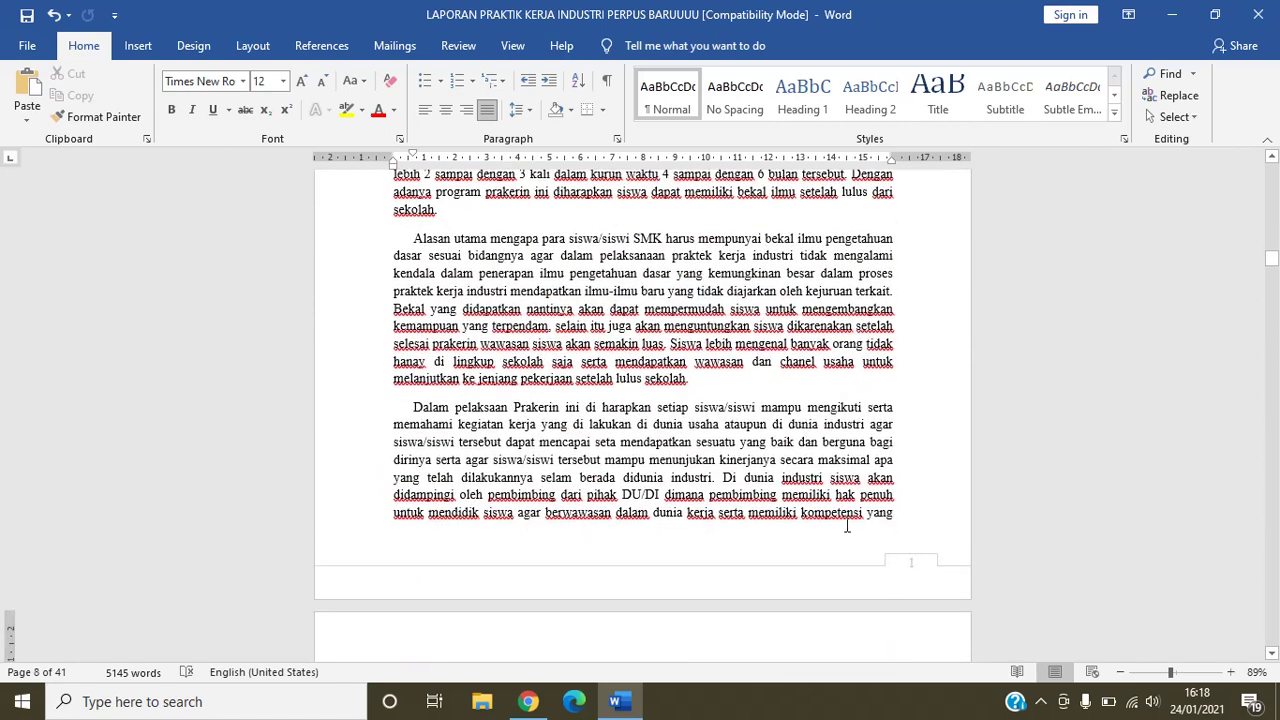
pyautogui.scroll(5, 847, 526)
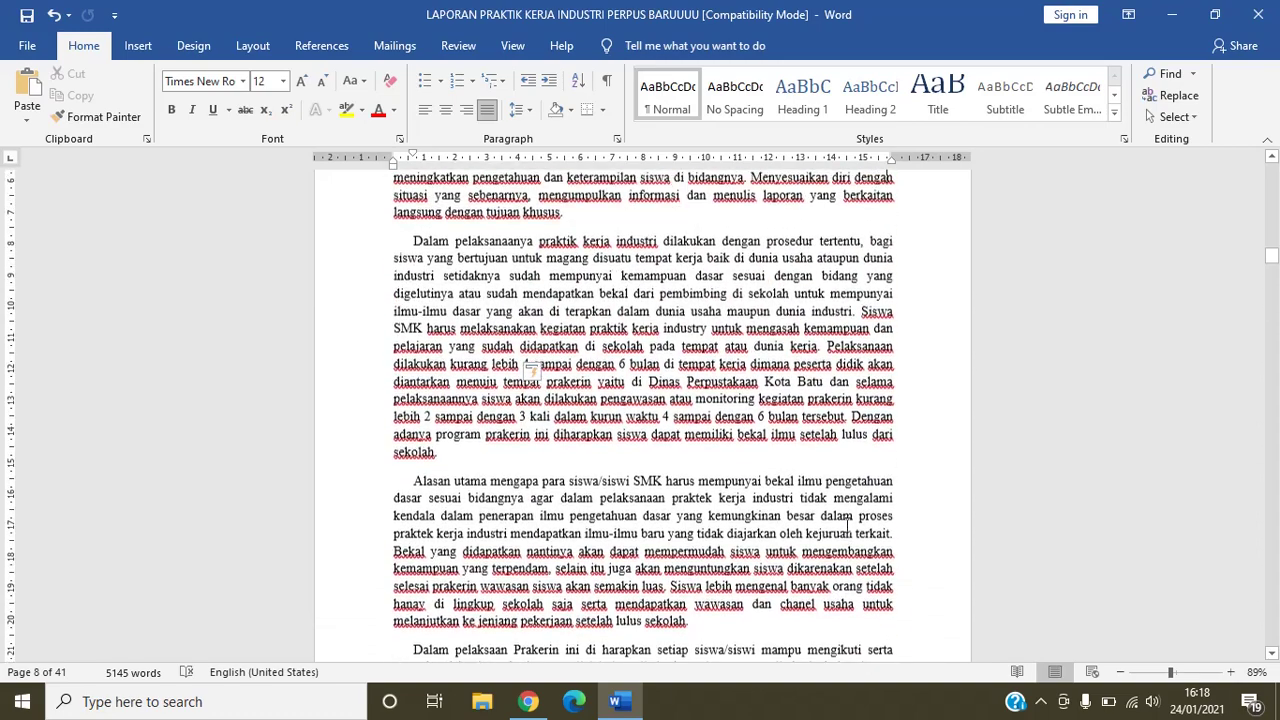
pyautogui.scroll(3, 847, 526)
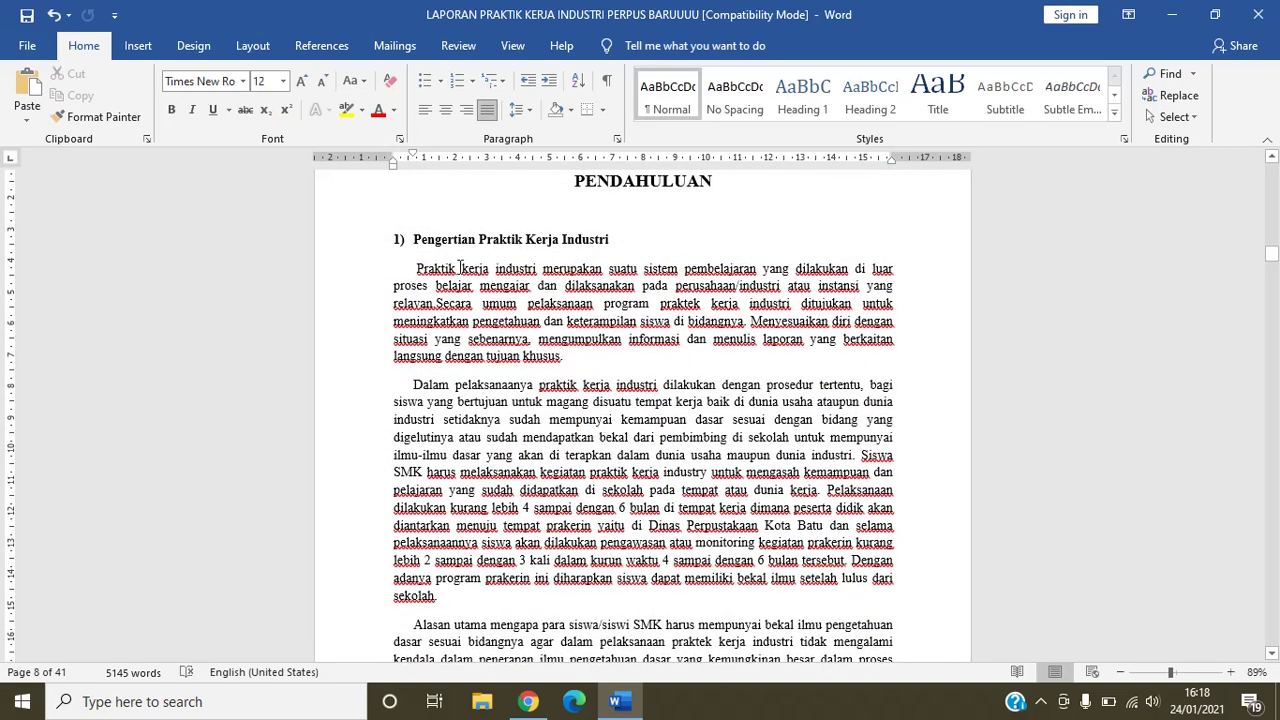
# Step: Highlight the opening lines of the section's first and second paragraphs in turn to examine them, and clear the selection
pyautogui.click(411, 268)
pyautogui.moveTo(418, 270); pyautogui.dragTo(616, 296)
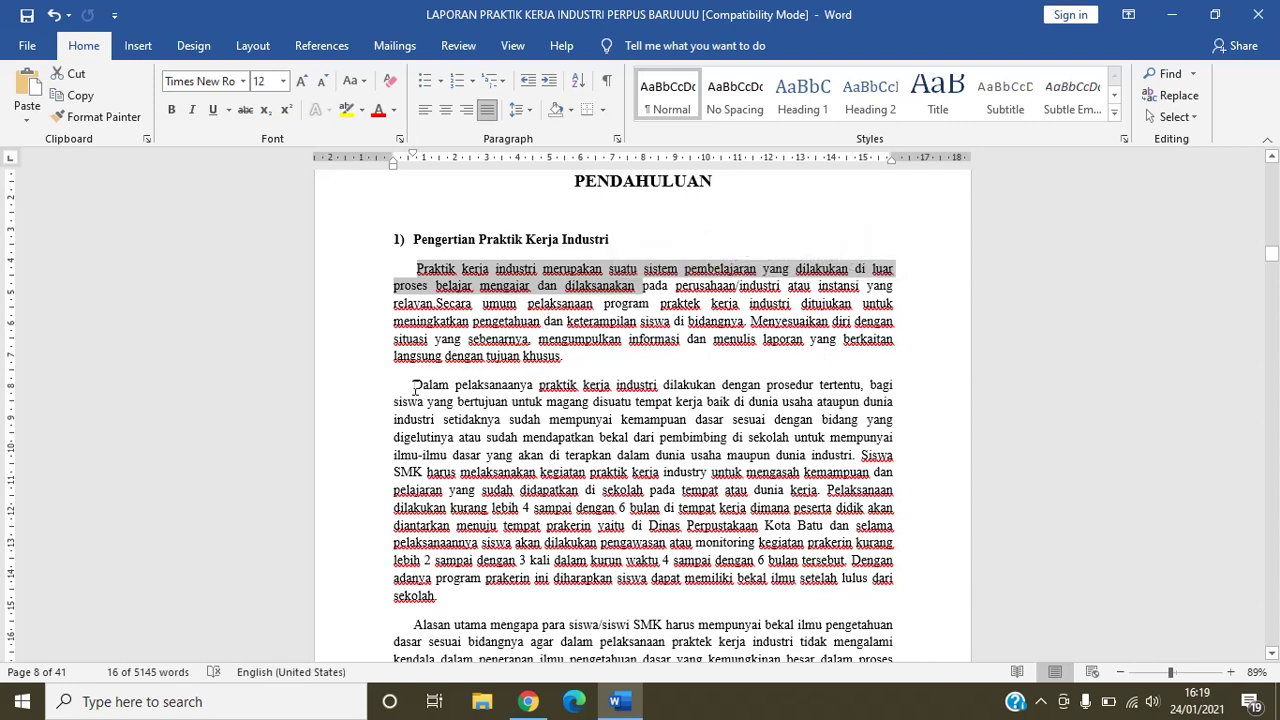
pyautogui.moveTo(414, 388); pyautogui.dragTo(655, 510)
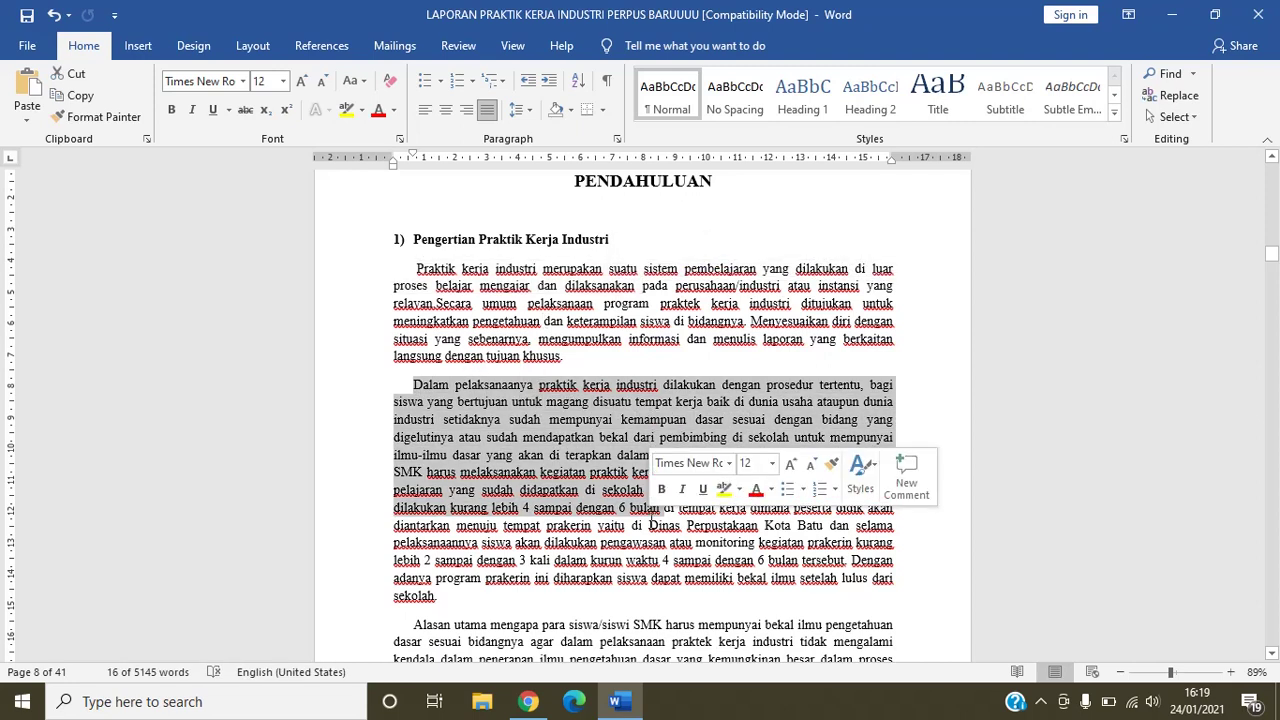
pyautogui.click(437, 582)
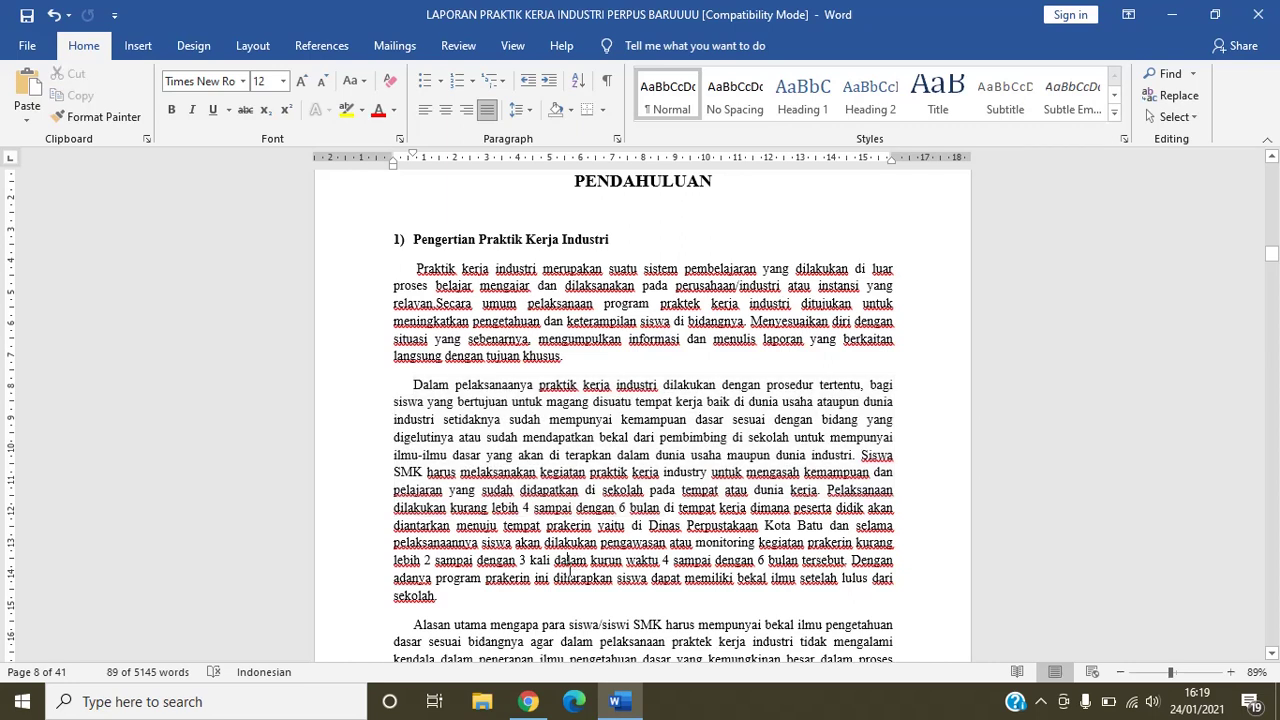
pyautogui.click(440, 597)
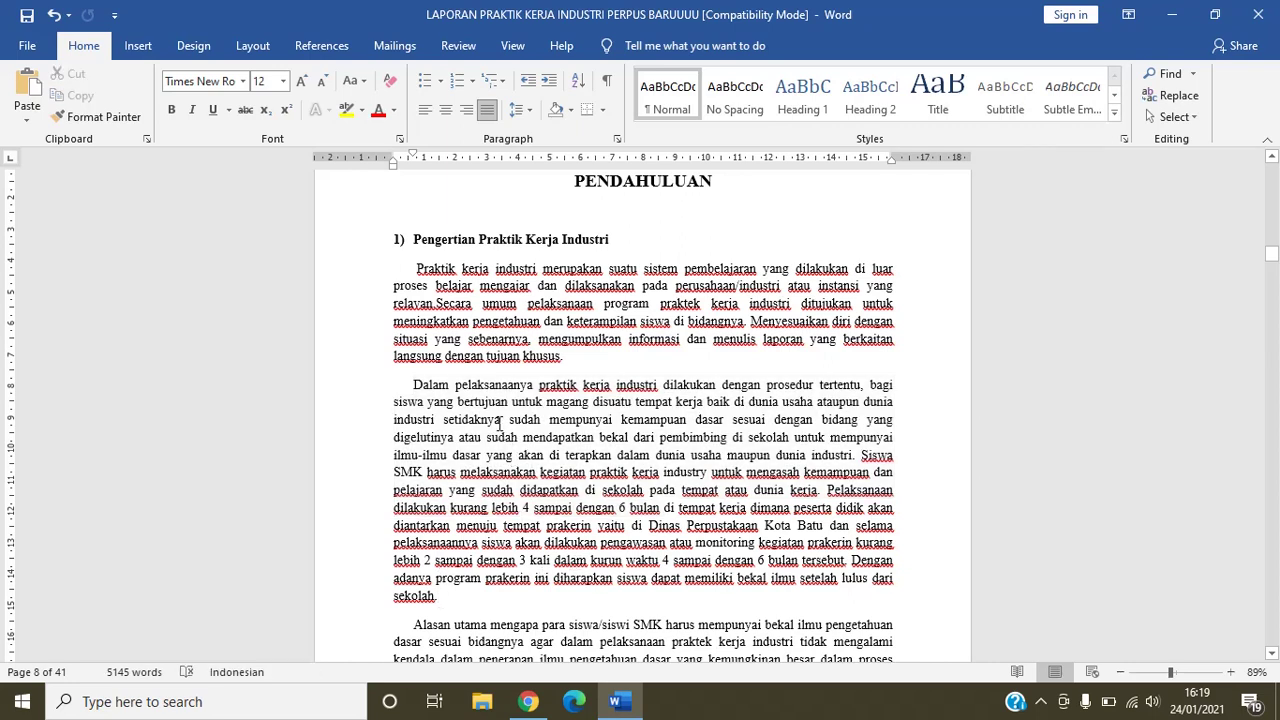
# Step: Examine the section's third and fourth paragraphs, from "Alasan utama" to the end of the chapter's first page
pyautogui.scroll(-3, 500, 421)
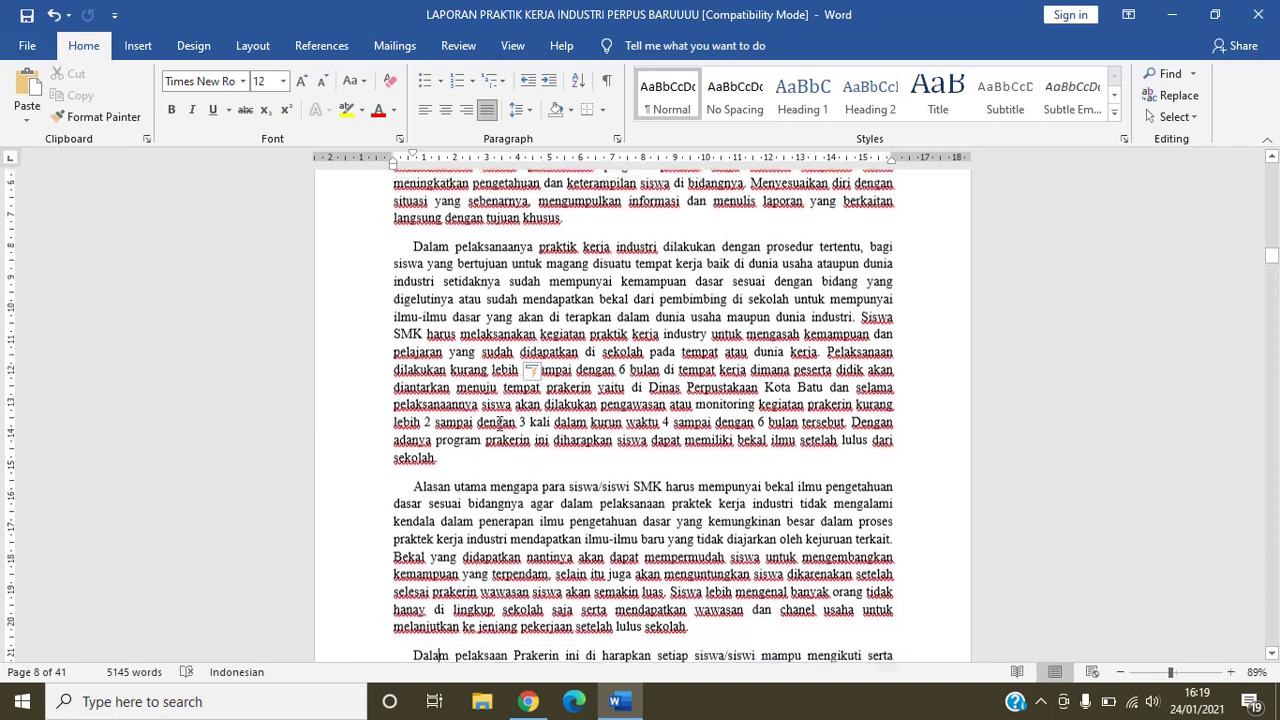
pyautogui.scroll(-2, 500, 421)
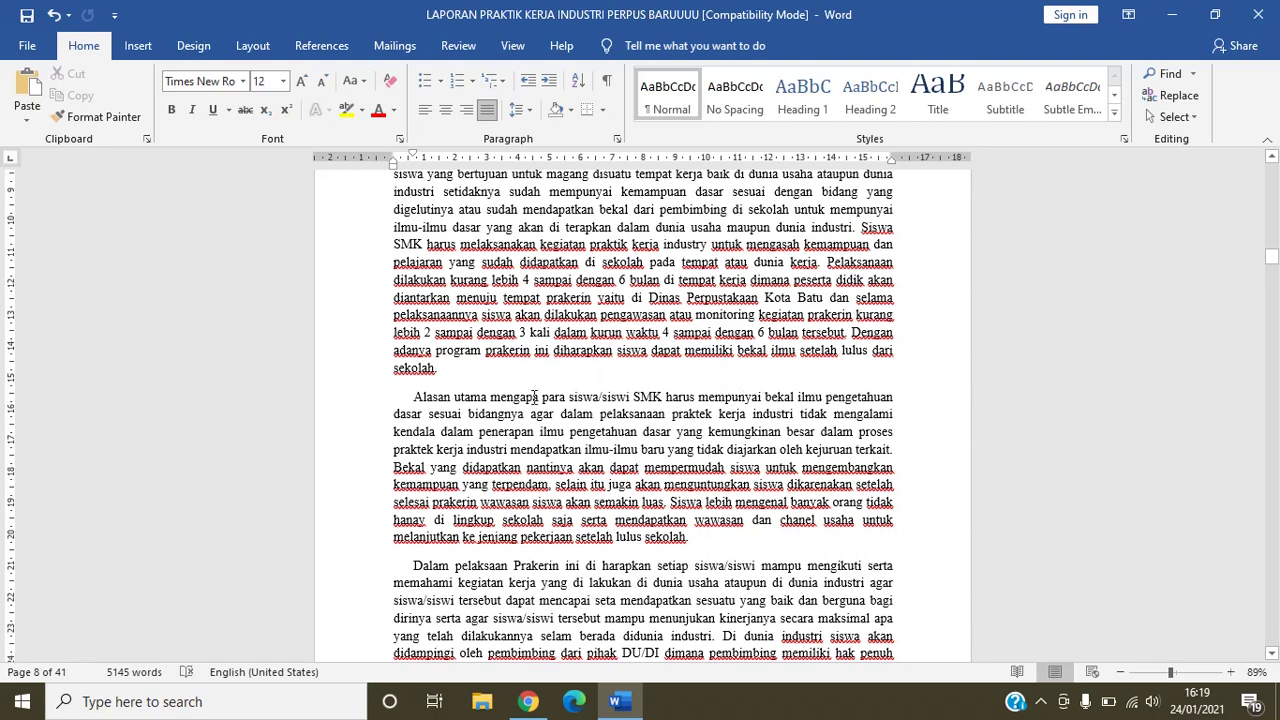
pyautogui.scroll(-4, 584, 495)
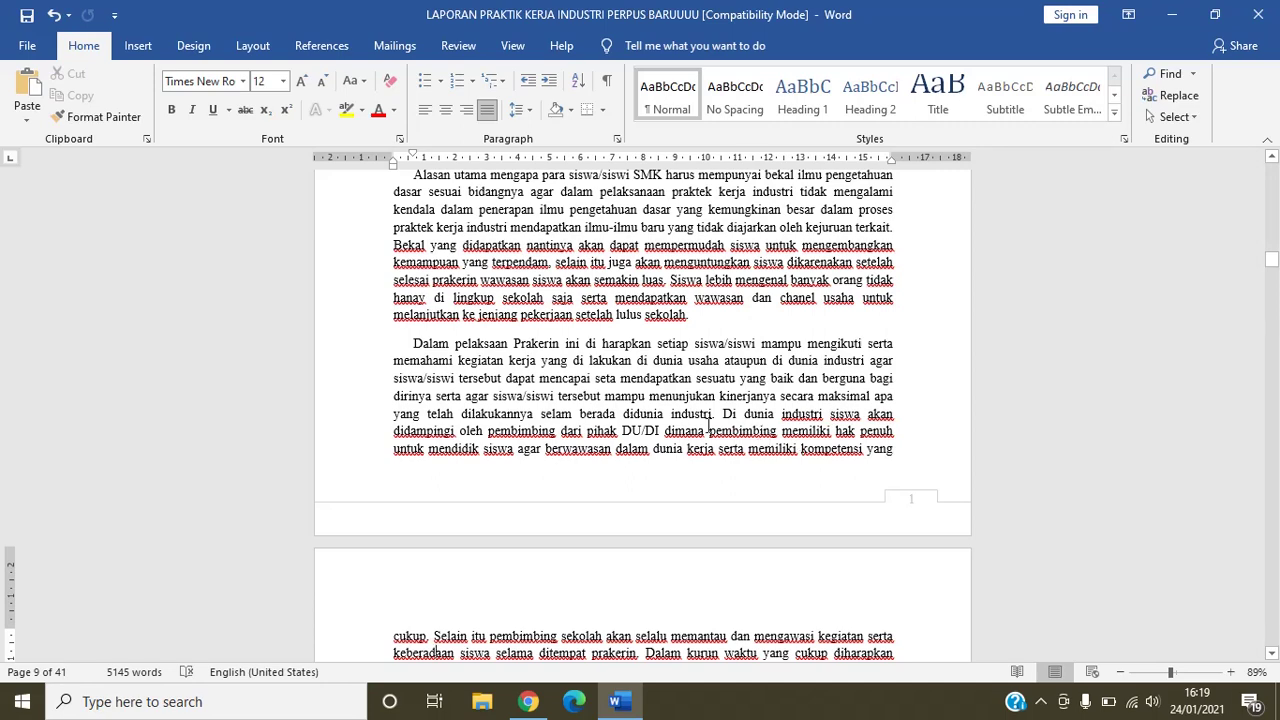
pyautogui.scroll(-1, 711, 651)
pyautogui.scroll(-2, 709, 430)
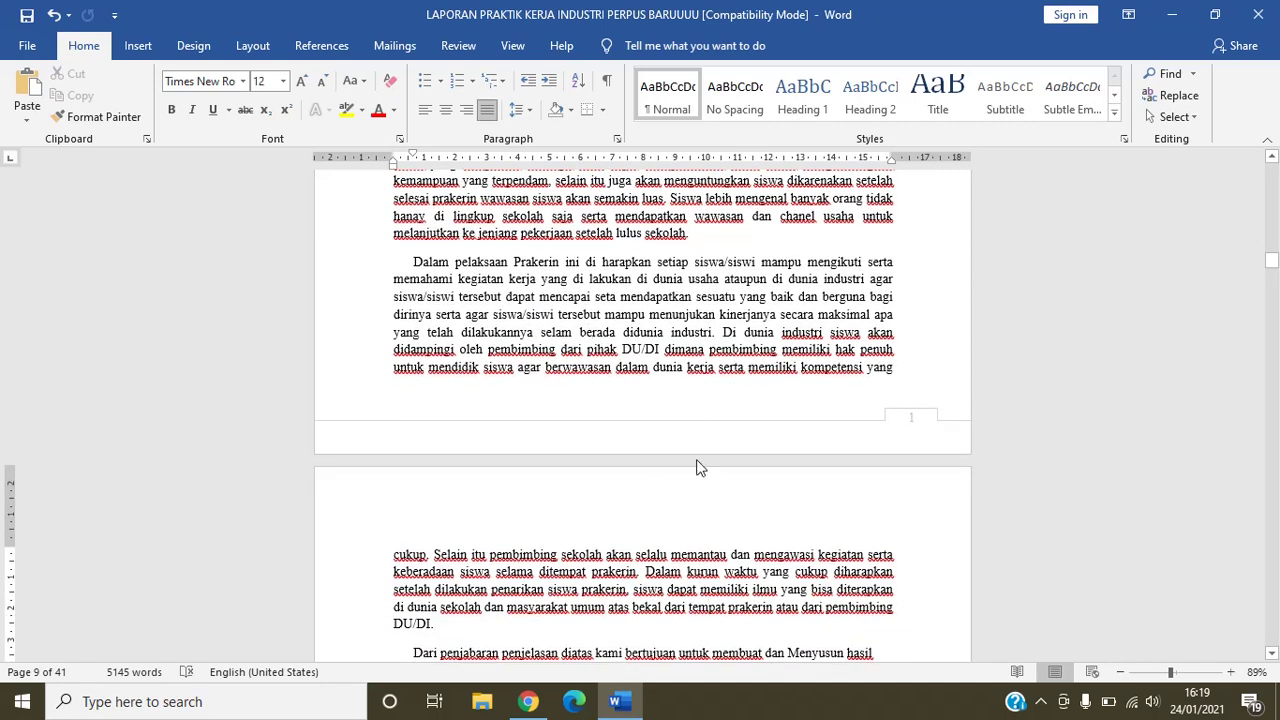
# Step: Examine the section's closing paragraph with the bold report title and the start of the Rumusan Masalah list
pyautogui.press('Down')
pyautogui.press('Down')
pyautogui.press('Down')
pyautogui.press('Down')
pyautogui.press('Down')
pyautogui.press('Down')
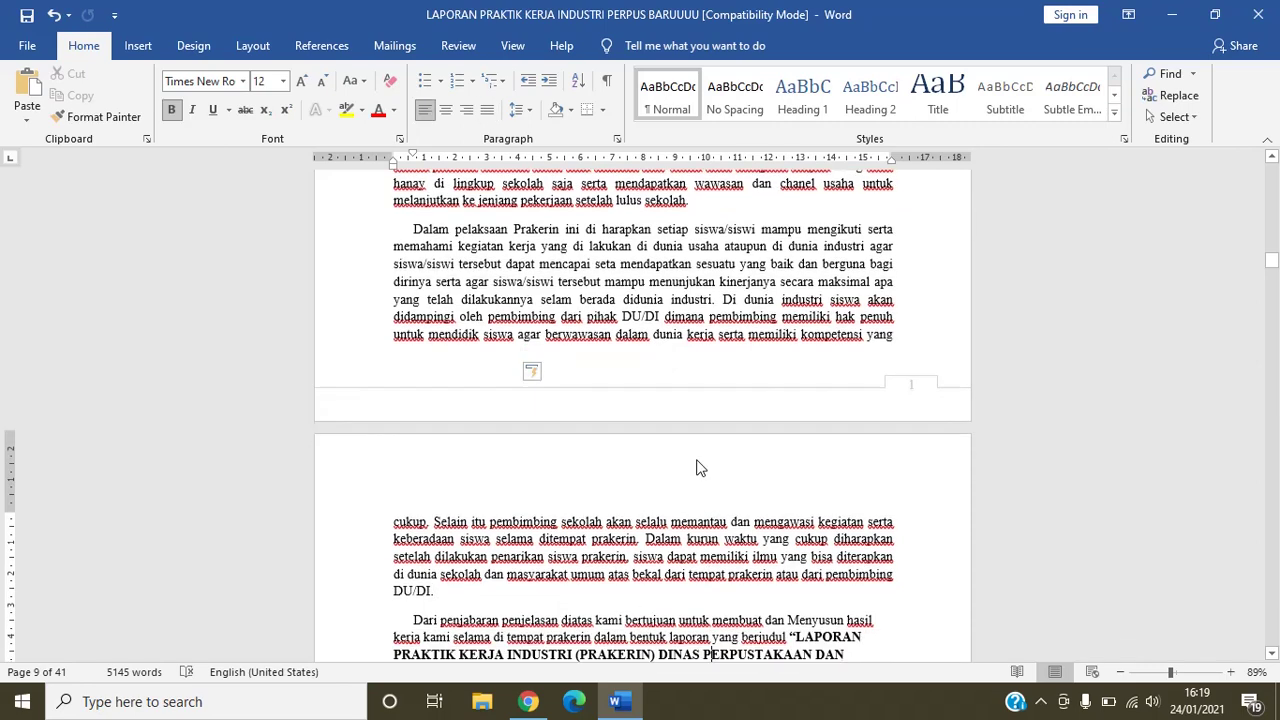
pyautogui.press('Down')
pyautogui.press('Down')
pyautogui.press('Down')
pyautogui.press('Down')
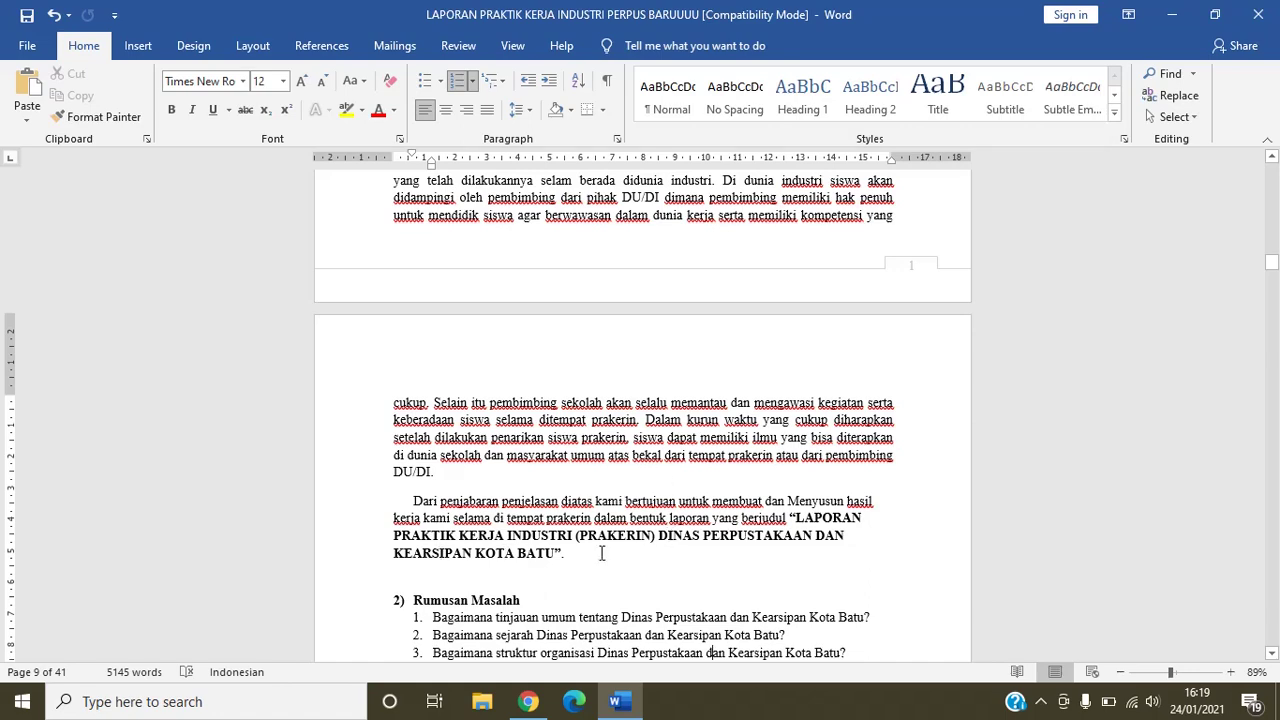
# Step: Return to the first paragraph of the Pengertian Praktik Kerja Industri section
pyautogui.press('Up')
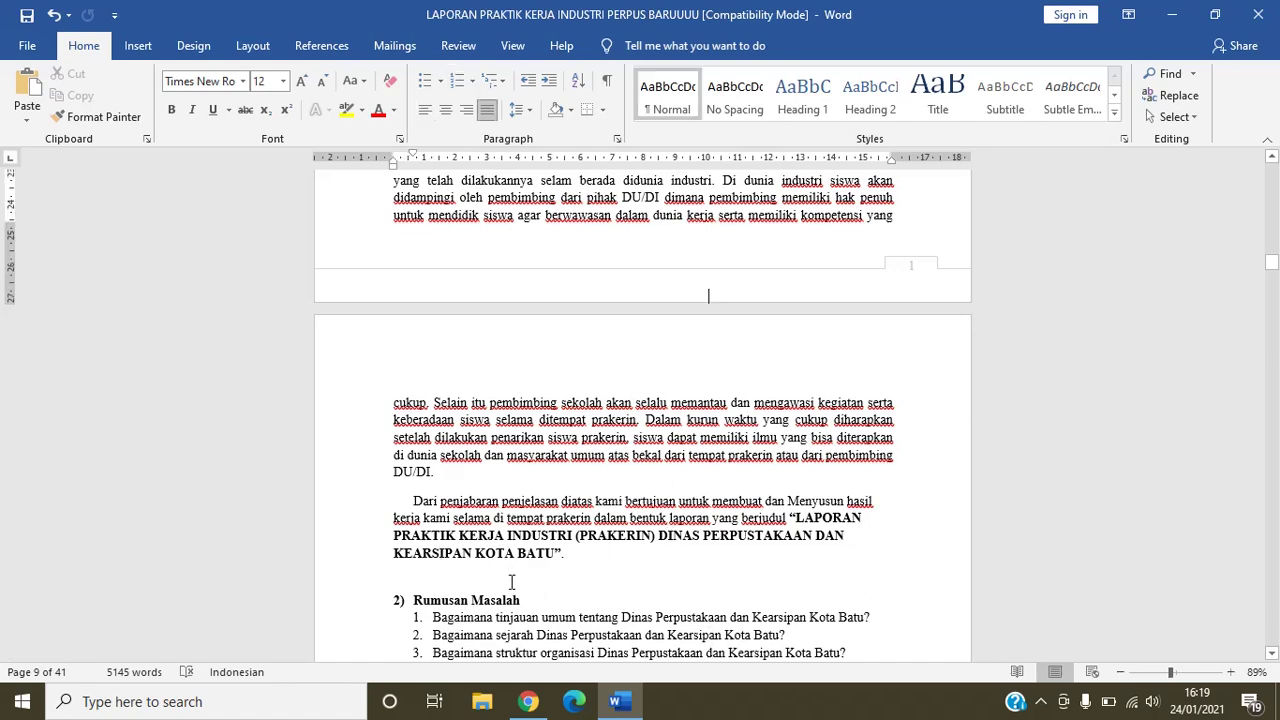
pyautogui.press('Up')
pyautogui.press('Up')
pyautogui.press('Up')
pyautogui.press('Up')
pyautogui.press('Up')
pyautogui.press('Up')
pyautogui.press('Up')
pyautogui.press('Up')
pyautogui.press('Up')
pyautogui.press('Up')
pyautogui.press('Up')
pyautogui.press('Up')
pyautogui.press('Up')
pyautogui.press('Up')
pyautogui.press('Up')
pyautogui.press('Up')
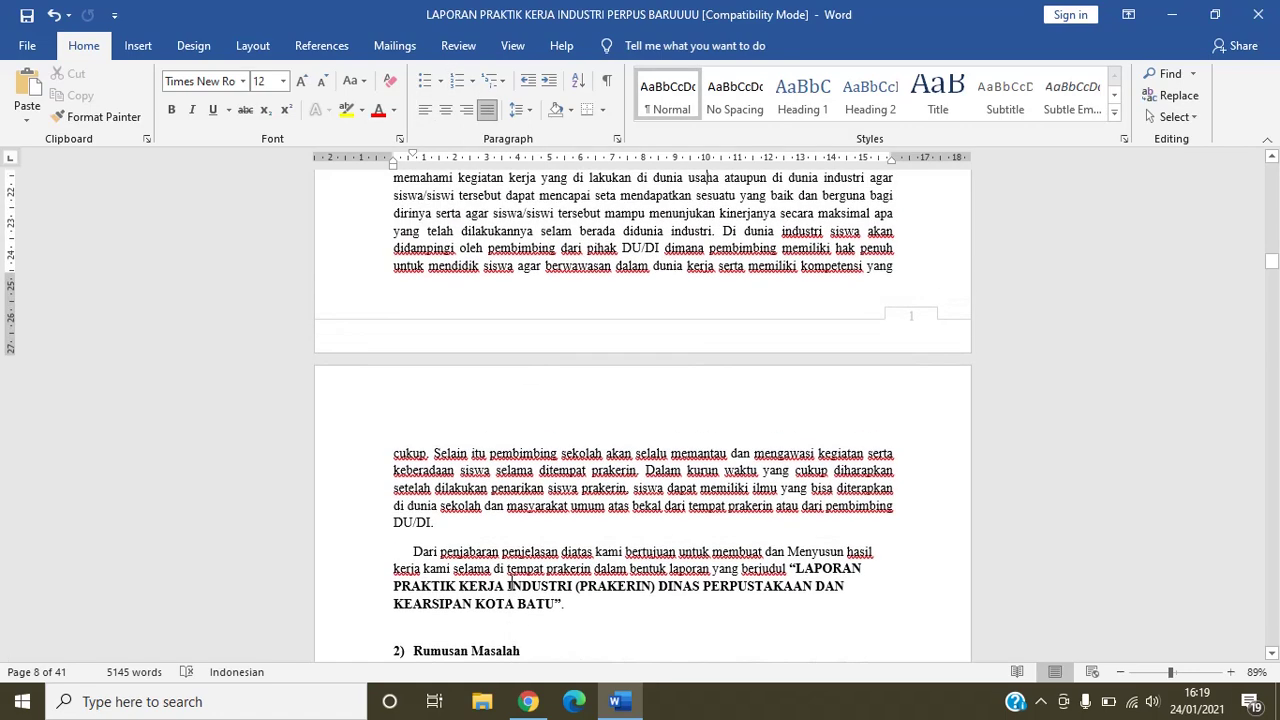
pyautogui.press('Up')
pyautogui.press('Up')
pyautogui.press('Up')
pyautogui.press('Up')
pyautogui.press('Up')
pyautogui.press('Up')
pyautogui.press('Up')
pyautogui.press('Up')
pyautogui.press('Up')
pyautogui.press('Up')
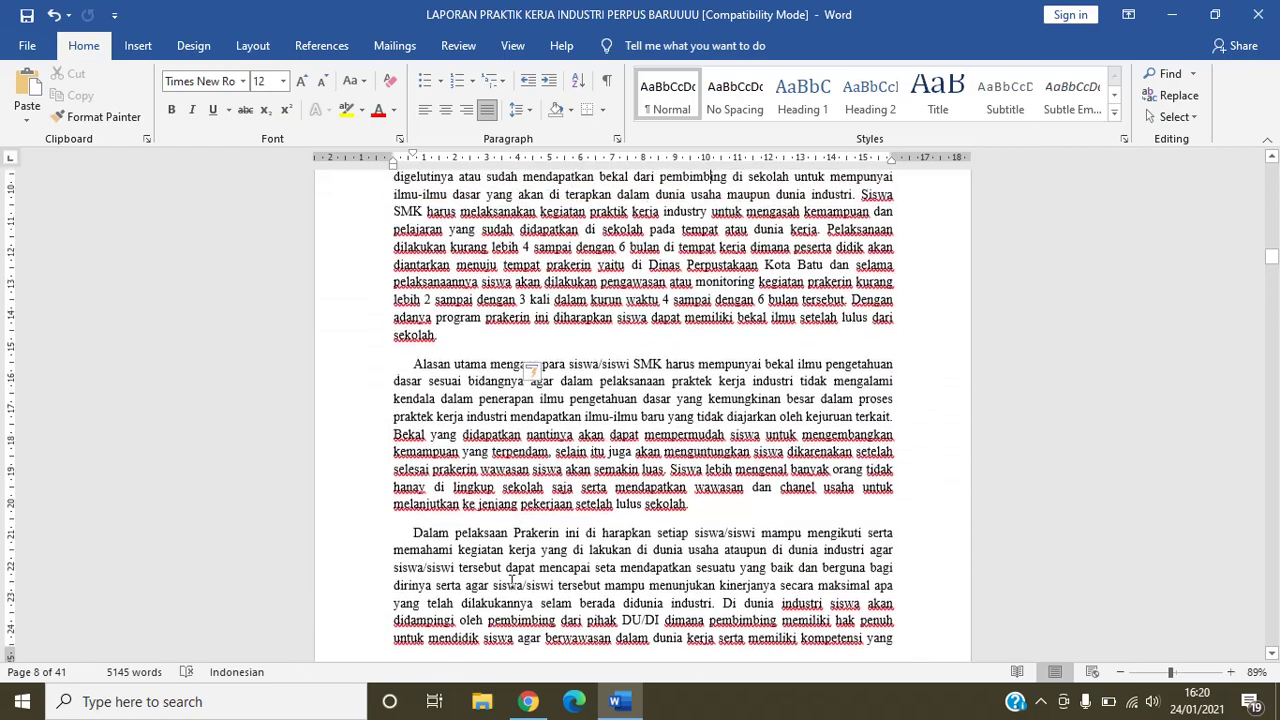
pyautogui.press('Up')
pyautogui.press('Up')
pyautogui.press('Up')
pyautogui.press('Up')
pyautogui.press('Up')
pyautogui.press('Up')
pyautogui.press('Up')
pyautogui.press('Up')
pyautogui.press('Up')
pyautogui.press('Up')
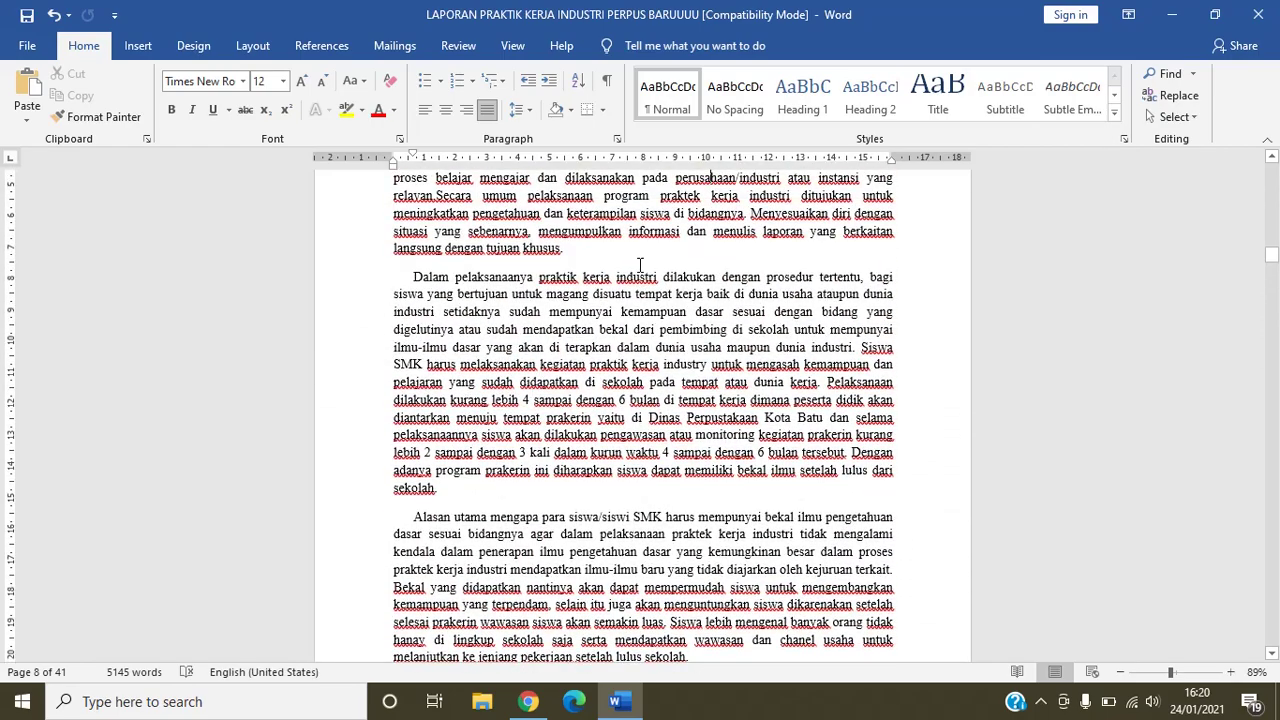
pyautogui.press('Up')
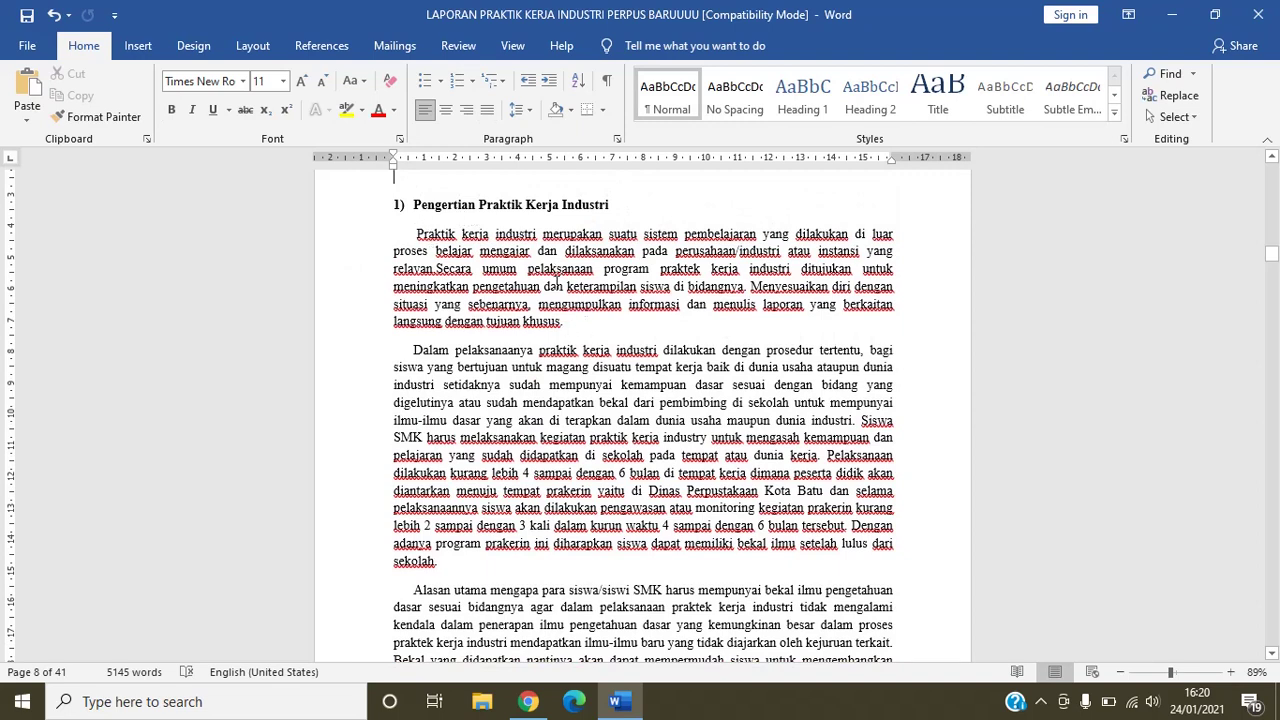
# Step: Add a parenthetical citation with the author's name and the year 2019 after the first paragraph's last sentence, without a page number
pyautogui.click(572, 325)
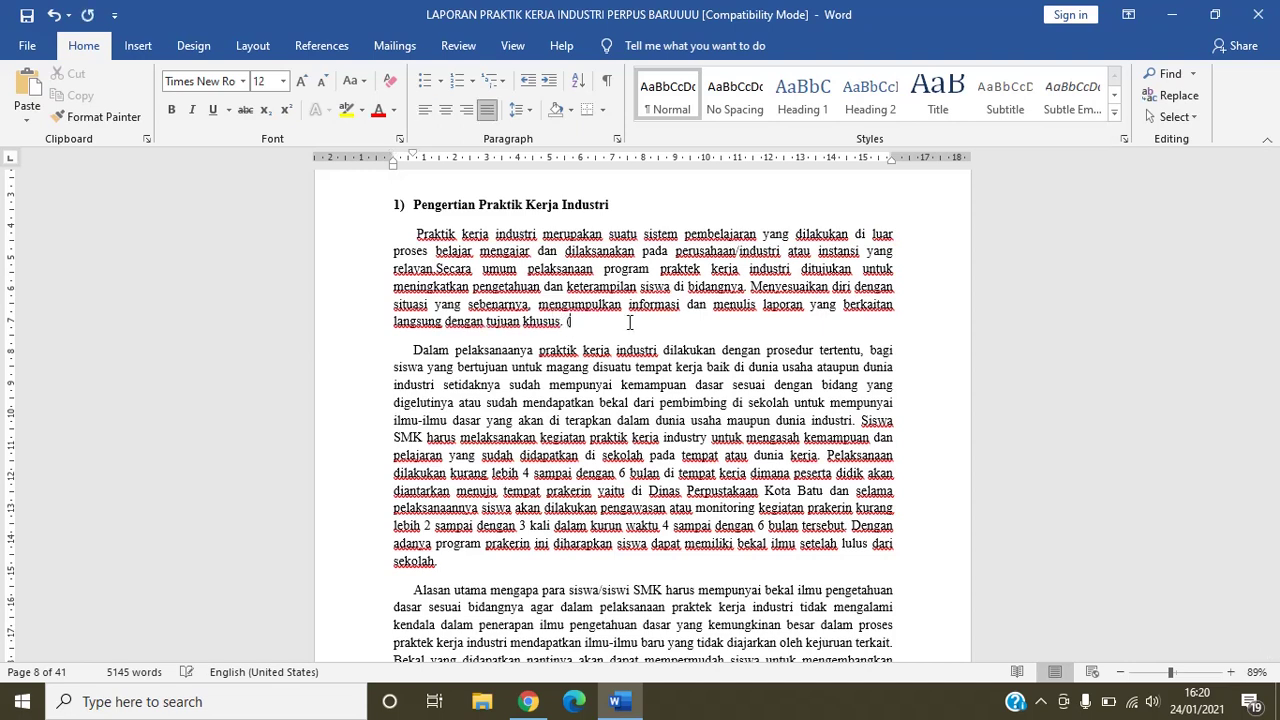
pyautogui.write('(Andi')
pyautogui.write(', 20, 202')
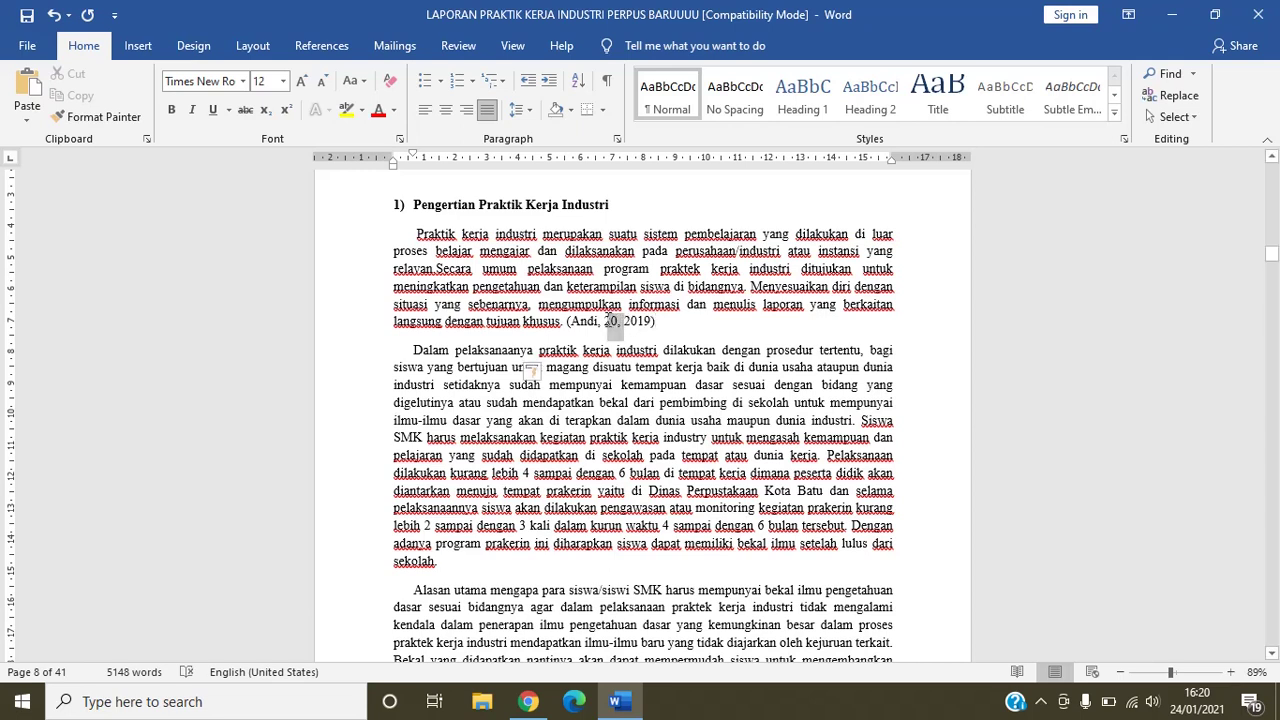
pyautogui.press('Delete')
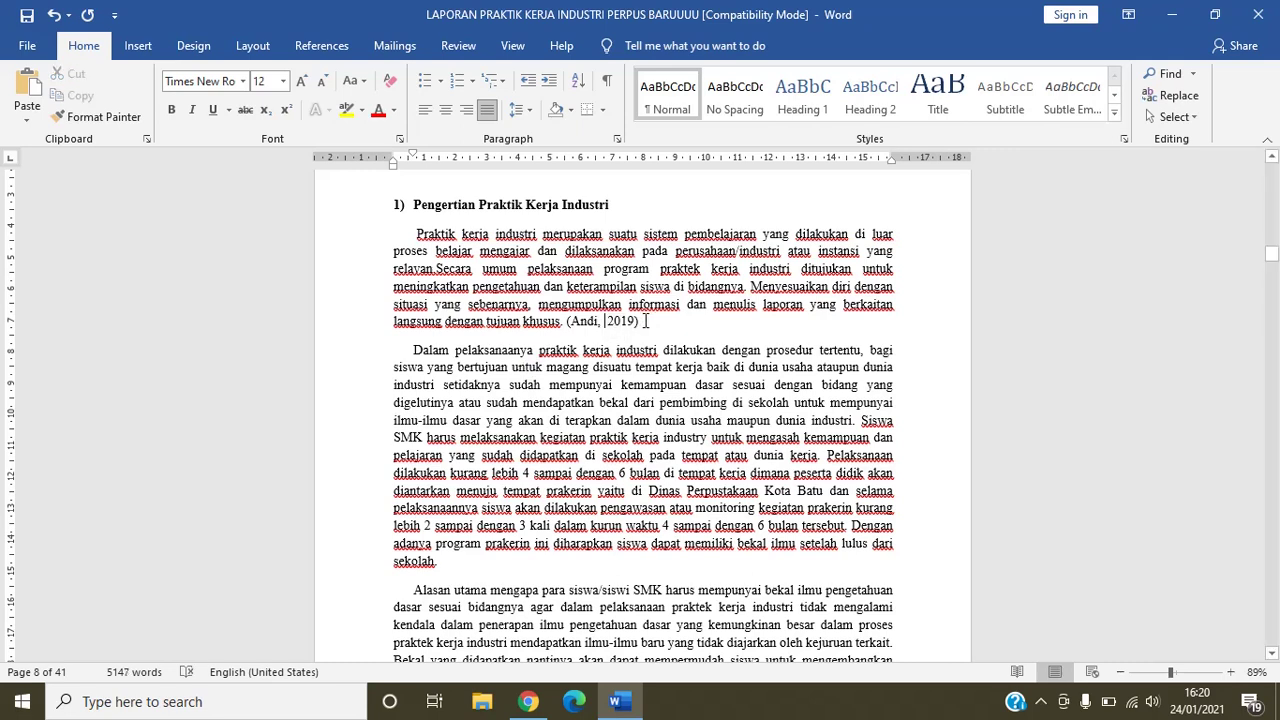
pyautogui.press('BackSpace')
# Step: Move on through the rest of the section to the Rumusan Masalah heading and view its numbered questions
pyautogui.scroll(-10, 744, 400)
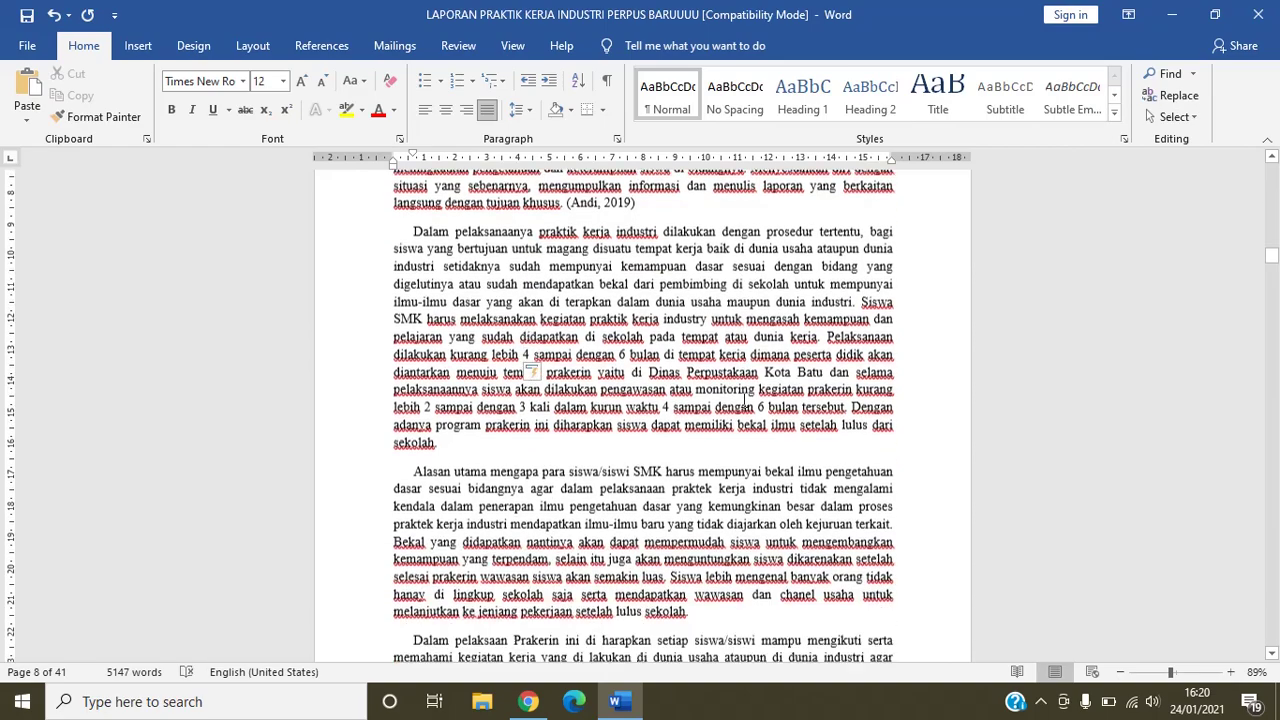
pyautogui.press('Down')
pyautogui.press('Down')
pyautogui.press('Down')
pyautogui.press('Down')
pyautogui.press('Down')
pyautogui.press('Down')
pyautogui.press('Down')
pyautogui.press('Down')
pyautogui.press('Down')
pyautogui.press('Down')
pyautogui.press('Down')
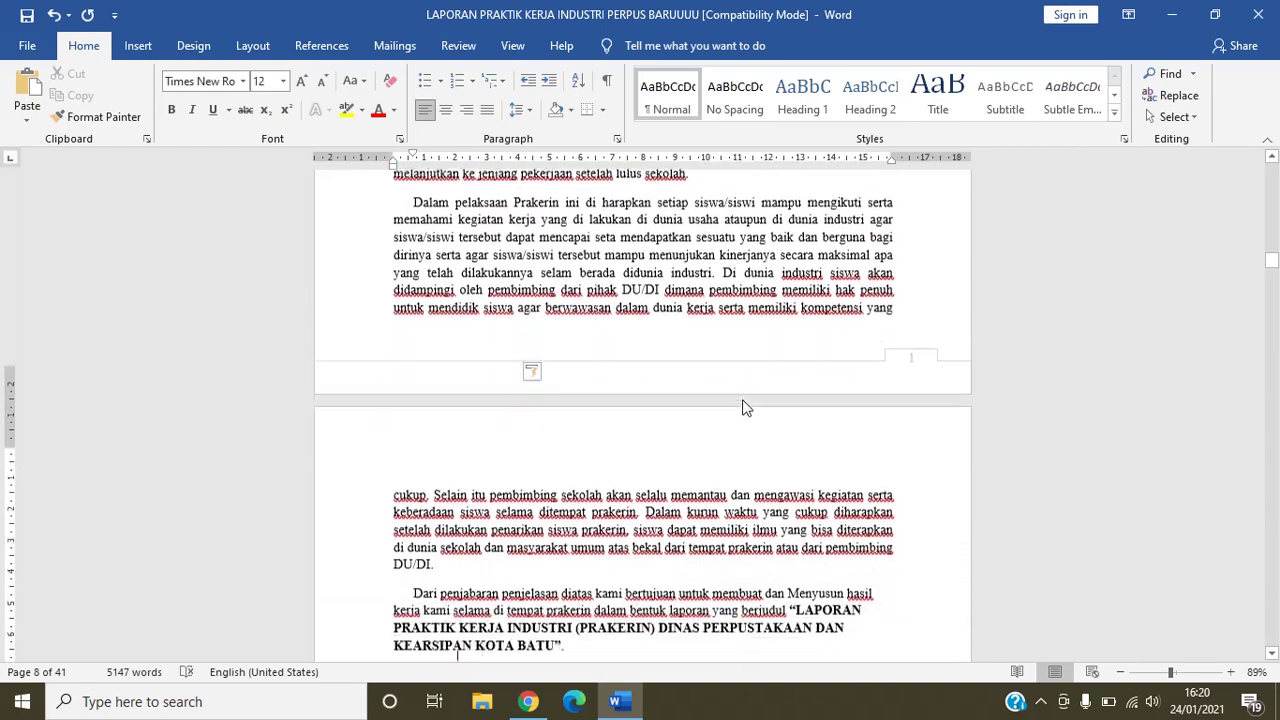
pyautogui.scroll(-3, 744, 400)
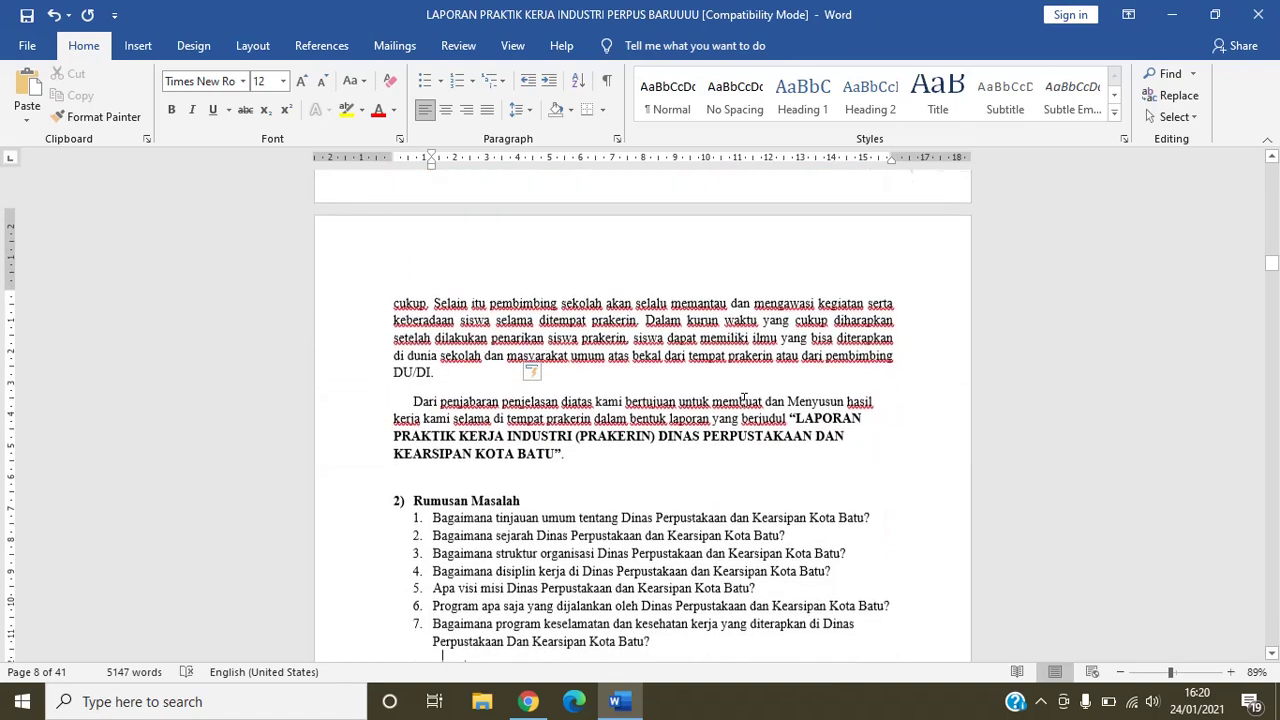
# Step: Move past the Rumusan Masalah questions and view the Tujuan Praktik Kerja Industri section with its numbered objectives
pyautogui.press('Down')
pyautogui.press('Down')
pyautogui.press('Down')
pyautogui.press('Down')
pyautogui.press('Down')
pyautogui.press('Down')
pyautogui.press('Down')
pyautogui.press('Down')
pyautogui.press('Down')
pyautogui.press('Down')
pyautogui.press('Down')
pyautogui.press('Down')
pyautogui.press('Down')
pyautogui.press('Down')
pyautogui.press('Down')
pyautogui.press('Down')
pyautogui.press('Down')
pyautogui.press('Down')
pyautogui.press('Down')
pyautogui.press('Down')
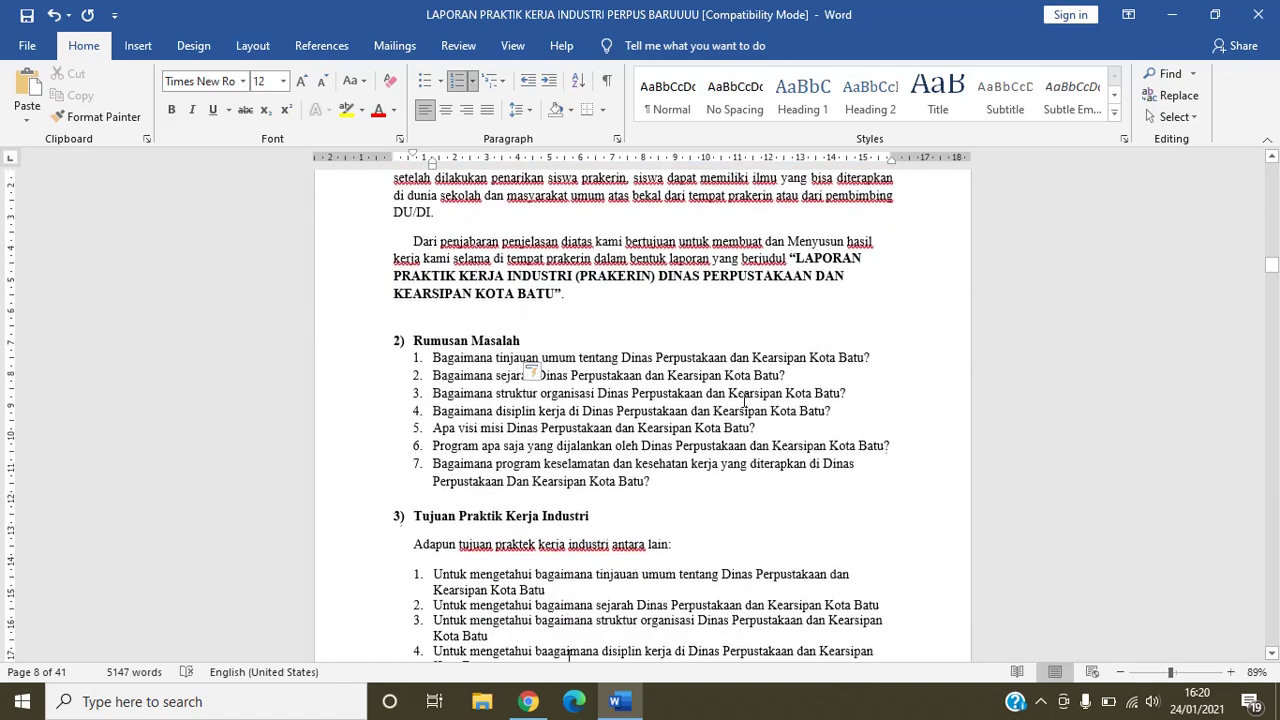
pyautogui.press('Down')
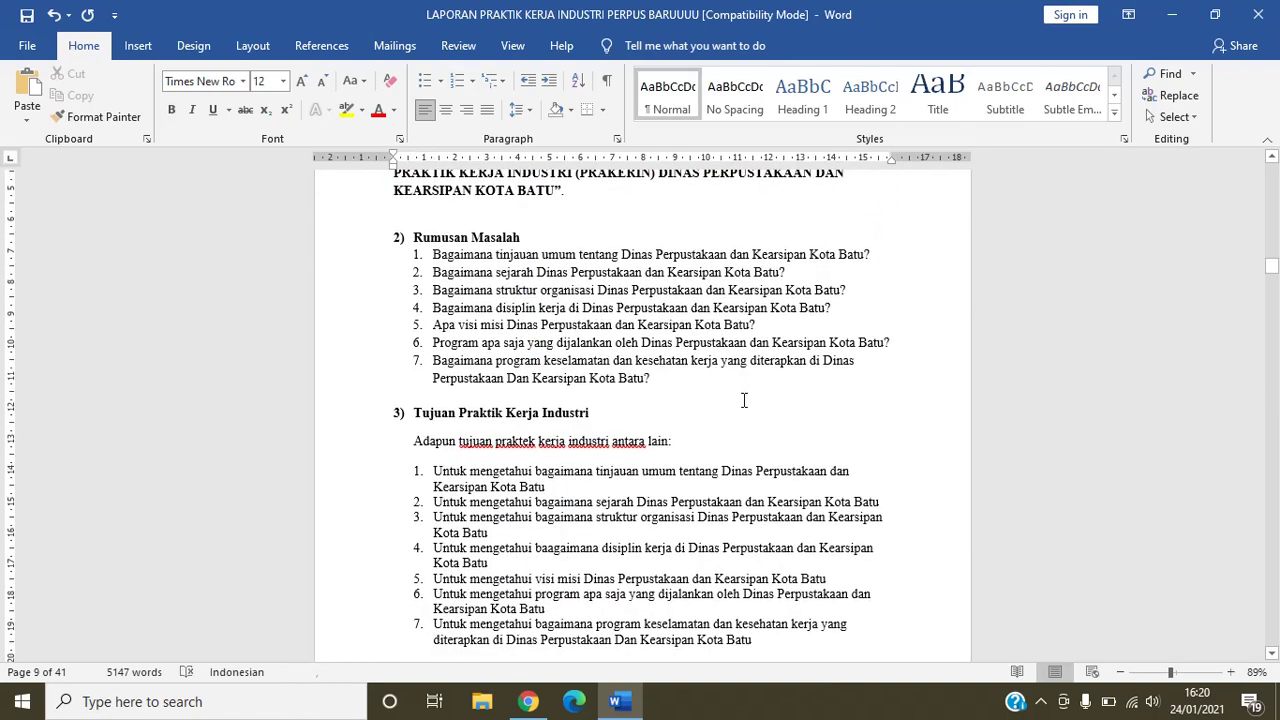
pyautogui.press('Up')
pyautogui.press('Up')
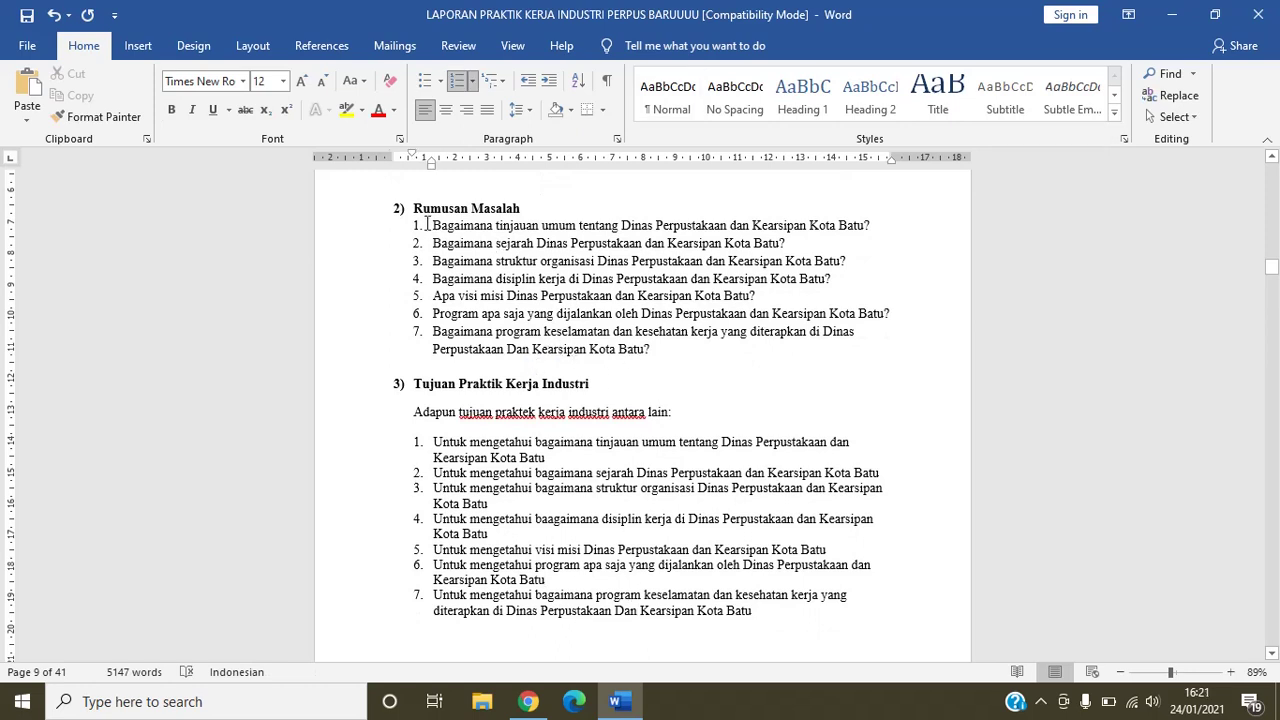
# Step: Highlight all seven Rumusan Masalah questions for comparison with the Tujuan objectives, then clear the selection in the objectives list
pyautogui.moveTo(432, 225); pyautogui.dragTo(652, 345)
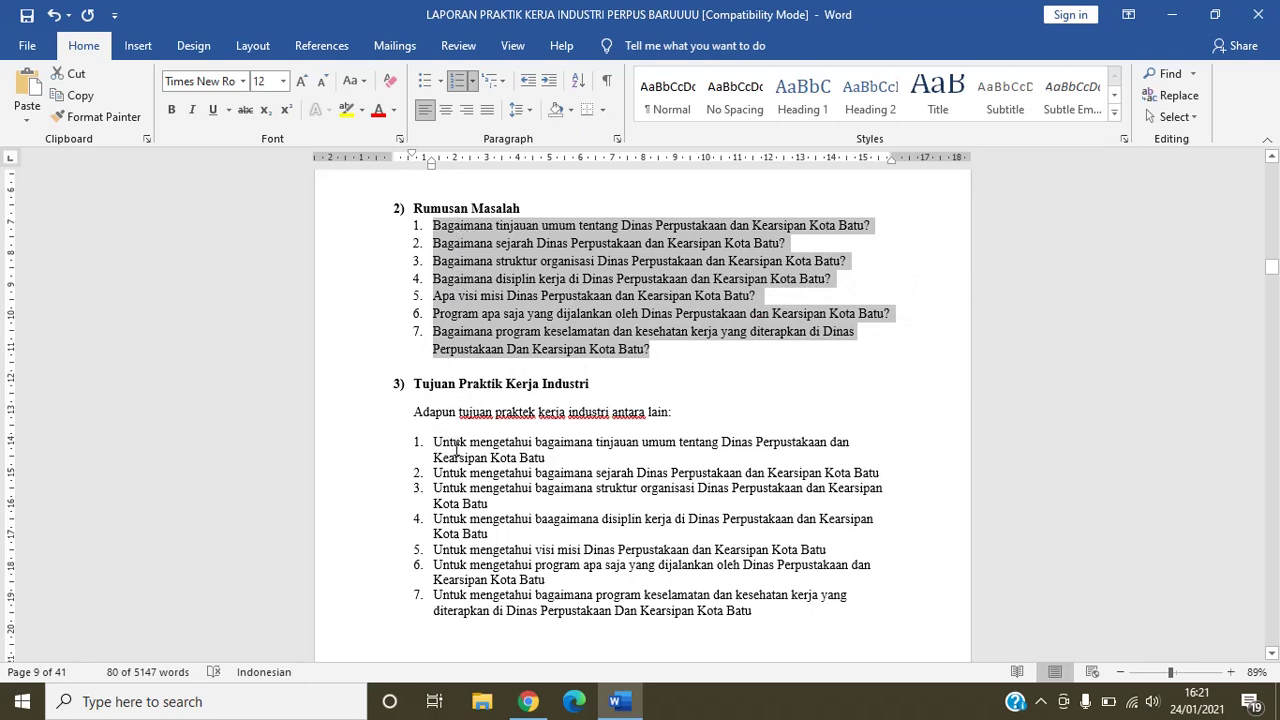
pyautogui.click(457, 447)
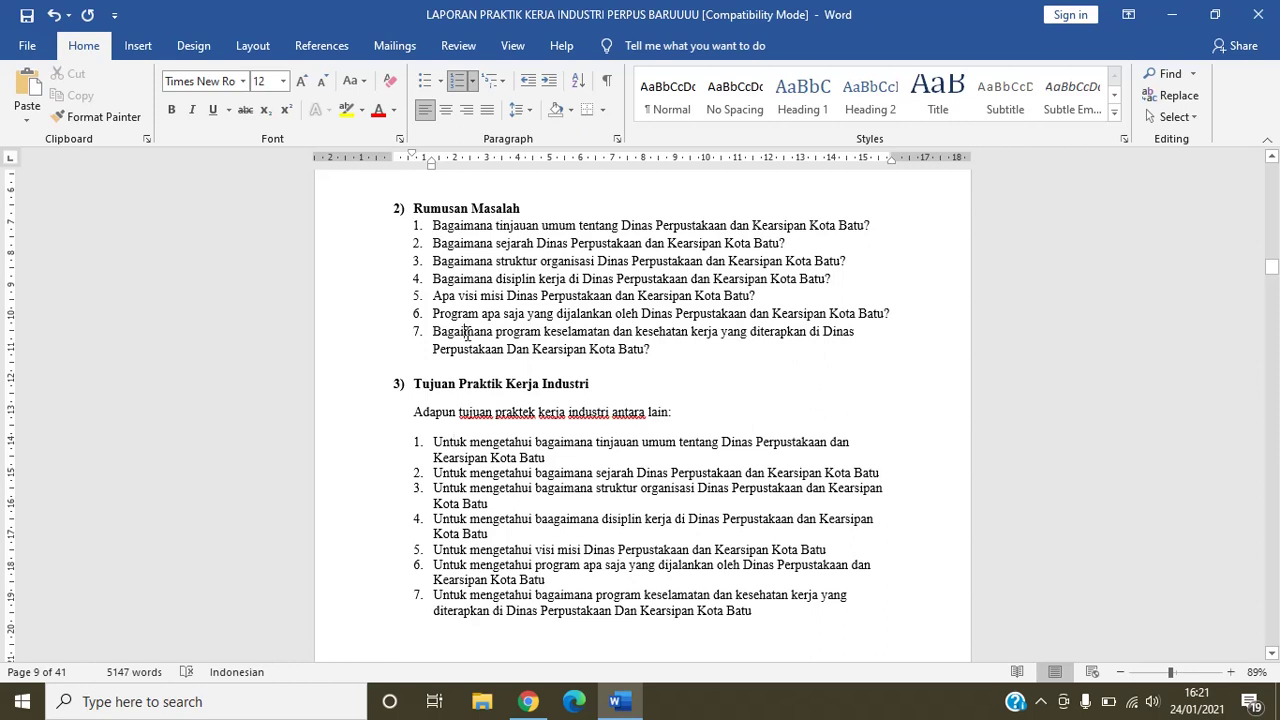
pyautogui.click(481, 458)
# Step: Examine the Manfaat Praktik Kerja di Industri section with its benefits for students, school and company
pyautogui.scroll(-8, 481, 462)
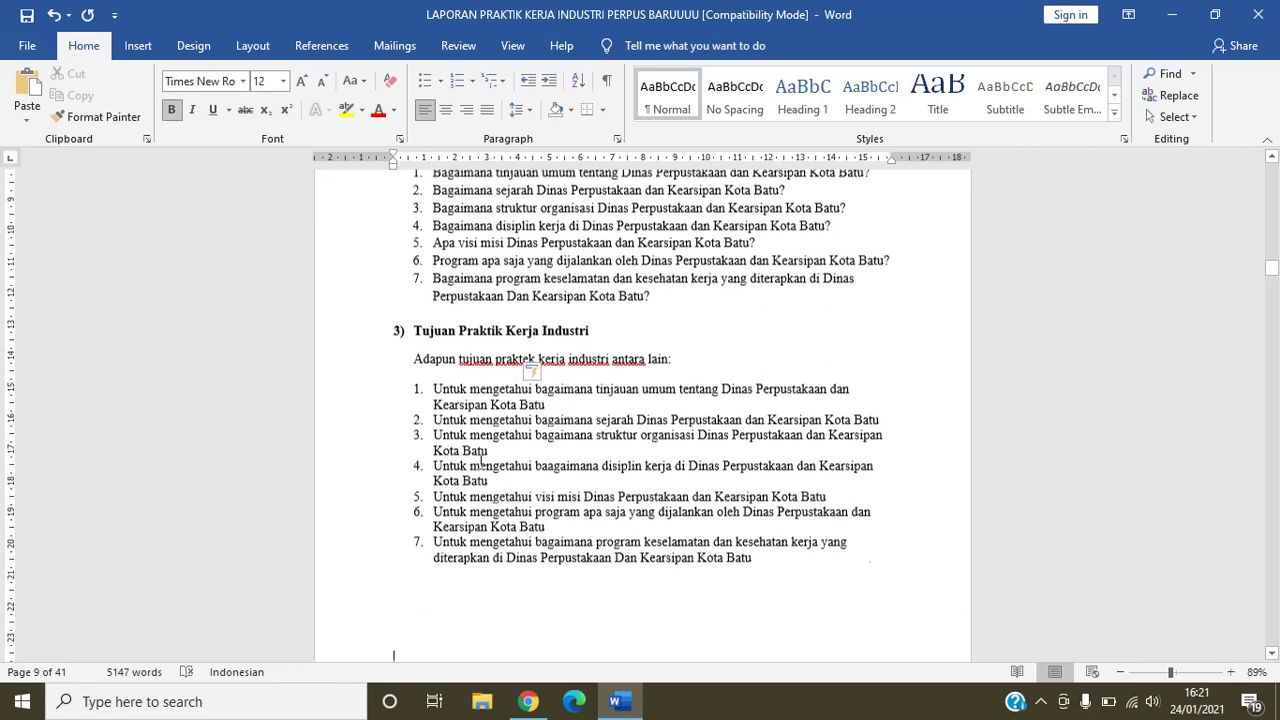
pyautogui.scroll(-4, 481, 468)
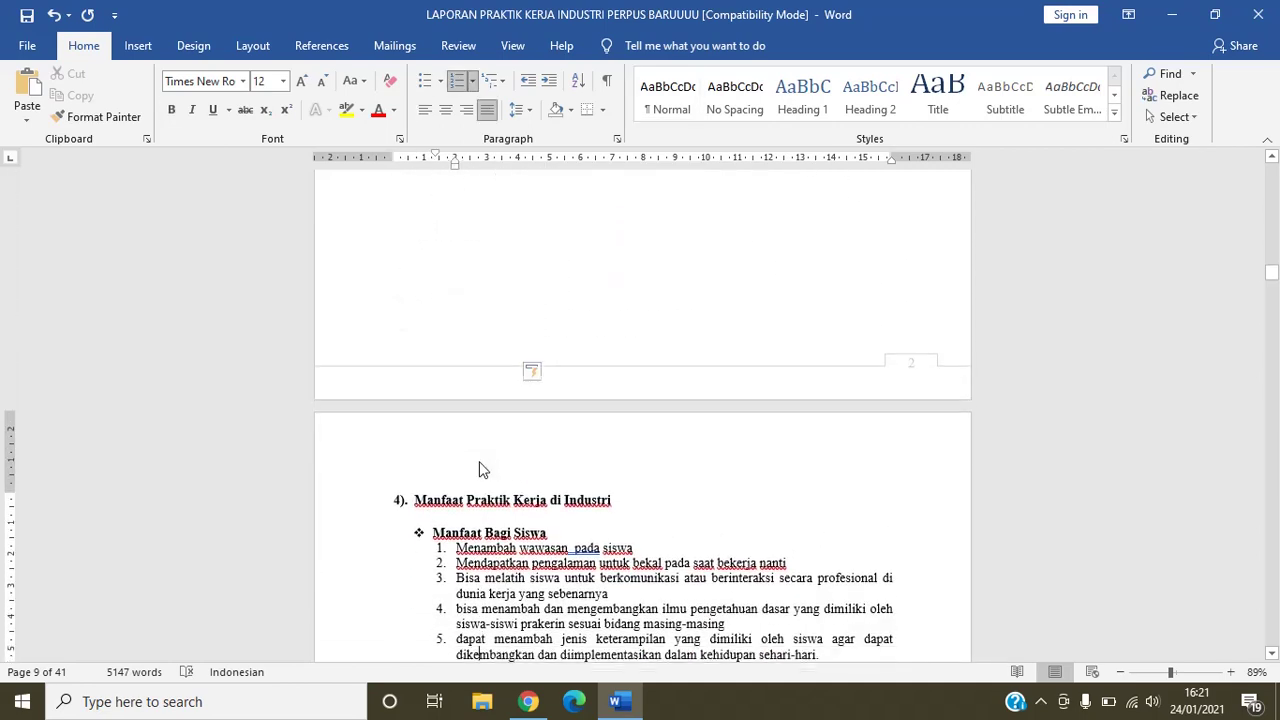
pyautogui.press('Down')
pyautogui.press('Down')
pyautogui.press('Down')
pyautogui.press('Down')
pyautogui.press('Down')
pyautogui.press('Down')
pyautogui.press('Down')
pyautogui.press('Down')
pyautogui.press('Down')
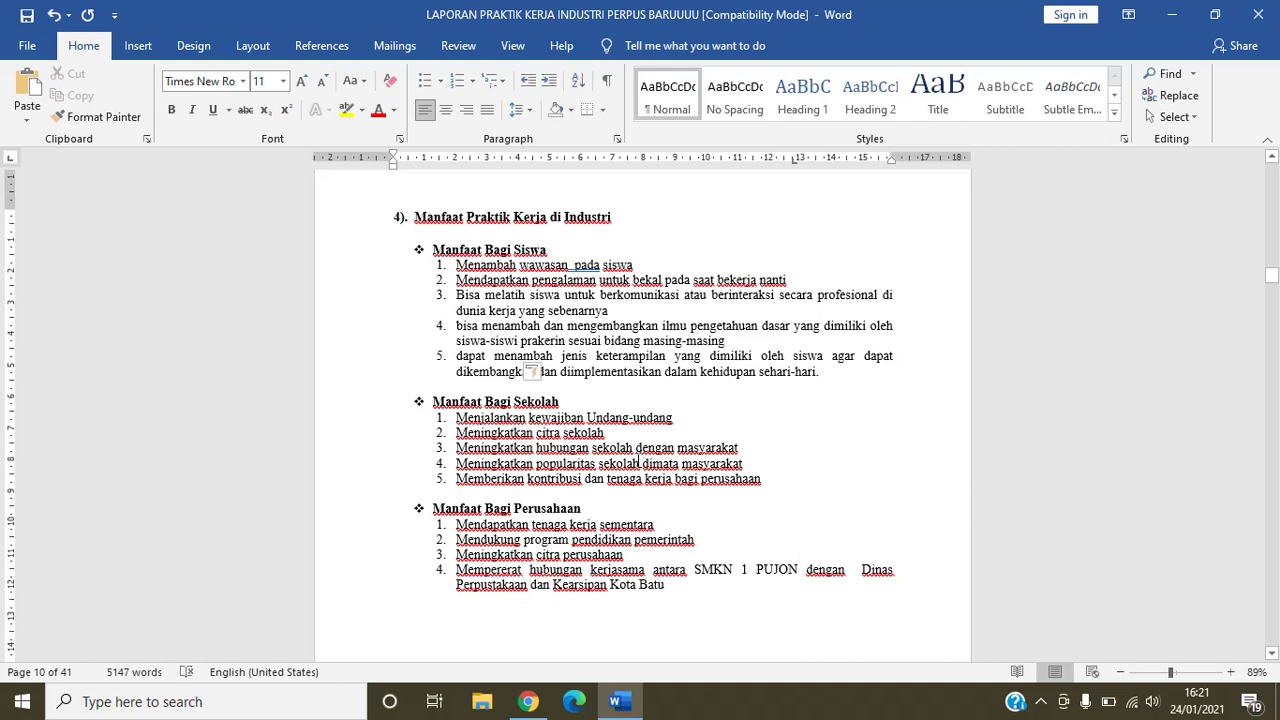
# Step: Continue past the end of BAB I to the BAB II Uraian Umum title
pyautogui.scroll(-2, 638, 461)
pyautogui.press('pagedown')
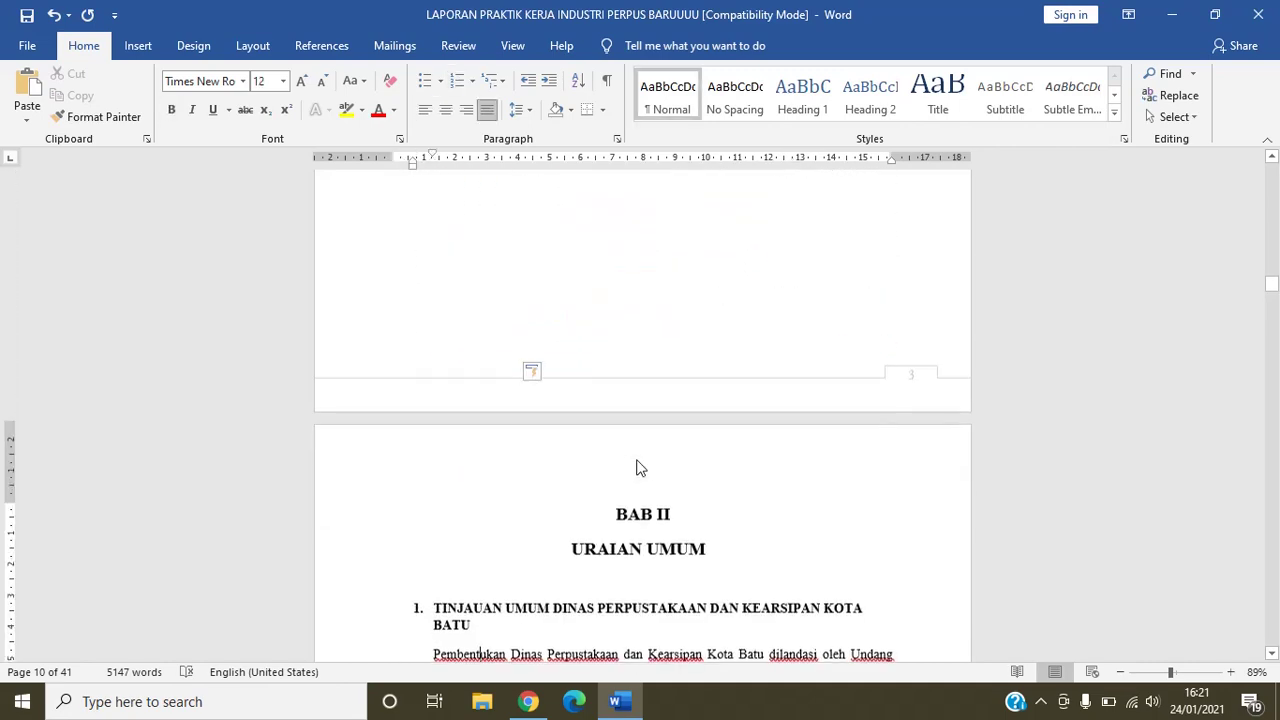
pyautogui.scroll(-2, 640, 468)
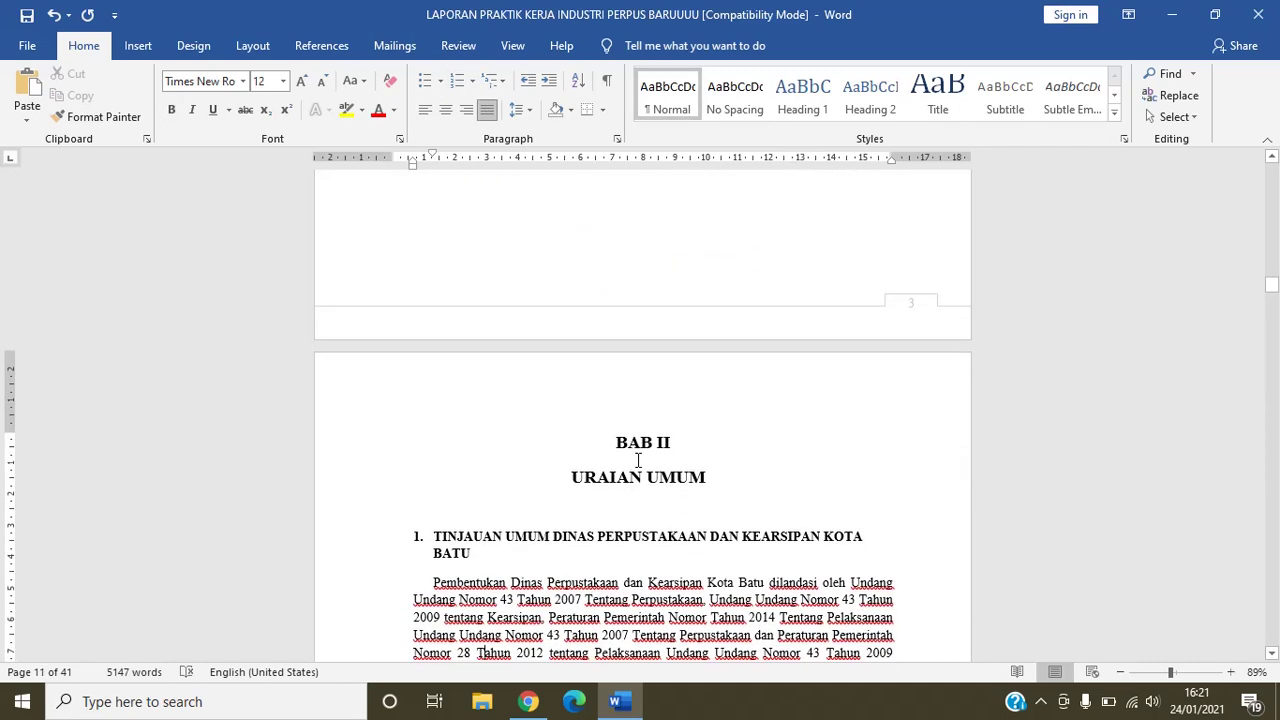
# Step: Go back to the Tujuan Praktik Kerja Industri objectives and review the Manfaat section again
pyautogui.press('pageup')
pyautogui.press('pageup')
pyautogui.press('pageup')
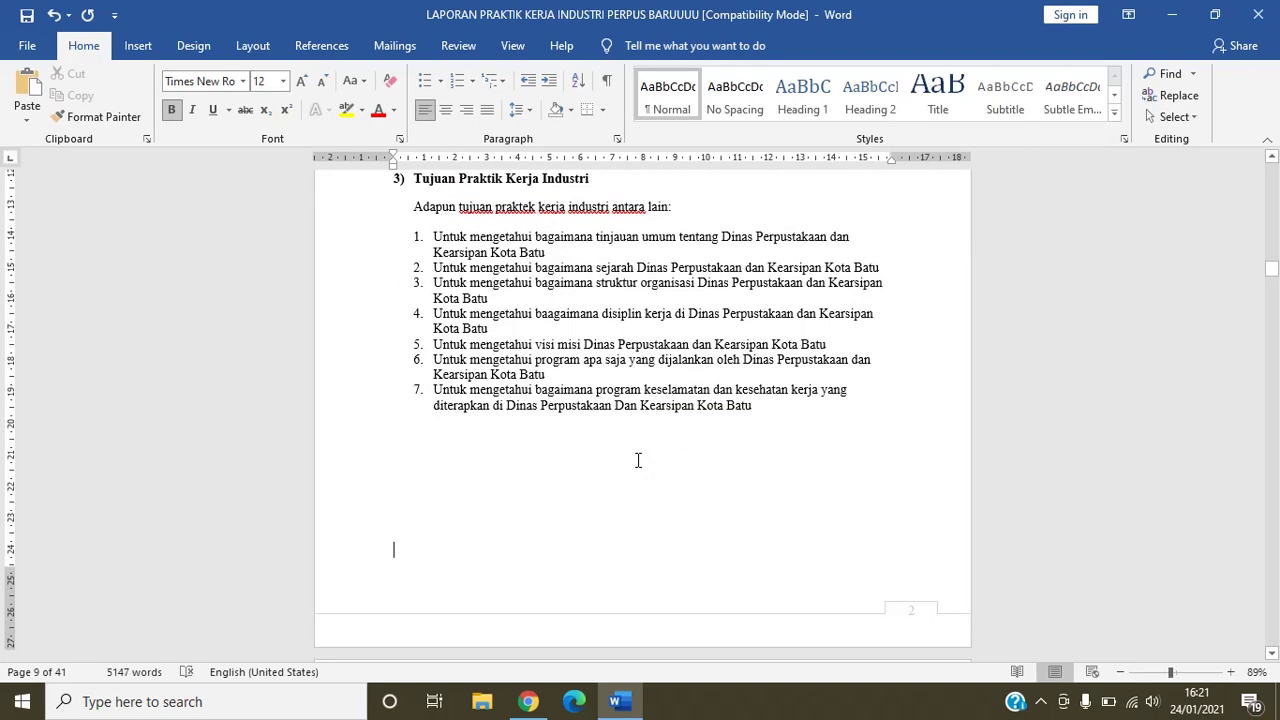
pyautogui.press('pageup')
pyautogui.press('pagedown')
pyautogui.press('pagedown')
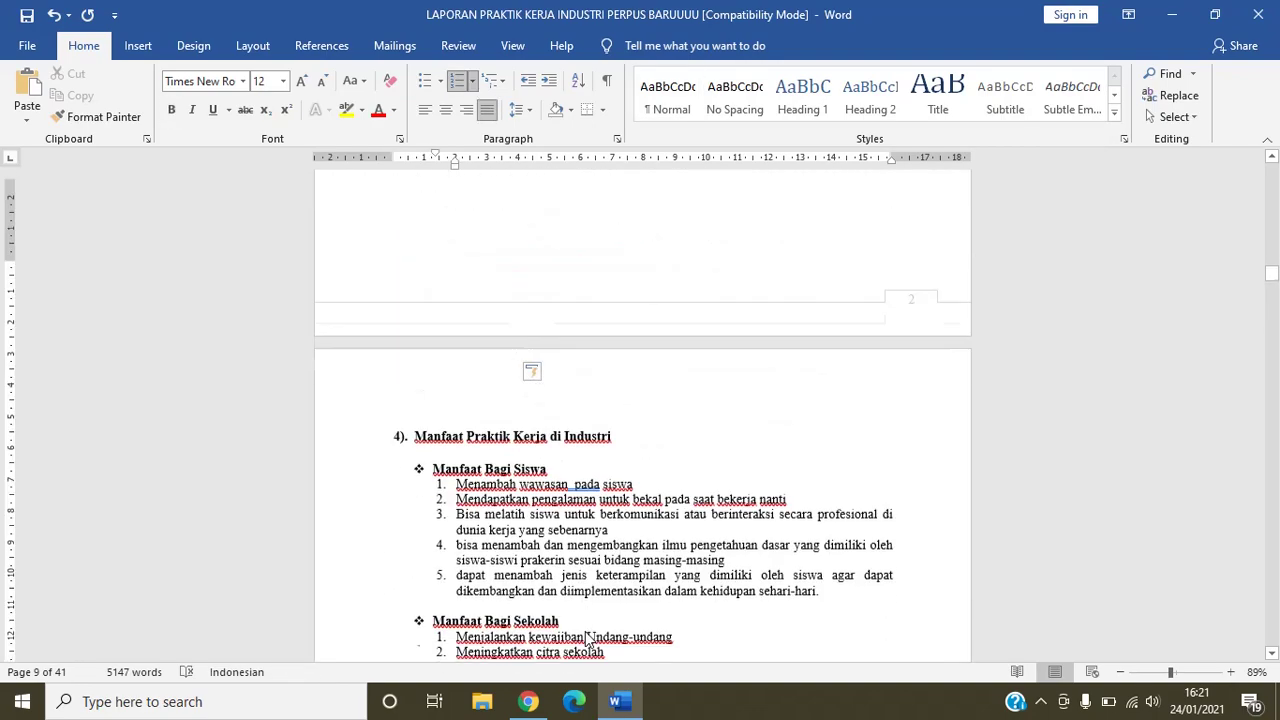
# Step: Return to BAB II Uraian Umum and place the cursor in its Tinjauan Umum heading
pyautogui.press('pagedown')
pyautogui.press('pagedown')
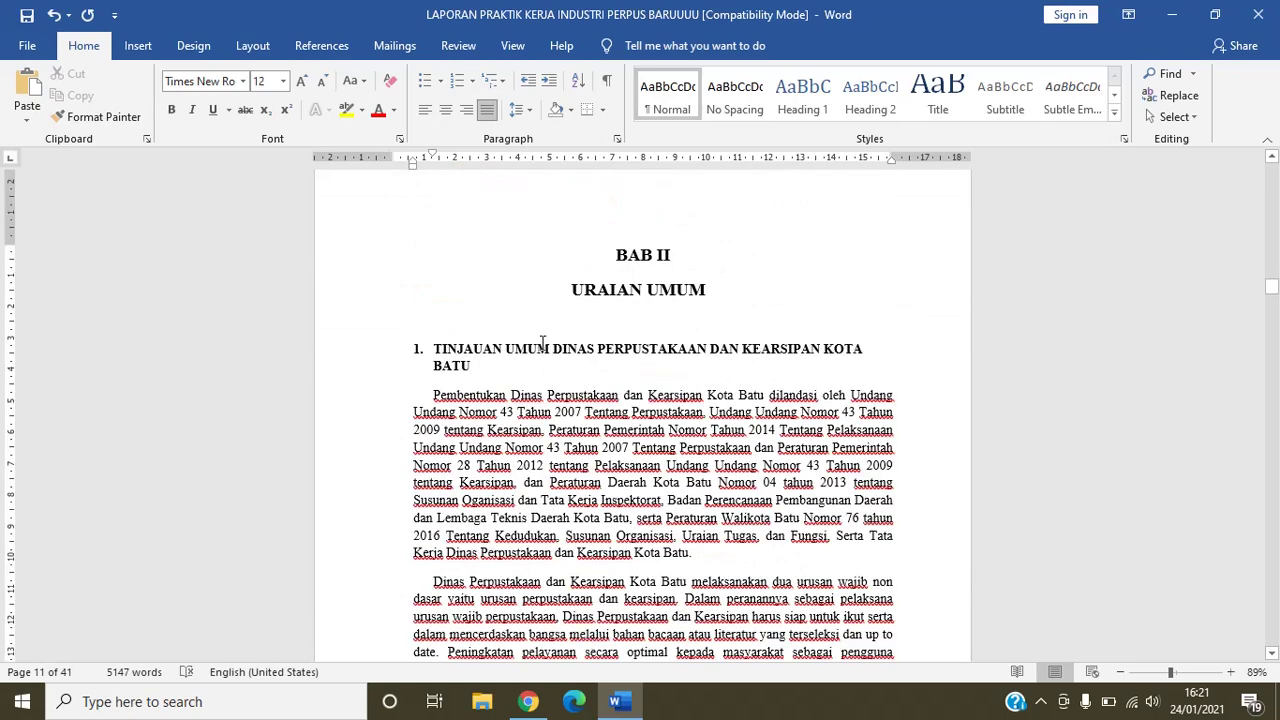
pyautogui.click(458, 352)
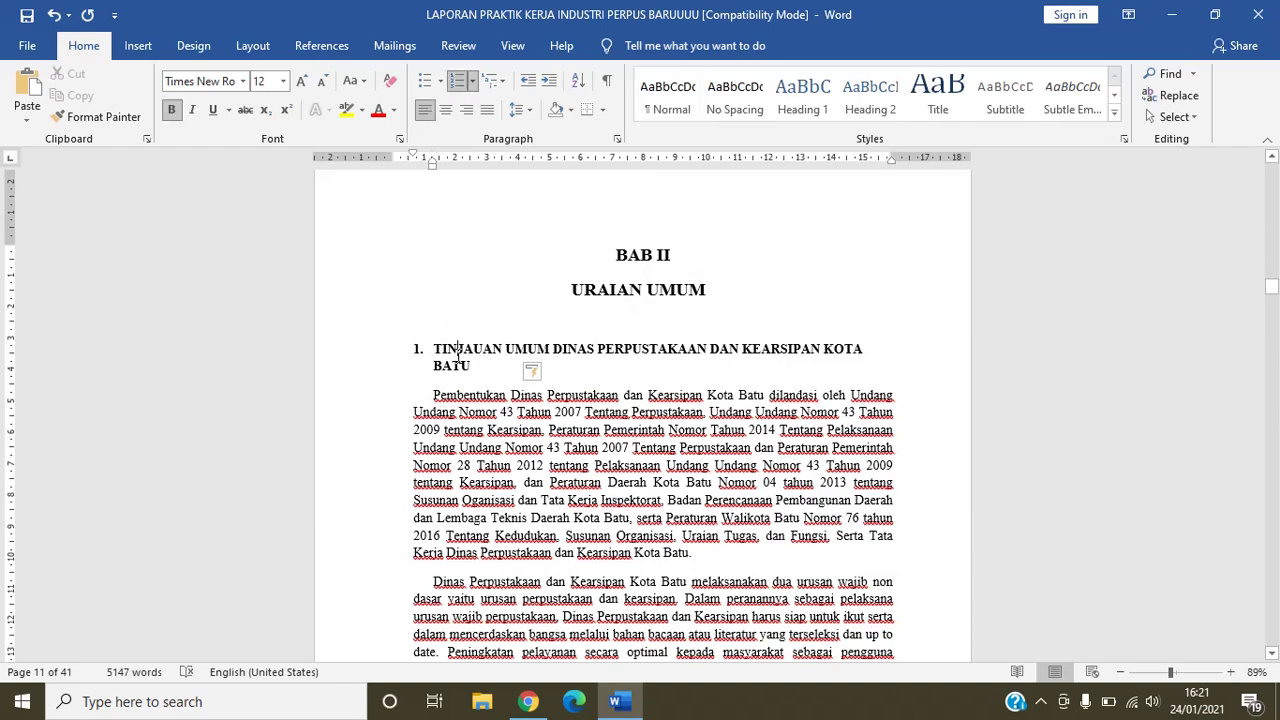
# Step: Look through the Tinjauan Umum paragraphs and continue to the Sejarah Pembentukan Dinas Perpustakaan dan Kearsipan section
pyautogui.press('Down')
pyautogui.press('Down')
pyautogui.press('Down')
pyautogui.press('Down')
pyautogui.press('Down')
pyautogui.press('Down')
pyautogui.press('Down')
pyautogui.press('Down')
pyautogui.press('Down')
pyautogui.press('Down')
pyautogui.press('Down')
pyautogui.press('Down')
pyautogui.press('Down')
pyautogui.press('Down')
pyautogui.press('Down')
pyautogui.press('Down')
pyautogui.press('Down')
pyautogui.press('Down')
pyautogui.press('Down')
pyautogui.press('Down')
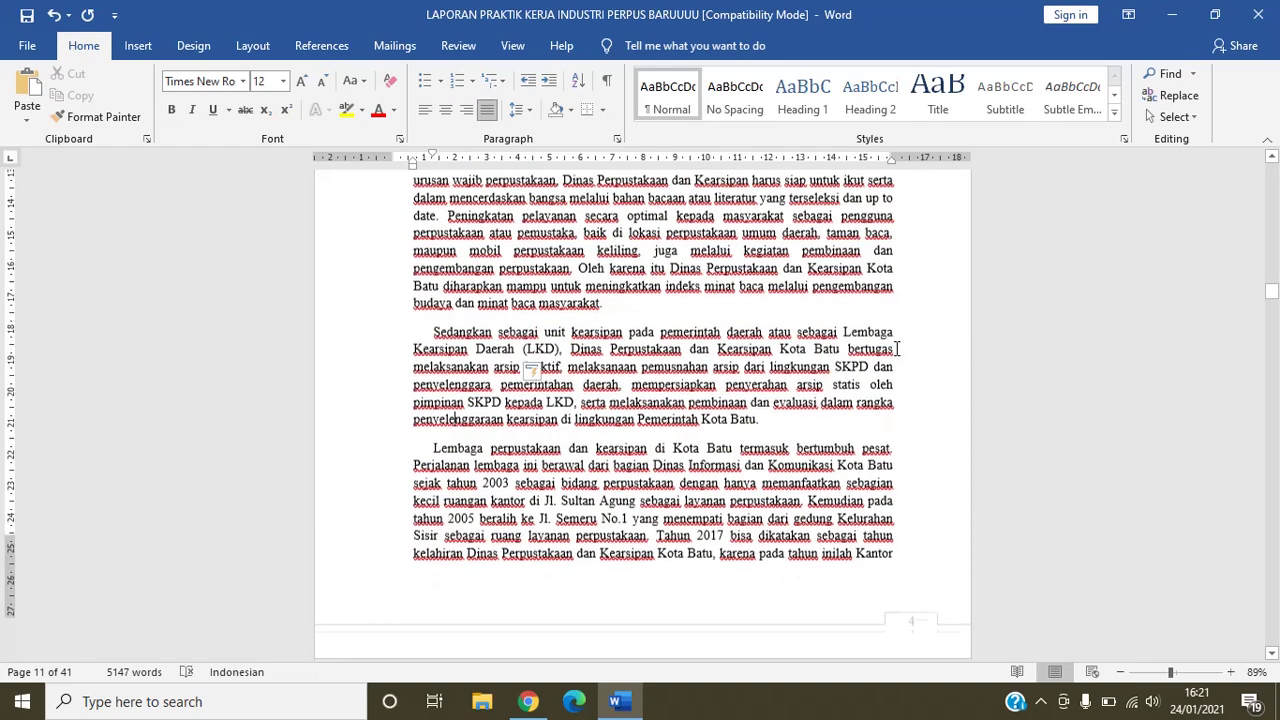
pyautogui.press('Down')
pyautogui.press('Down')
pyautogui.press('Down')
pyautogui.press('Down')
pyautogui.press('Down')
pyautogui.press('Down')
pyautogui.press('Down')
pyautogui.press('Down')
pyautogui.press('Down')
pyautogui.press('Down')
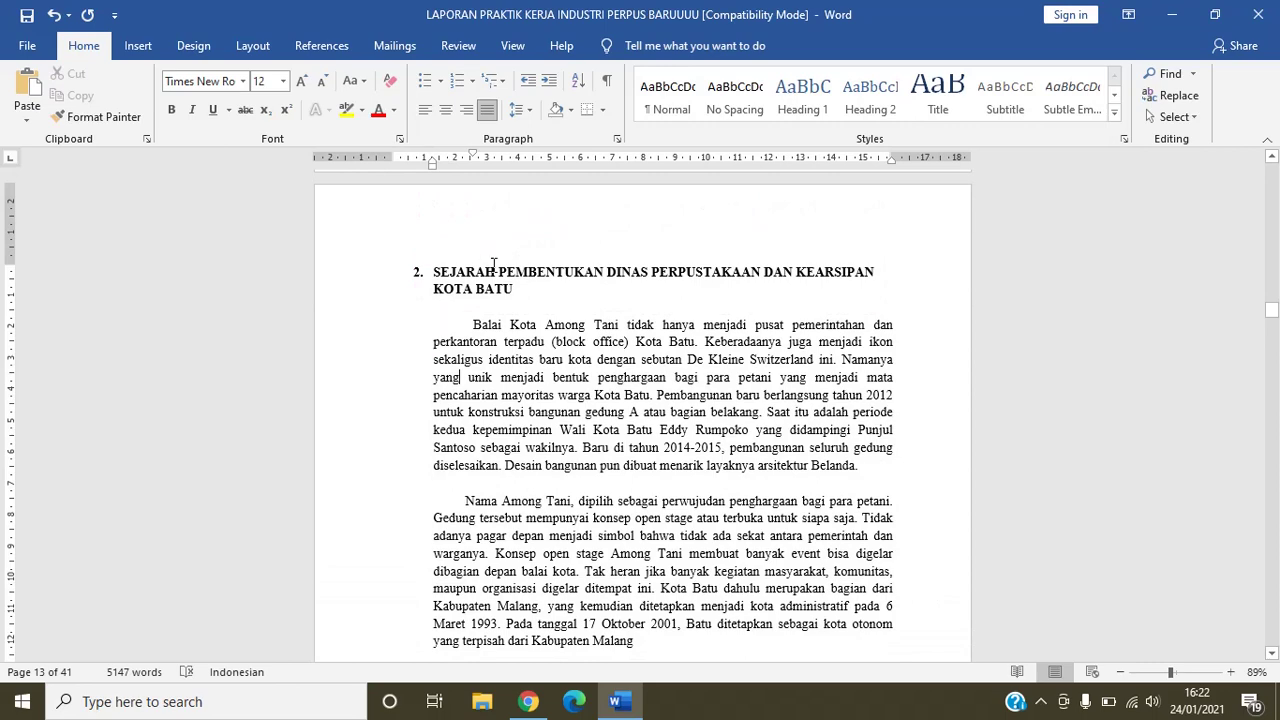
# Step: Move on through the history section to the organisation chart under Struktur Organisasi di Institusi
pyautogui.press('Down')
pyautogui.press('Down')
pyautogui.press('Down')
pyautogui.press('Down')
pyautogui.press('Down')
pyautogui.press('Down')
pyautogui.press('Down')
pyautogui.press('Down')
pyautogui.press('Down')
pyautogui.press('Down')
pyautogui.press('Down')
pyautogui.press('Down')
pyautogui.press('Down')
pyautogui.press('Down')
pyautogui.press('Down')
pyautogui.press('Down')
pyautogui.press('Down')
pyautogui.press('Down')
pyautogui.press('Down')
pyautogui.press('Down')
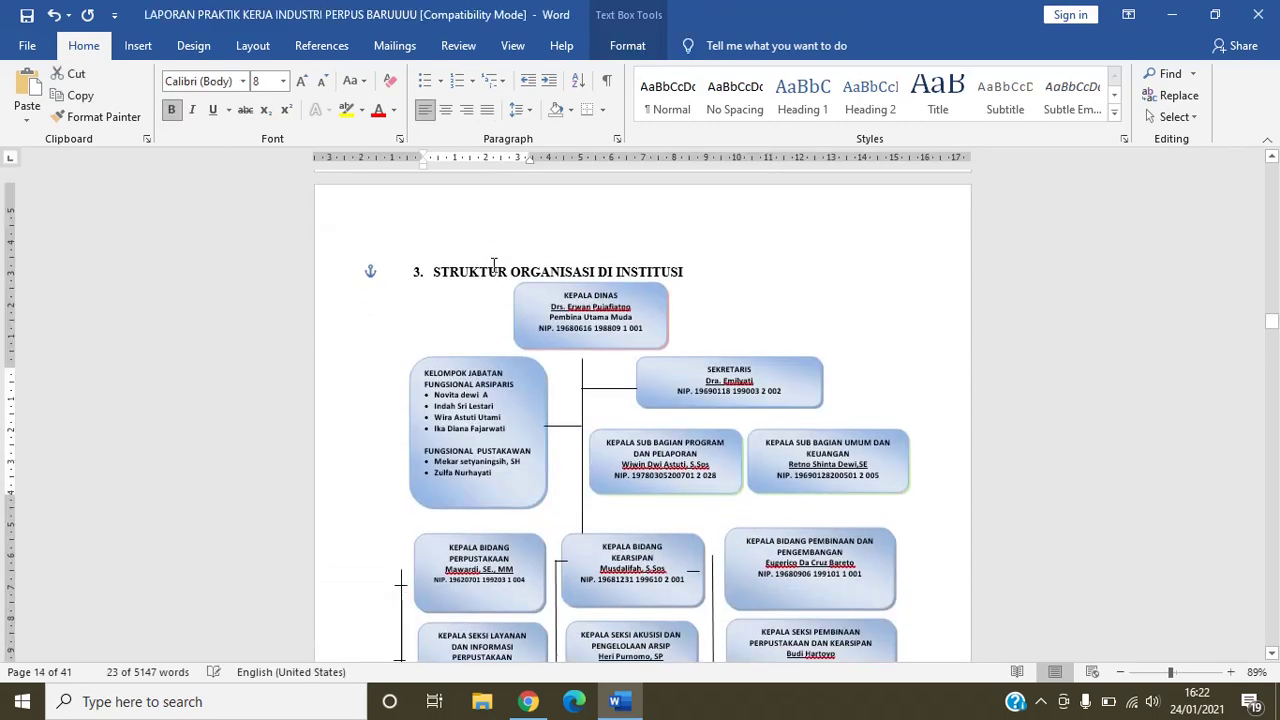
# Step: Continue past the organisation chart and view the lettered Susunan Organisasi list of positions and divisions
pyautogui.press('Down')
pyautogui.press('Down')
pyautogui.press('Down')
pyautogui.press('Down')
pyautogui.press('Down')
pyautogui.press('Down')
pyautogui.press('Down')
pyautogui.press('Down')
pyautogui.press('Down')
pyautogui.press('Down')
pyautogui.press('Down')
pyautogui.press('Down')
pyautogui.press('Down')
pyautogui.press('Down')
pyautogui.press('Down')
pyautogui.press('Down')
pyautogui.press('Down')
pyautogui.press('Down')
pyautogui.press('Down')
pyautogui.press('Down')
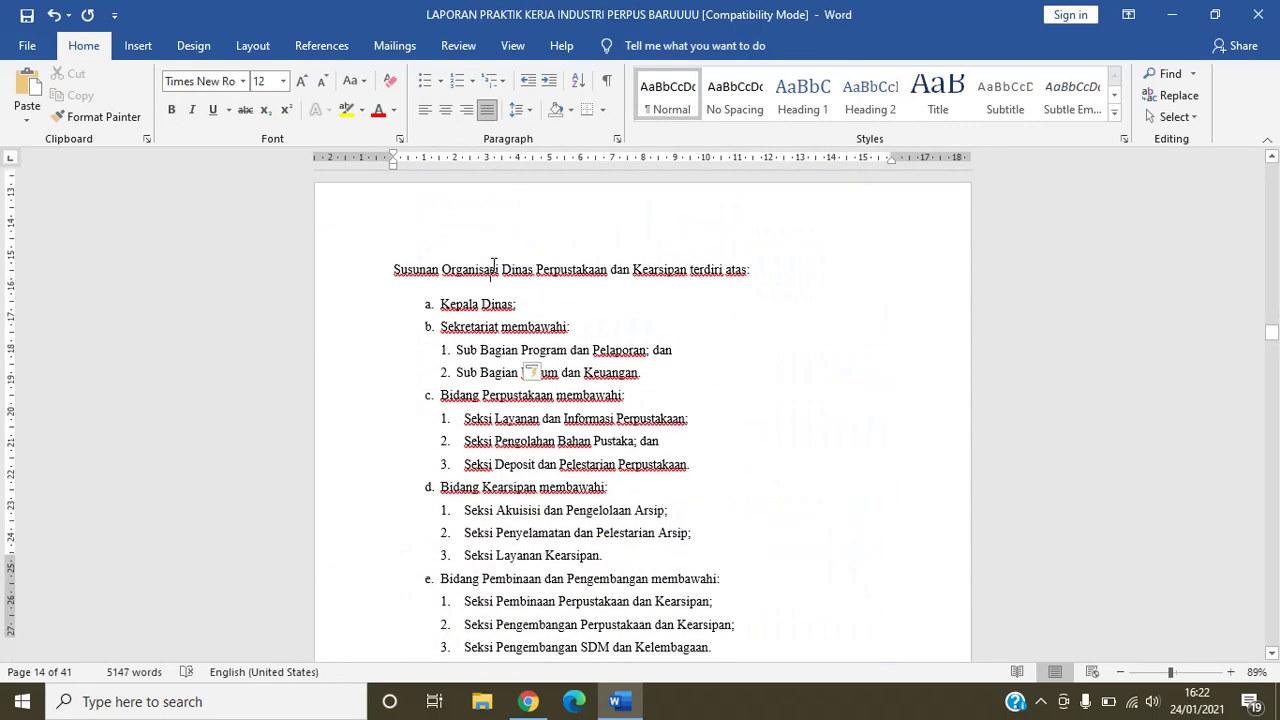
# Step: Look through the descriptions of division duties as far as the Bidang Kearsipan section
pyautogui.press('Down')
pyautogui.press('Down')
pyautogui.press('Down')
pyautogui.press('Down')
pyautogui.press('Down')
pyautogui.press('Down')
pyautogui.press('Down')
pyautogui.press('Down')
pyautogui.press('Down')
pyautogui.press('Down')
pyautogui.press('Down')
pyautogui.press('Down')
pyautogui.press('Down')
pyautogui.press('Down')
pyautogui.press('Down')
pyautogui.press('Down')
pyautogui.press('Down')
pyautogui.press('Down')
pyautogui.press('Down')
pyautogui.press('Down')
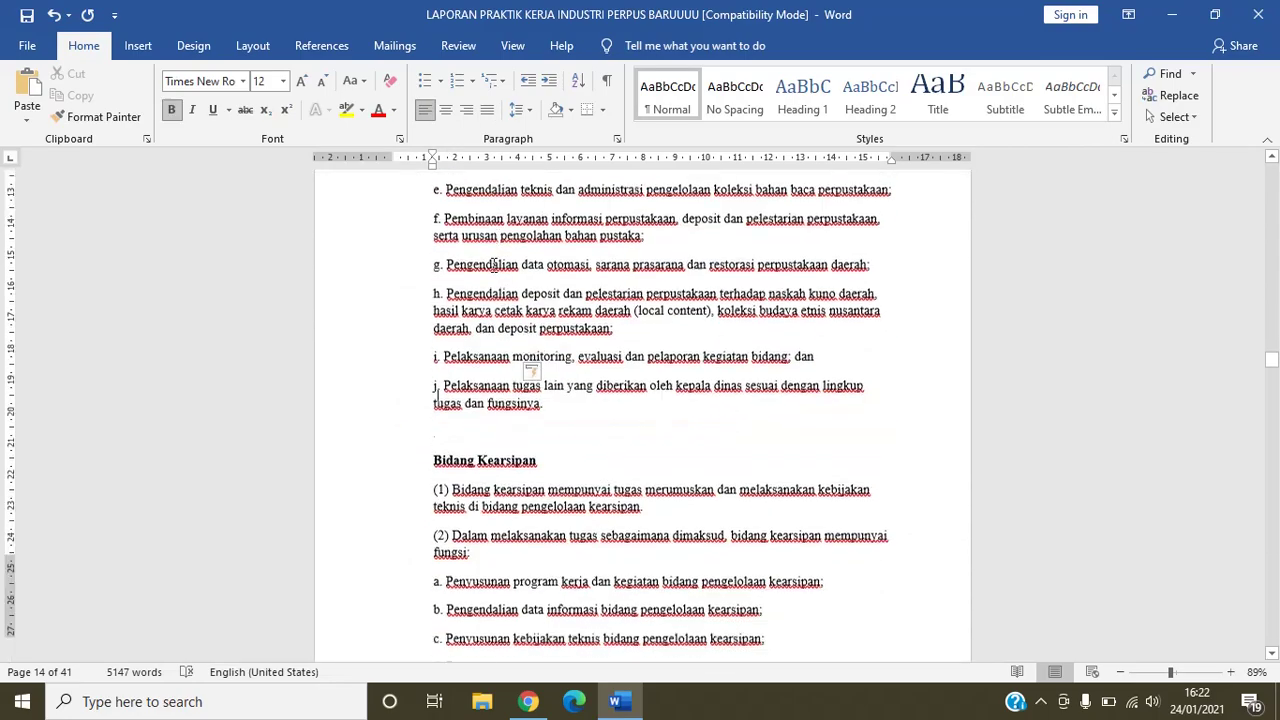
# Step: Skim the remaining duty descriptions and view the Disiplin Kerja di Institusi section with its 10 Budaya Malu Aparatur list
pyautogui.press('Down')
pyautogui.press('Down')
pyautogui.press('Down')
pyautogui.press('Down')
pyautogui.press('Down')
pyautogui.press('Down')
pyautogui.press('Down')
pyautogui.press('Down')
pyautogui.press('Down')
pyautogui.press('Down')
pyautogui.press('Down')
pyautogui.press('Down')
pyautogui.press('Down')
pyautogui.press('Down')
pyautogui.press('Down')
pyautogui.press('Down')
pyautogui.press('Down')
pyautogui.press('Down')
pyautogui.press('Down')
pyautogui.press('Down')
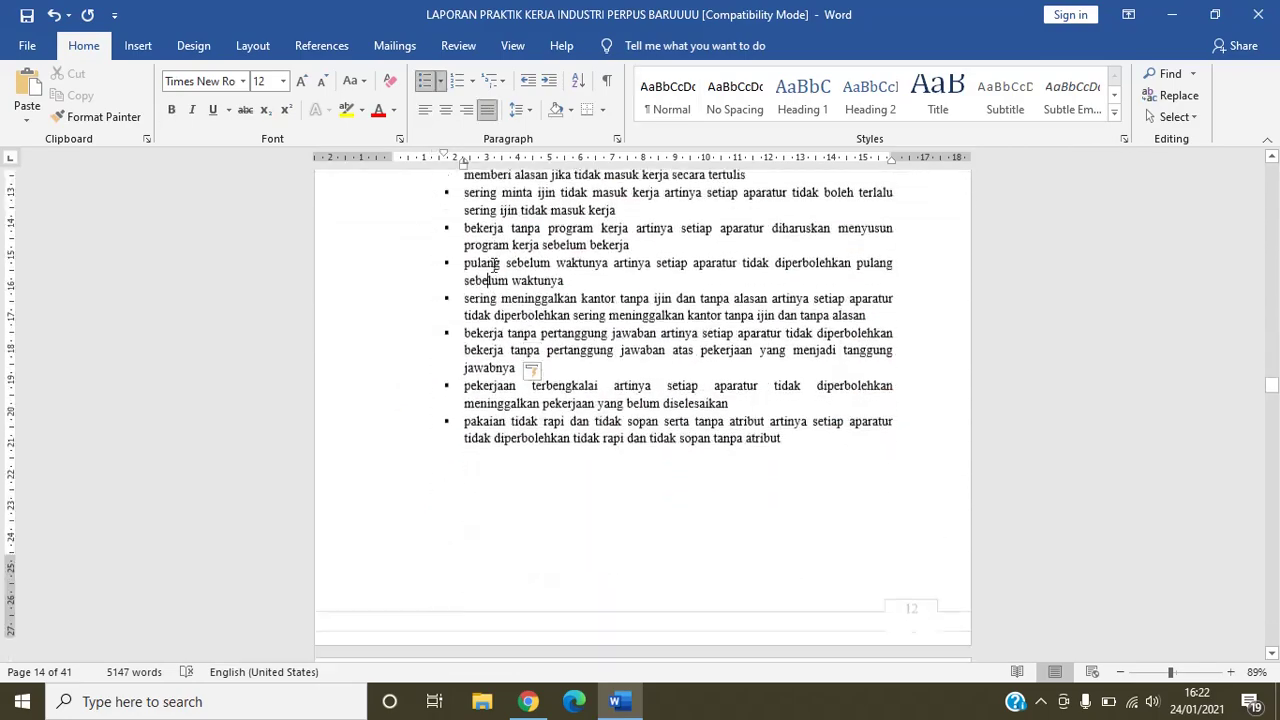
pyautogui.scroll(2, 493, 265)
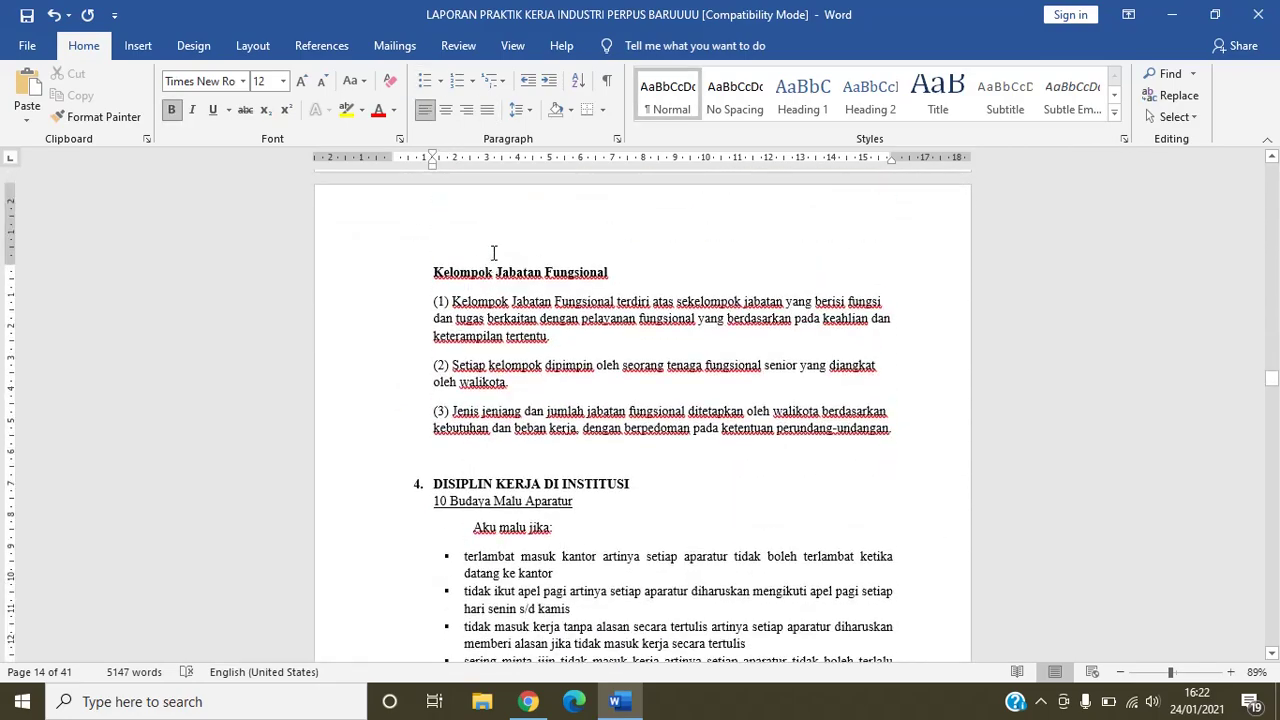
# Step: Move on from Disiplin Kerja di Institusi to the Visi dan Misi section and view its vision statement and two missions
pyautogui.click(484, 481)
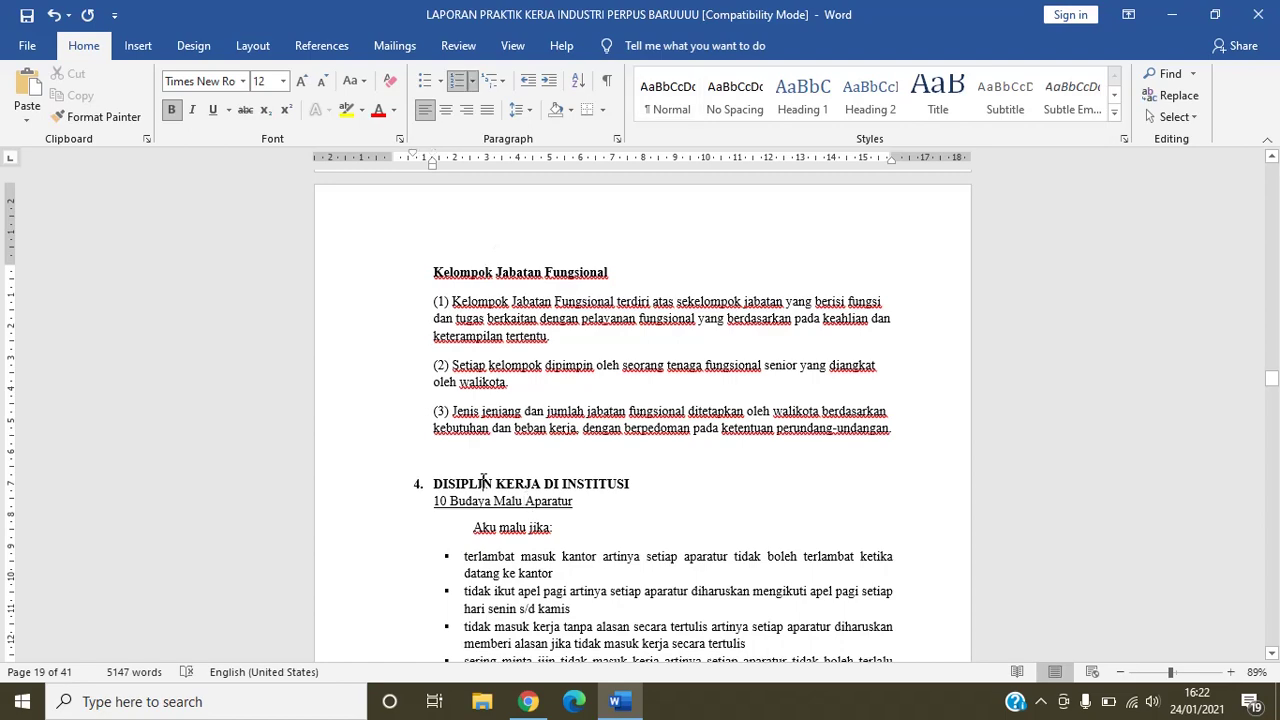
pyautogui.press('Down')
pyautogui.press('Down')
pyautogui.press('Down')
pyautogui.press('Down')
pyautogui.press('Down')
pyautogui.press('Down')
pyautogui.press('Down')
pyautogui.press('Down')
pyautogui.press('Down')
pyautogui.press('Down')
pyautogui.press('Down')
pyautogui.press('Down')
pyautogui.press('Down')
pyautogui.press('Down')
pyautogui.press('Down')
pyautogui.press('Down')
pyautogui.press('Down')
pyautogui.press('Down')
pyautogui.press('Down')
pyautogui.press('Down')
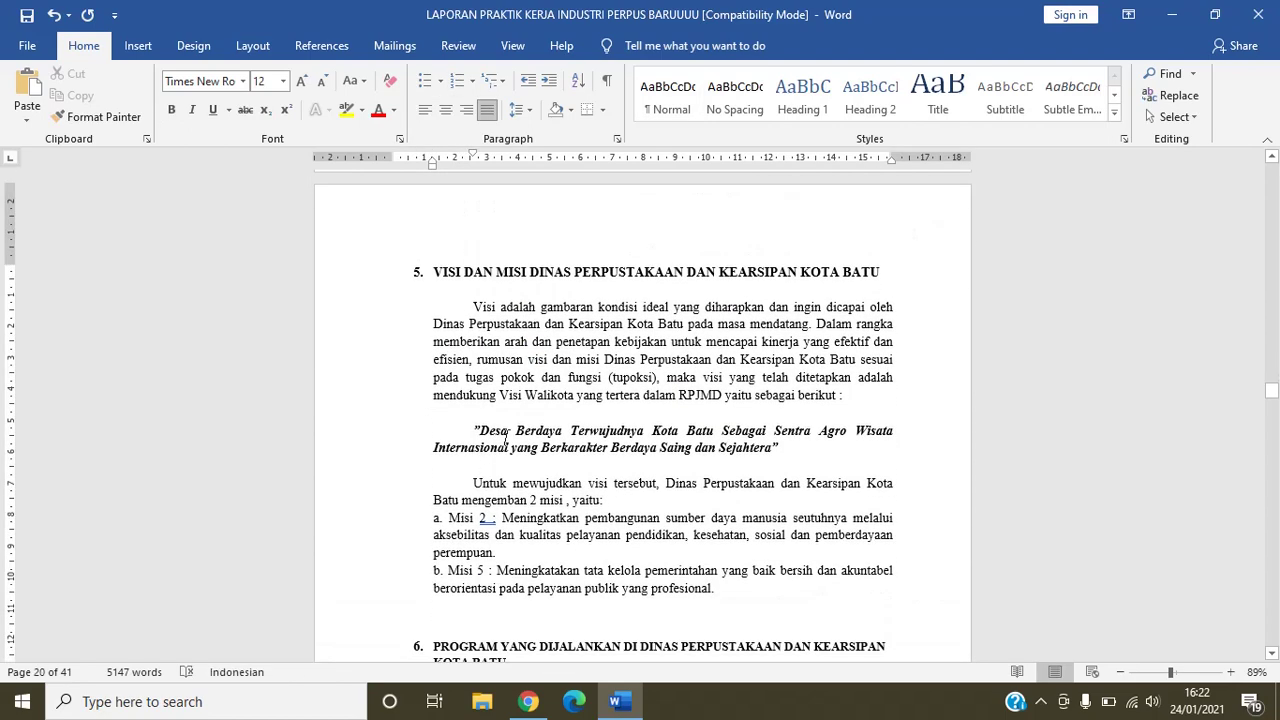
pyautogui.press('Up')
pyautogui.press('Up')
pyautogui.press('Up')
pyautogui.press('Up')
pyautogui.press('Up')
pyautogui.press('Up')
pyautogui.press('Up')
pyautogui.press('Up')
pyautogui.press('Up')
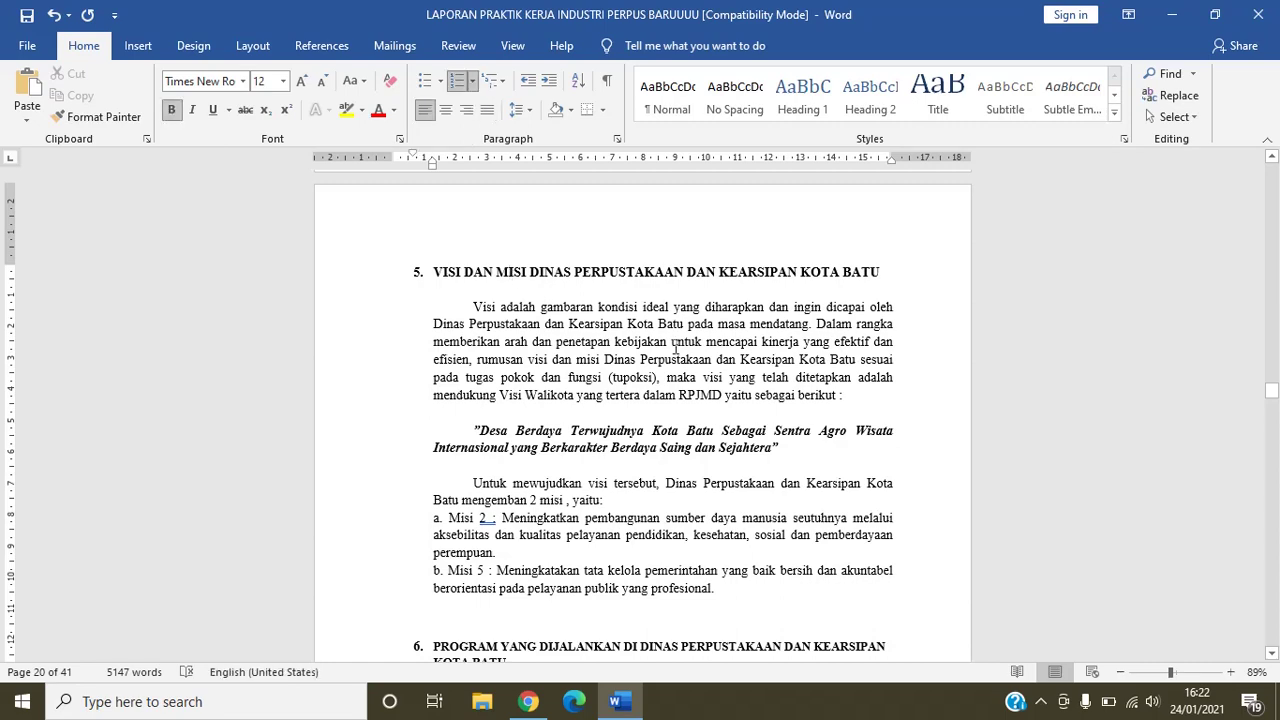
# Step: View section 6 on the programs run at Dinas Perpustakaan dan Kearsipan Kota Batu, with the activities listed under each program
pyautogui.press('Down')
pyautogui.press('Down')
pyautogui.press('Down')
pyautogui.press('Down')
pyautogui.press('Down')
pyautogui.press('Down')
pyautogui.press('Down')
pyautogui.press('Down')
pyautogui.press('Down')
pyautogui.press('Down')
pyautogui.press('Down')
pyautogui.press('Down')
pyautogui.press('Down')
pyautogui.press('Down')
pyautogui.press('Down')
pyautogui.press('Down')
pyautogui.press('Down')
pyautogui.press('Down')
pyautogui.press('Down')
pyautogui.press('Down')
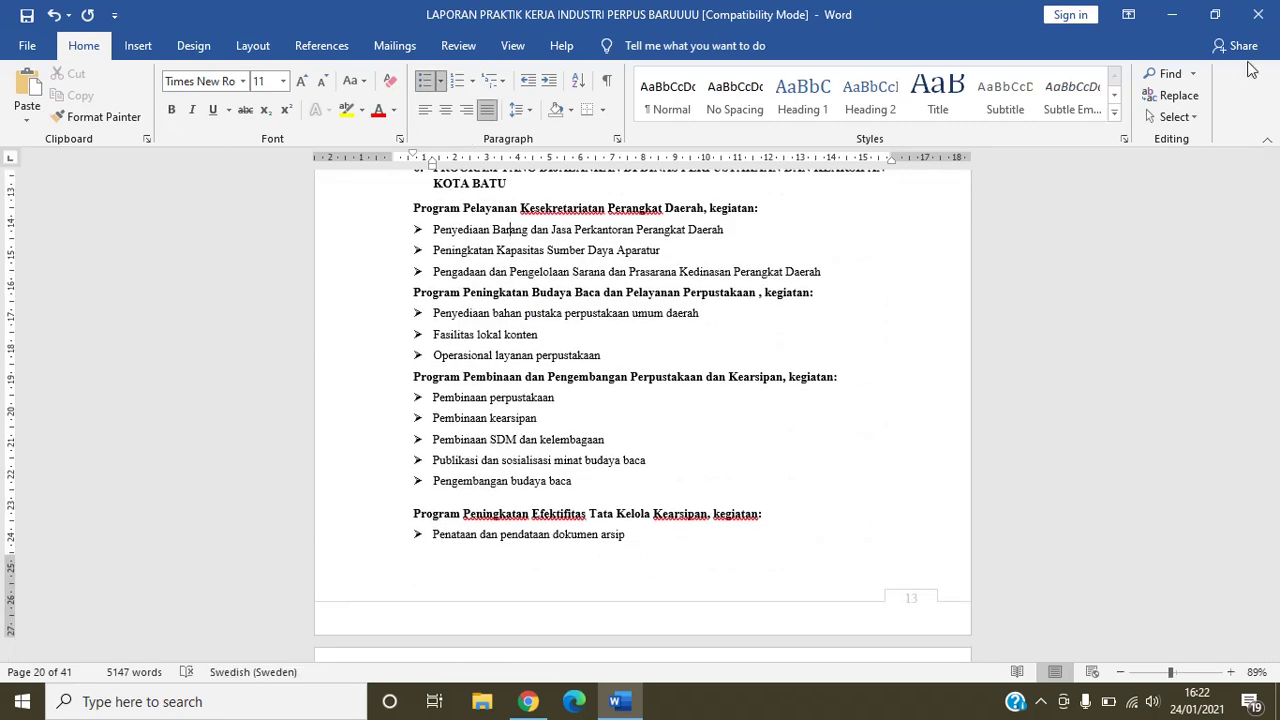
pyautogui.press('Up')
pyautogui.press('Up')
pyautogui.press('Up')
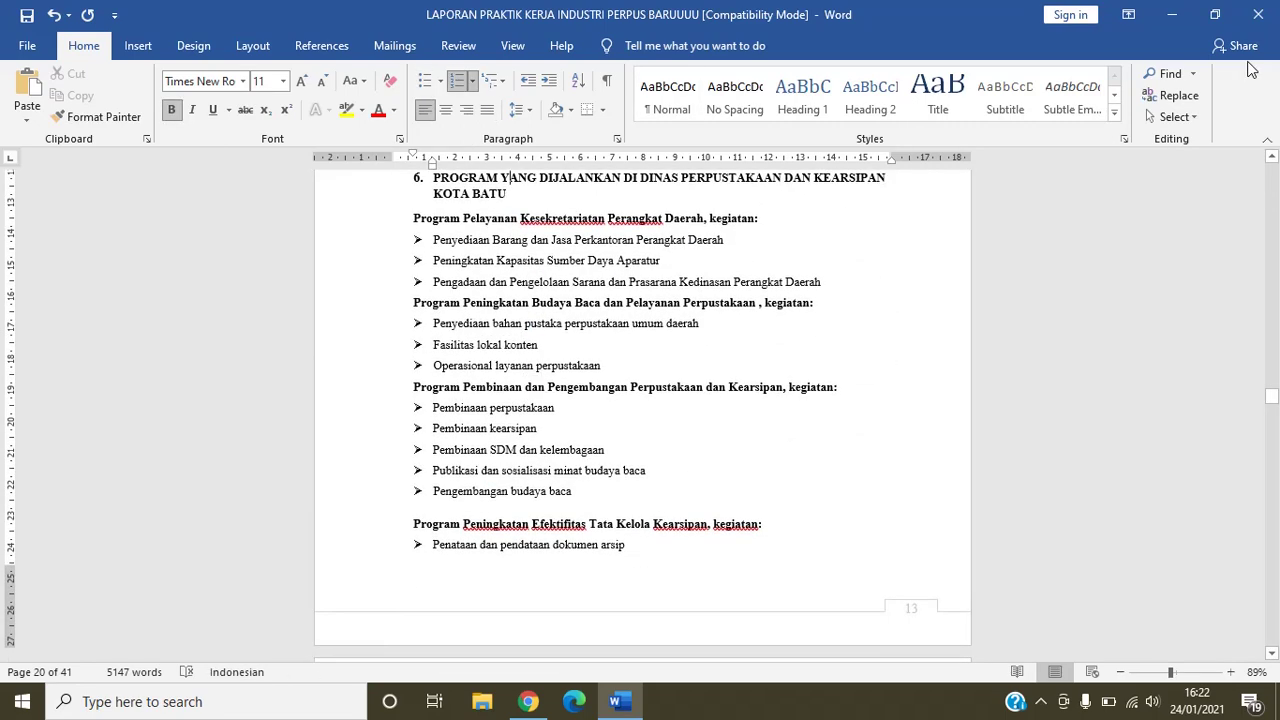
# Step: Continue past the remaining program activities to section 7, Keselamatan dan Kesehatan Kerja di Institusi, and view its bulleted list
pyautogui.press('Down')
pyautogui.press('Down')
pyautogui.press('Down')
pyautogui.press('Down')
pyautogui.press('Down')
pyautogui.press('Down')
pyautogui.press('Down')
pyautogui.press('Down')
pyautogui.press('Down')
pyautogui.press('Down')
pyautogui.press('Down')
pyautogui.press('Down')
pyautogui.press('Down')
pyautogui.press('Down')
pyautogui.press('Down')
pyautogui.press('Down')
pyautogui.press('Down')
pyautogui.press('Down')
pyautogui.press('Down')
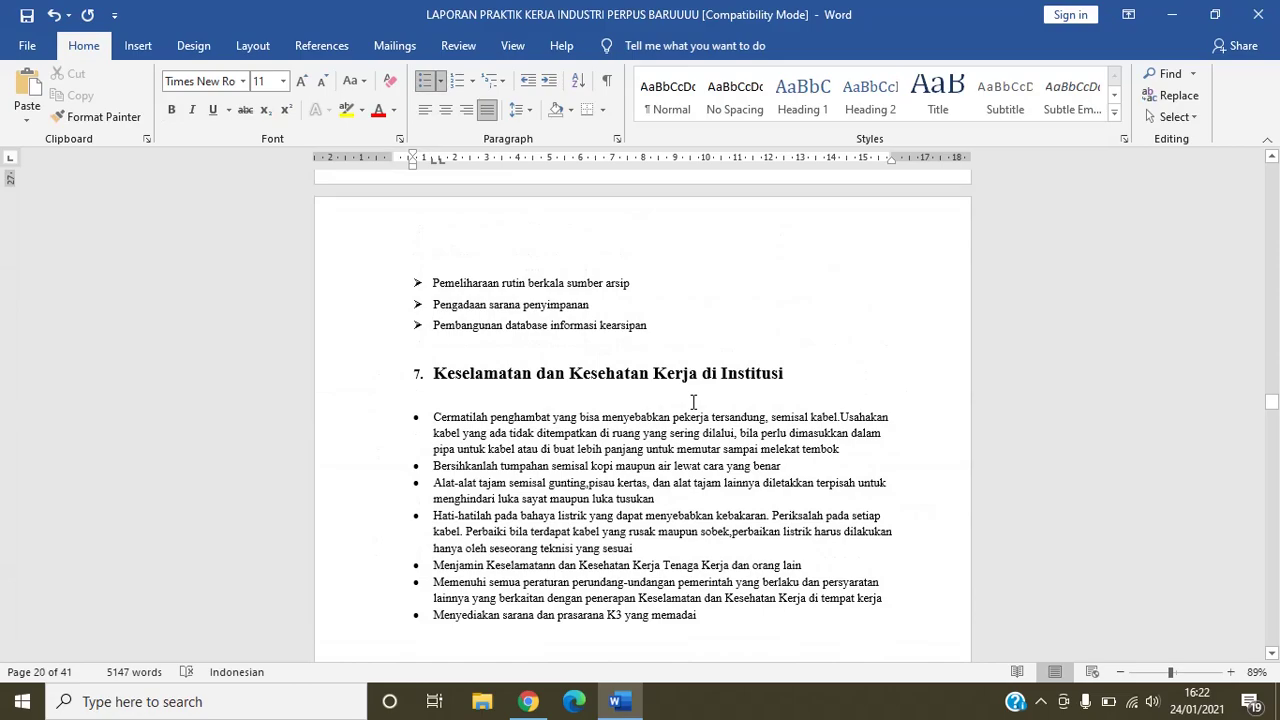
# Step: Go back up through the BAB II sections to the Tujuan Praktik Kerja Industri list in BAB I
pyautogui.press('Up')
pyautogui.press('Up')
pyautogui.press('Up')
pyautogui.press('Up')
pyautogui.press('Up')
pyautogui.press('Up')
pyautogui.press('Up')
pyautogui.press('Up')
pyautogui.press('Up')
pyautogui.press('Up')
pyautogui.press('Up')
pyautogui.press('Up')
pyautogui.press('Up')
pyautogui.press('Up')
pyautogui.press('Up')
pyautogui.press('Up')
pyautogui.press('Up')
pyautogui.press('Up')
pyautogui.press('Up')
pyautogui.press('Up')
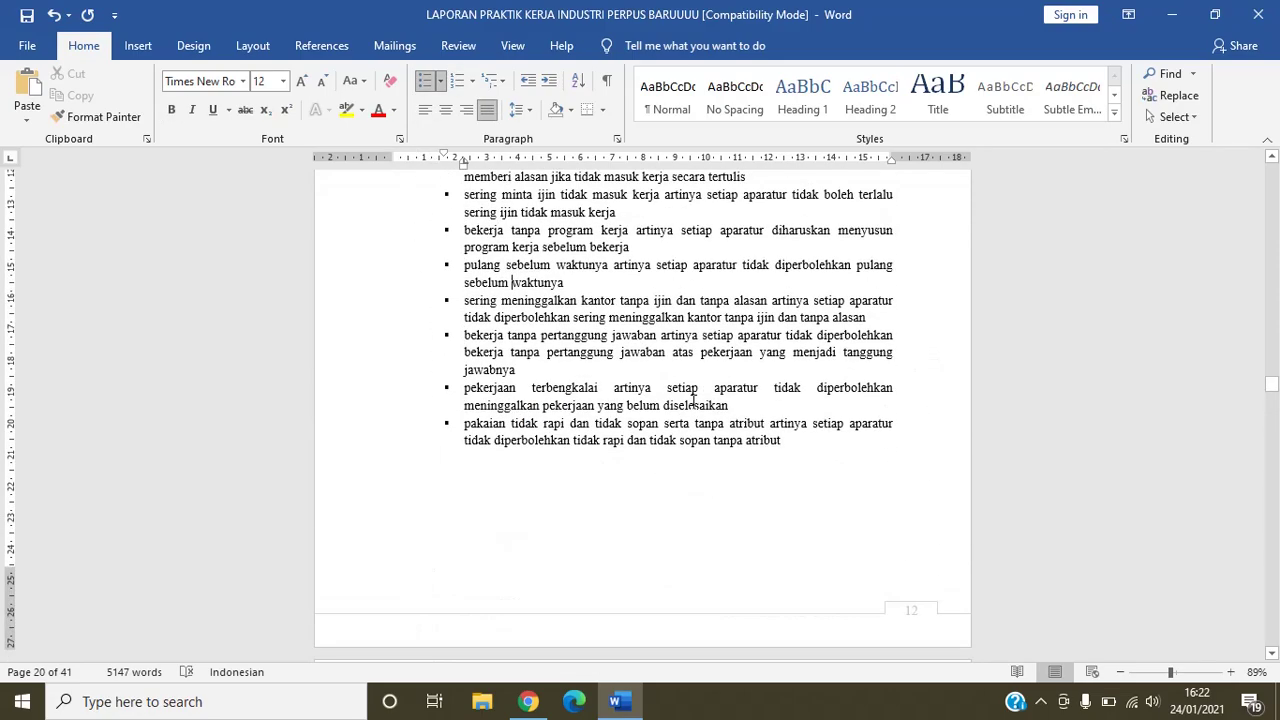
pyautogui.press('Up')
pyautogui.press('Up')
pyautogui.press('Up')
pyautogui.press('Up')
pyautogui.press('Up')
pyautogui.press('Up')
pyautogui.press('Up')
pyautogui.press('Up')
pyautogui.press('Up')
pyautogui.press('Up')
pyautogui.press('Up')
pyautogui.press('Up')
pyautogui.press('Up')
pyautogui.press('Up')
pyautogui.press('Up')
pyautogui.press('Up')
pyautogui.press('Up')
pyautogui.press('Up')
pyautogui.press('Up')
pyautogui.press('Up')
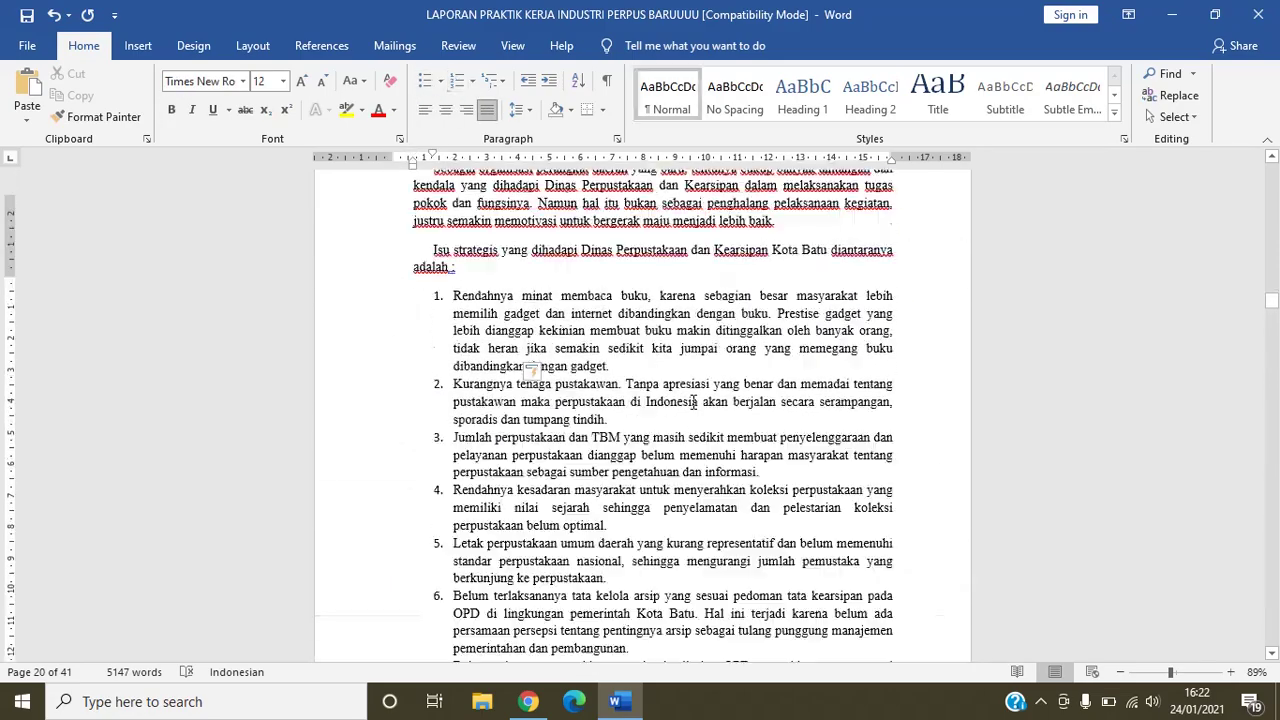
pyautogui.press('Up')
pyautogui.press('Up')
pyautogui.press('Up')
pyautogui.press('Up')
pyautogui.press('Up')
pyautogui.press('Up')
pyautogui.press('Up')
pyautogui.press('Up')
pyautogui.press('Up')
pyautogui.press('Up')
pyautogui.press('Up')
pyautogui.press('Up')
pyautogui.press('Up')
pyautogui.press('Up')
pyautogui.press('Up')
pyautogui.press('Up')
pyautogui.press('Up')
pyautogui.press('Up')
pyautogui.press('Up')
pyautogui.press('Up')
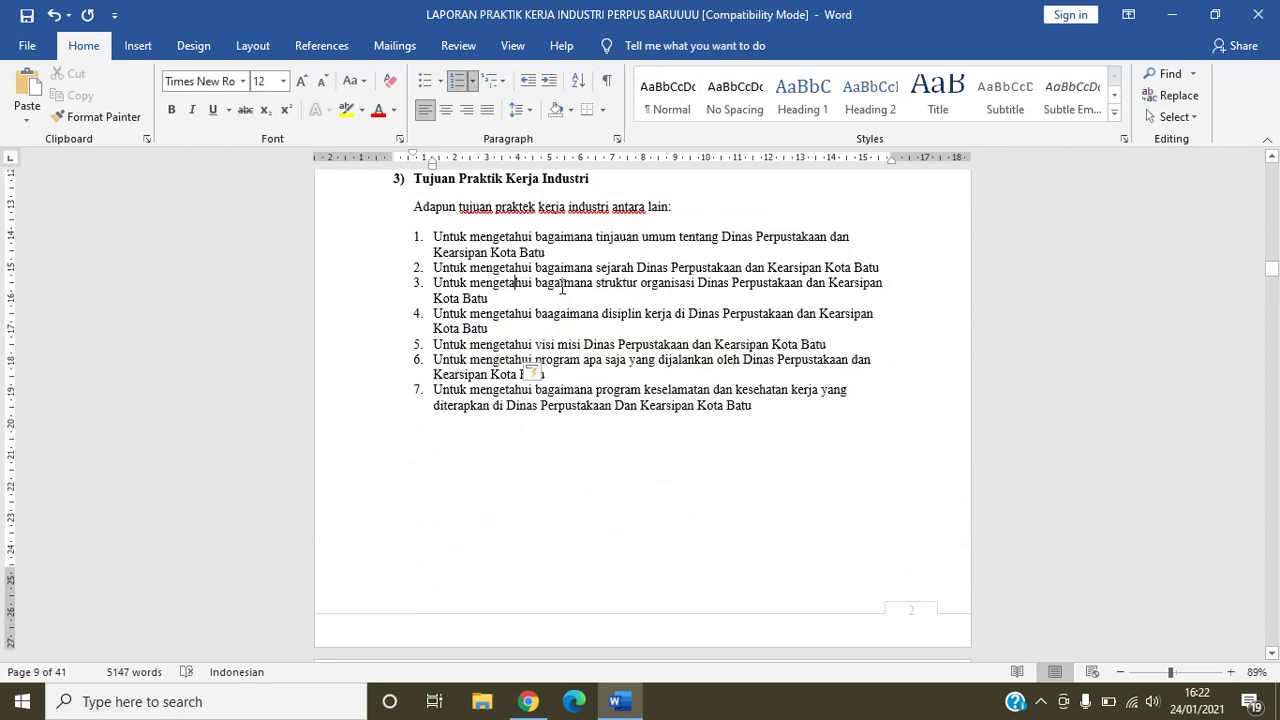
# Step: Review the Rumusan Masalah questions alongside the Tujuan Praktik Kerja Industri list, and return to the BAB II Uraian Umum heading
pyautogui.press('Up')
pyautogui.press('Up')
pyautogui.press('Up')
pyautogui.press('Up')
pyautogui.press('Up')
pyautogui.press('Up')
pyautogui.press('Up')
pyautogui.press('Up')
pyautogui.press('Up')
pyautogui.press('Up')
pyautogui.press('Up')
pyautogui.press('Up')
pyautogui.press('Up')
pyautogui.press('Up')
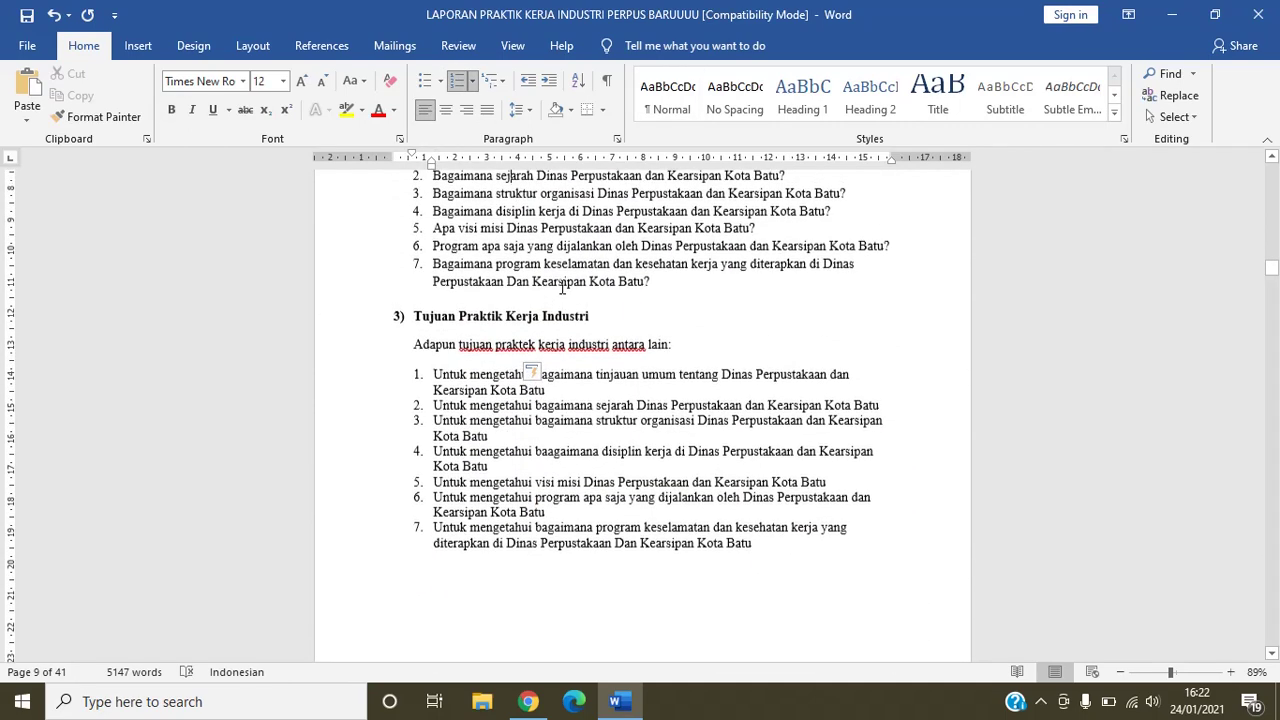
pyautogui.press('Down')
pyautogui.press('Down')
pyautogui.press('Down')
pyautogui.press('Down')
pyautogui.press('Down')
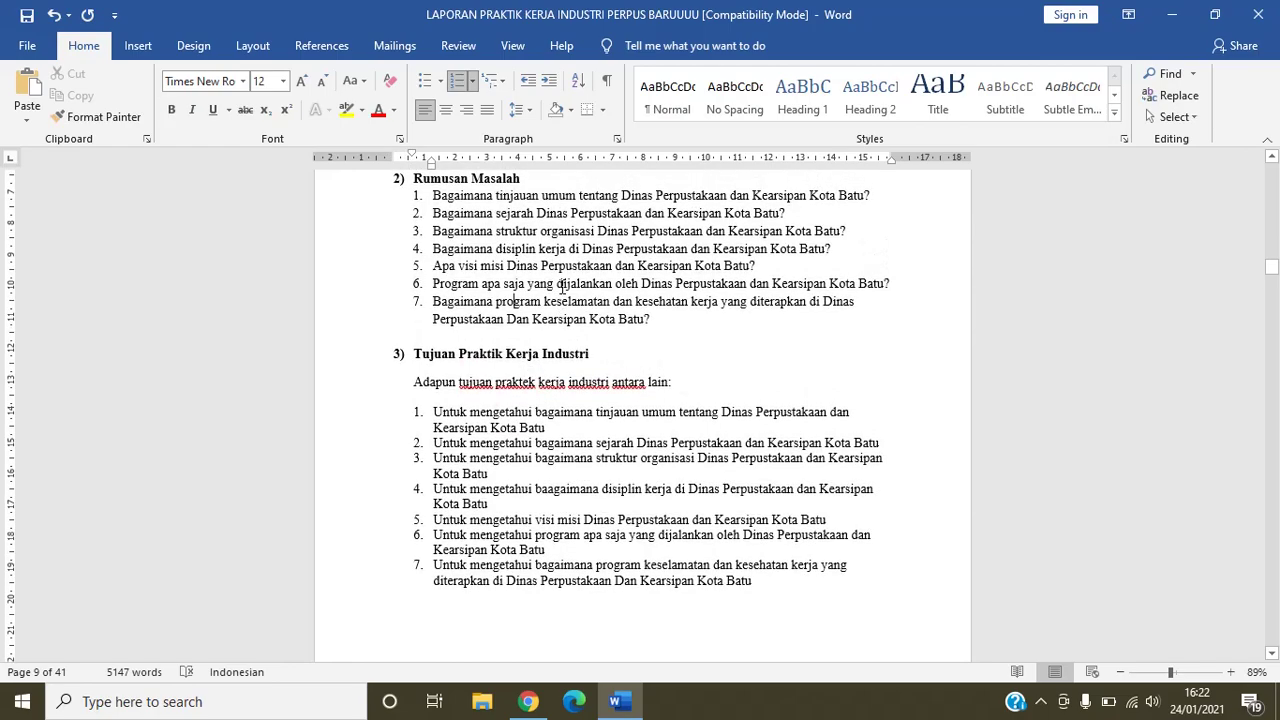
pyautogui.scroll(-20, 562, 290)
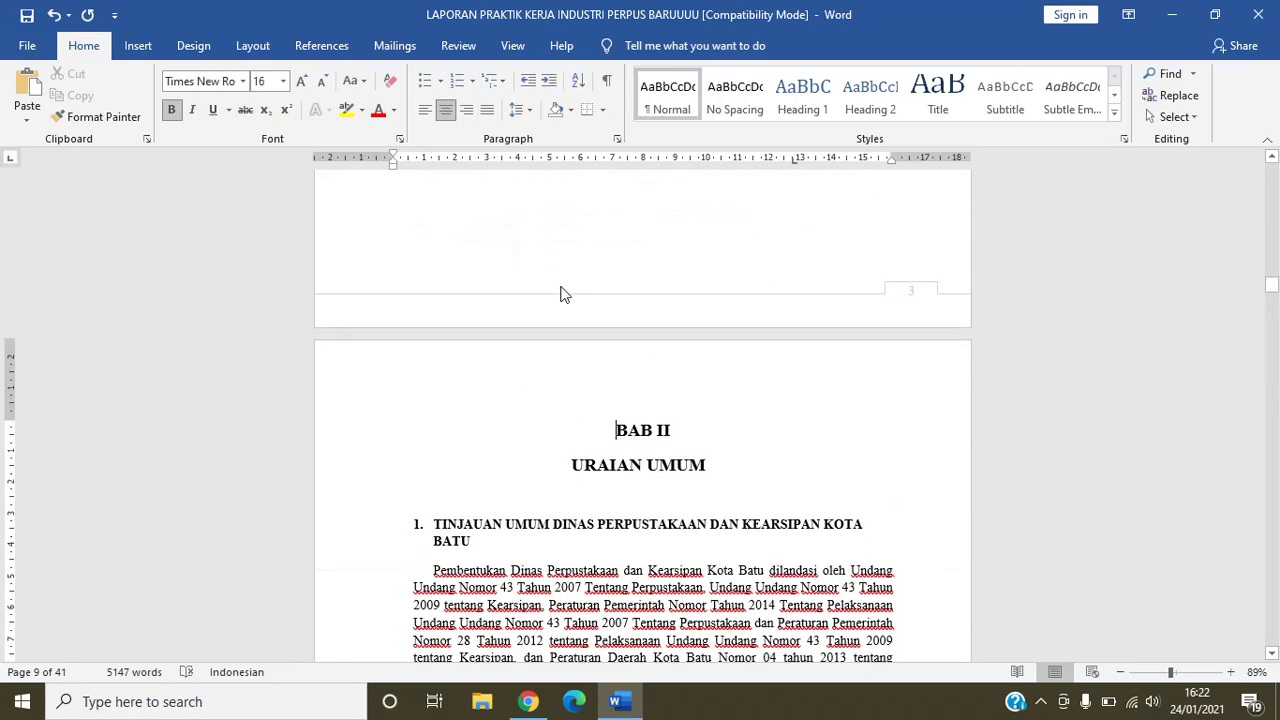
# Step: Move on past the BAB II Uraian Umum pages to the start of BAB III Proses Produksi
pyautogui.press('Down')
pyautogui.press('Down')
pyautogui.press('Down')
pyautogui.press('Down')
pyautogui.press('Down')
pyautogui.press('Down')
pyautogui.press('Down')
pyautogui.press('Down')
pyautogui.press('Down')
pyautogui.press('Down')
pyautogui.press('Down')
pyautogui.press('Down')
pyautogui.press('Down')
pyautogui.press('Down')
pyautogui.press('Down')
pyautogui.press('Down')
pyautogui.press('Down')
pyautogui.press('Down')
pyautogui.press('Down')
pyautogui.press('Down')
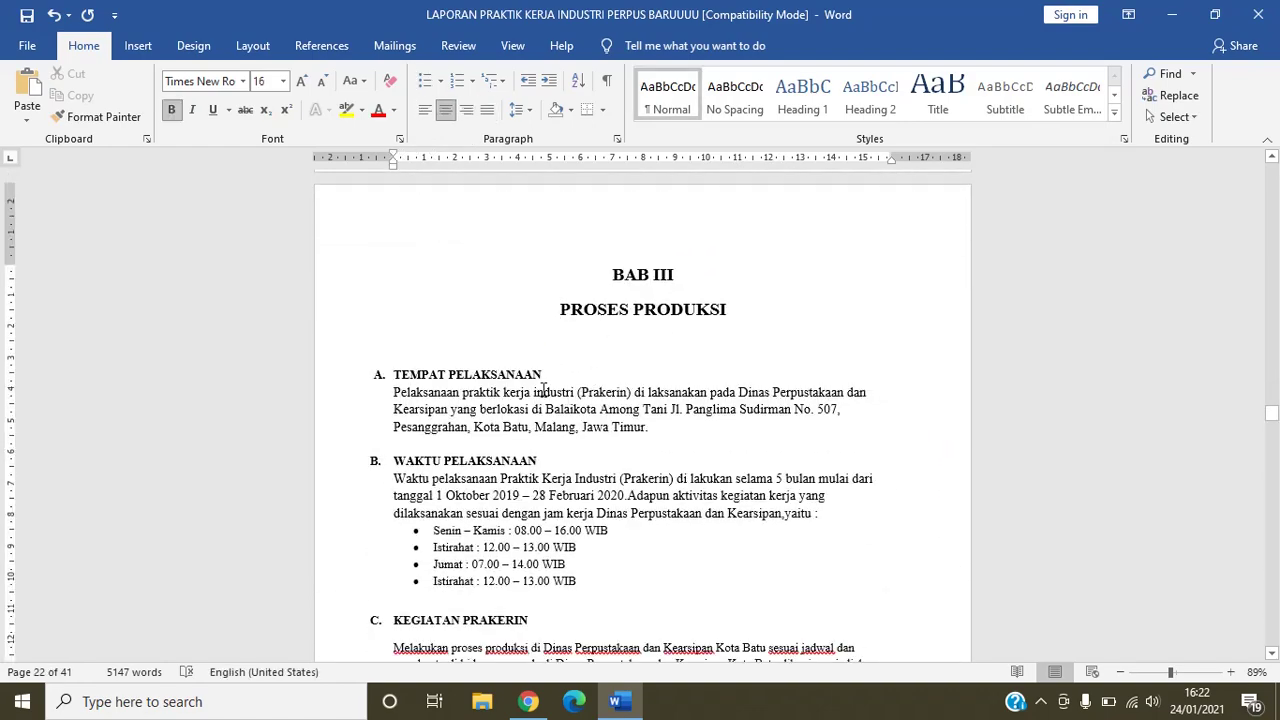
# Step: Read through section A, Tempat Pelaksanaan, in BAB III, down to the end of its paragraph
pyautogui.press('Down')
pyautogui.press('Down')
pyautogui.press('Down')
pyautogui.press('Down')
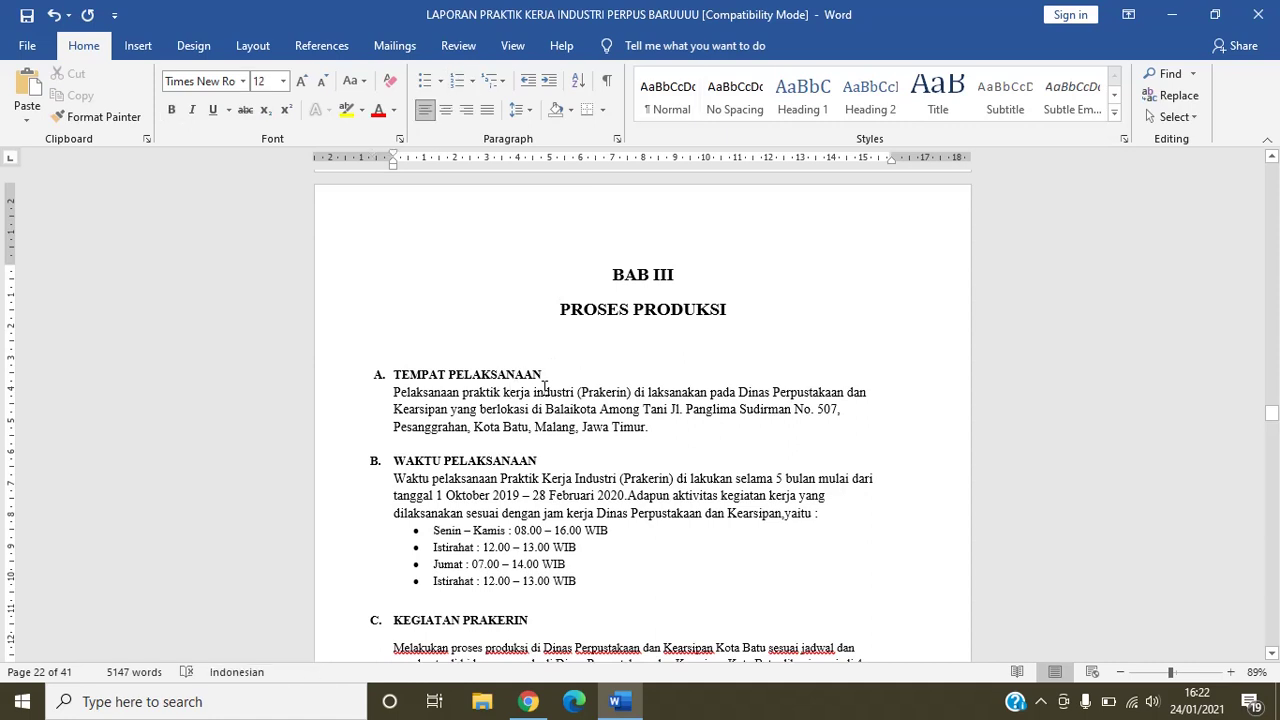
pyautogui.press('Right')
pyautogui.press('Right')
pyautogui.press('Right')
pyautogui.press('Right')
pyautogui.press('Right')
pyautogui.press('Right')
pyautogui.press('Right')
pyautogui.press('Right')
pyautogui.press('Right')
pyautogui.press('Right')
pyautogui.press('Right')
pyautogui.press('Right')
pyautogui.press('Right')
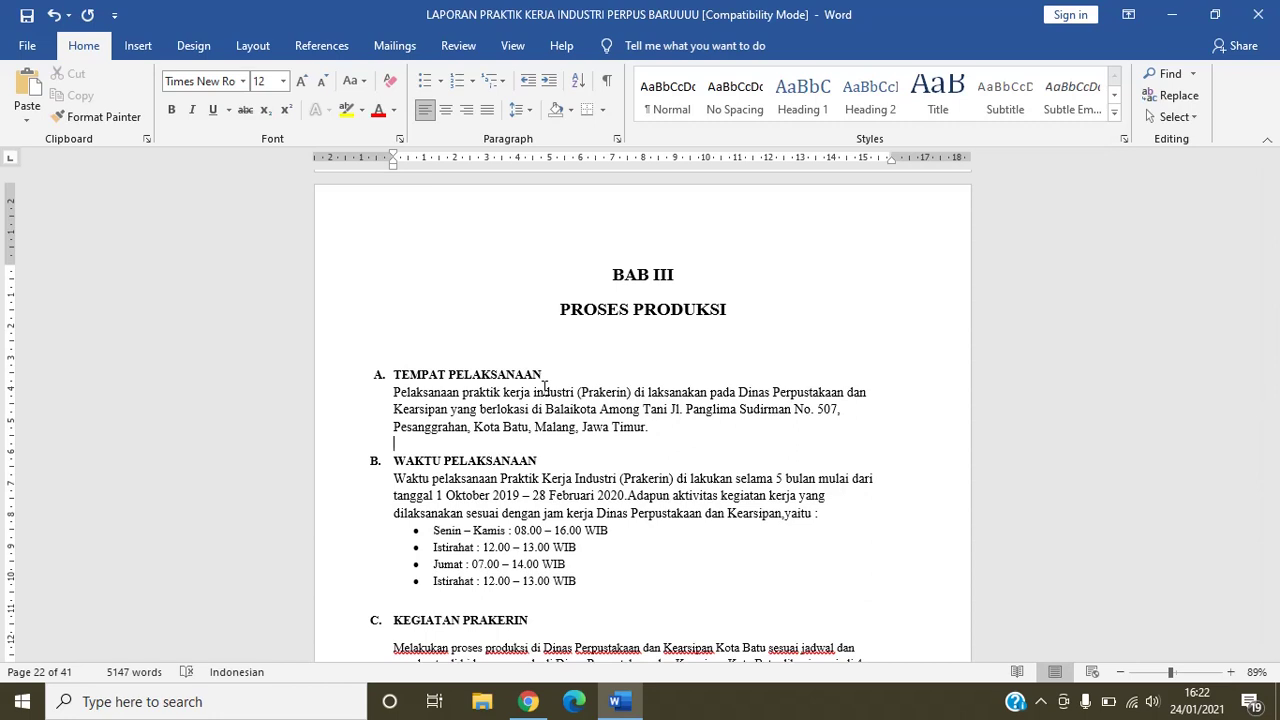
# Step: Review section B, Waktu Pelaksanaan, including its internship period and the bulleted list of working and break hours
pyautogui.press('Left')
pyautogui.press('Down')
pyautogui.press('Down')
pyautogui.press('Down')
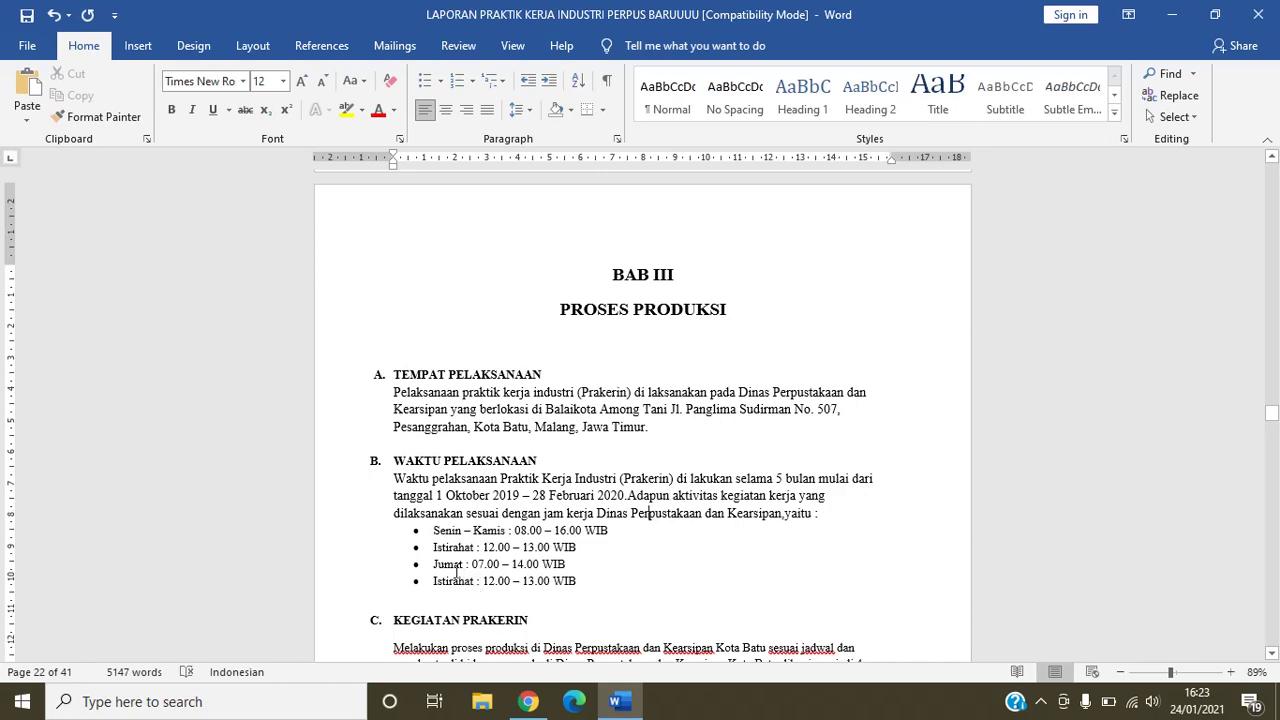
pyautogui.press('Down')
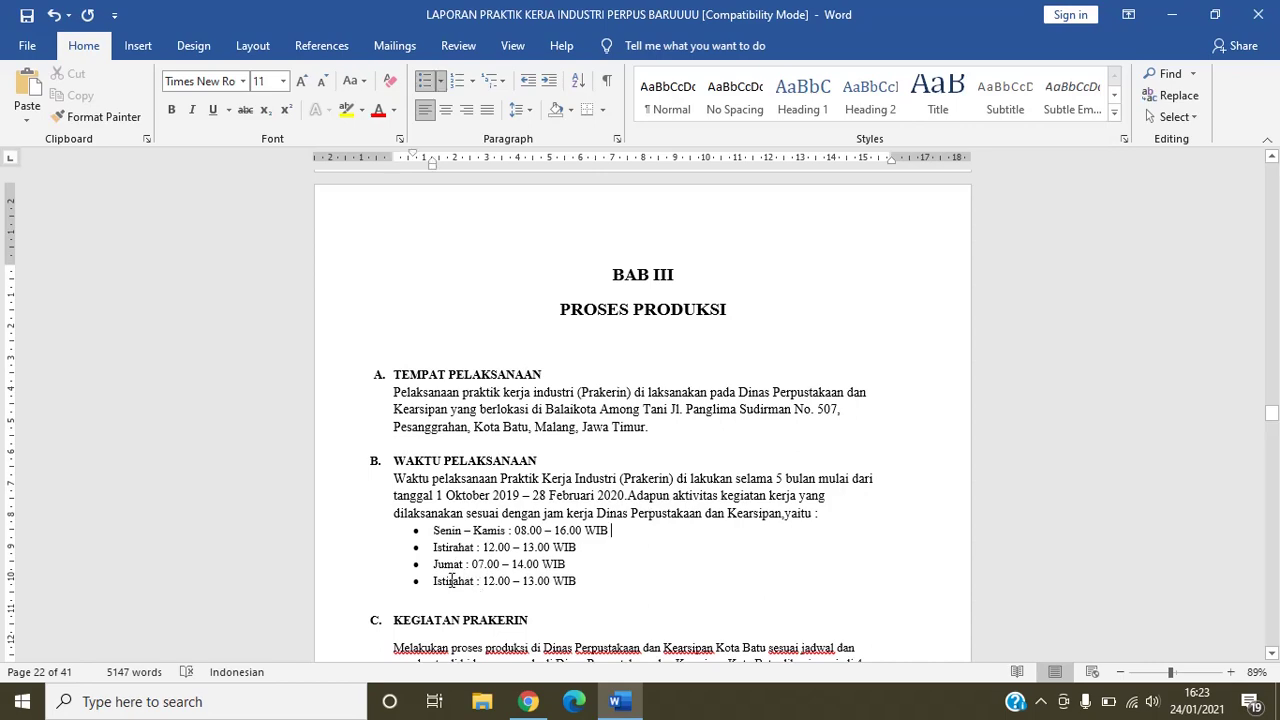
pyautogui.press('Down')
pyautogui.press('Down')
pyautogui.press('Down')
pyautogui.press('Down')
# Step: View section C, Kegiatan Prakerin, from its introduction through the Perpustakaan and Bidang Sekretariat activity lists
pyautogui.press('Down')
pyautogui.press('Down')
pyautogui.press('Down')
pyautogui.press('Down')
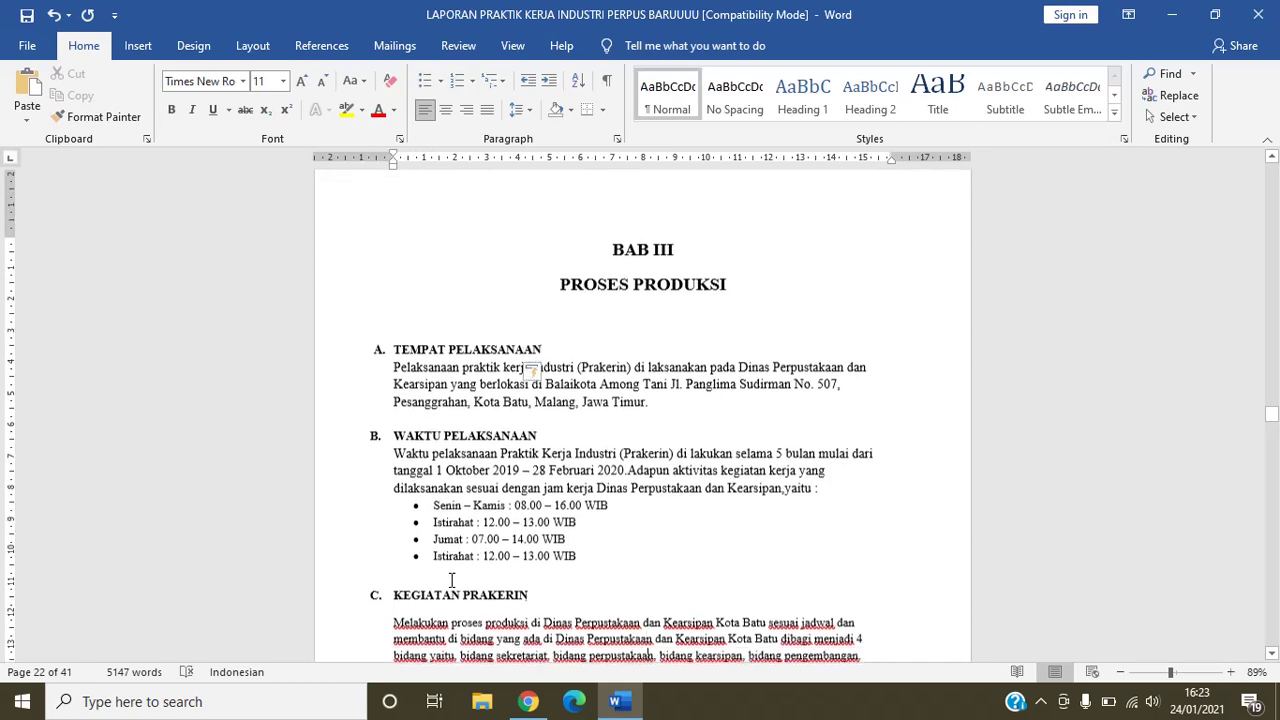
pyautogui.press('Down')
pyautogui.press('Down')
pyautogui.press('Down')
pyautogui.press('Down')
pyautogui.press('Down')
pyautogui.press('Down')
pyautogui.press('Down')
pyautogui.press('Down')
pyautogui.press('Down')
pyautogui.press('Down')
pyautogui.press('Down')
pyautogui.press('Down')
pyautogui.press('Down')
pyautogui.press('Down')
pyautogui.press('Down')
pyautogui.press('Down')
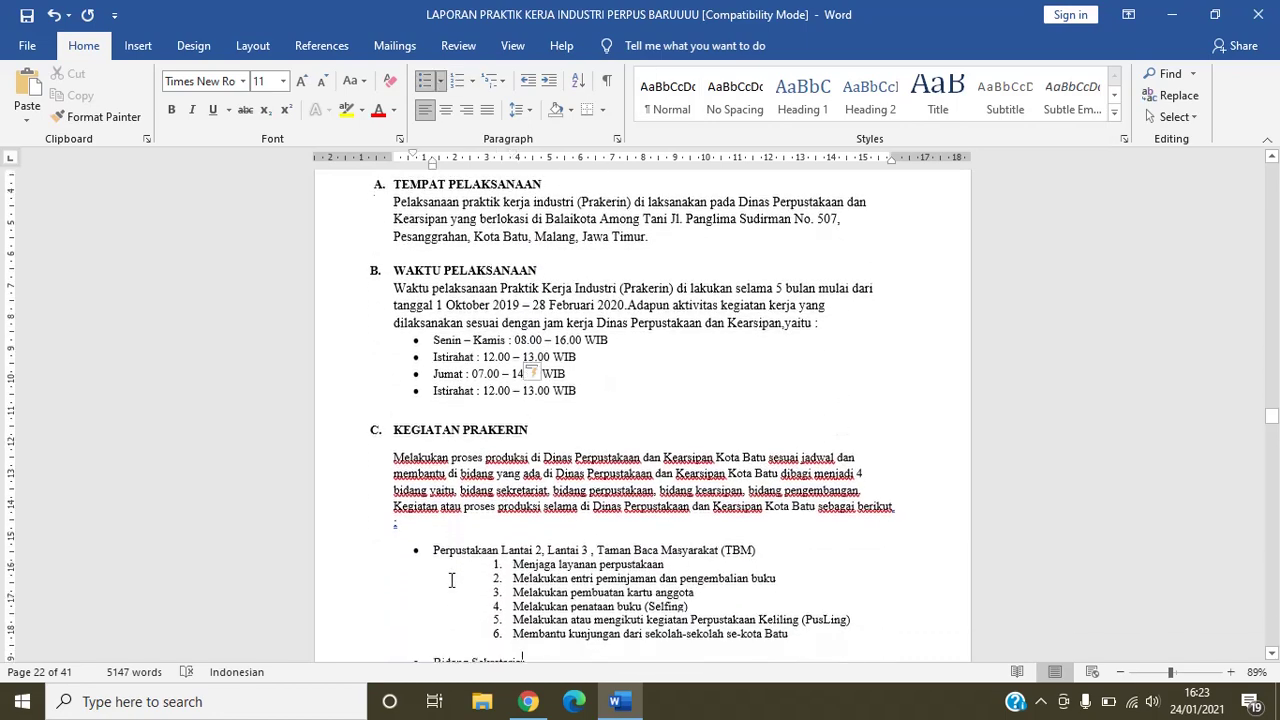
pyautogui.press('Down')
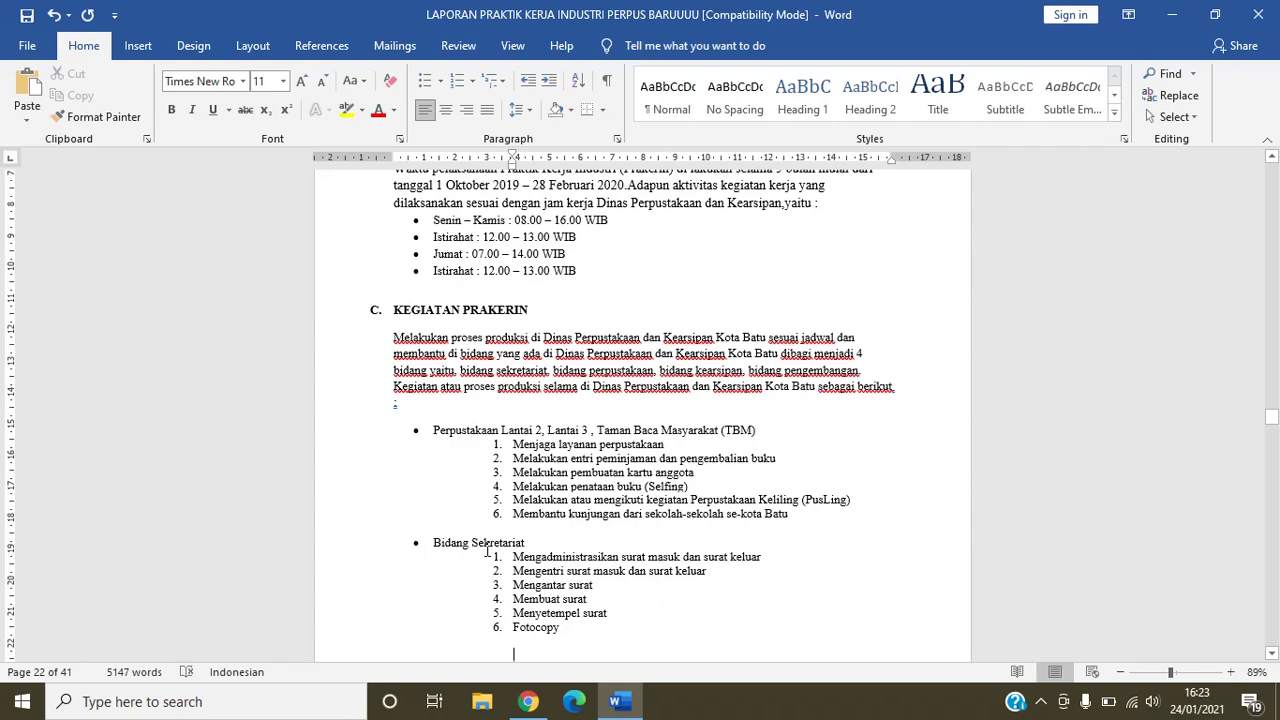
# Step: Continue through the Bidang Kearsipan activities to the Bidang Pengembangan list on the following page
pyautogui.scroll(-5, 487, 550)
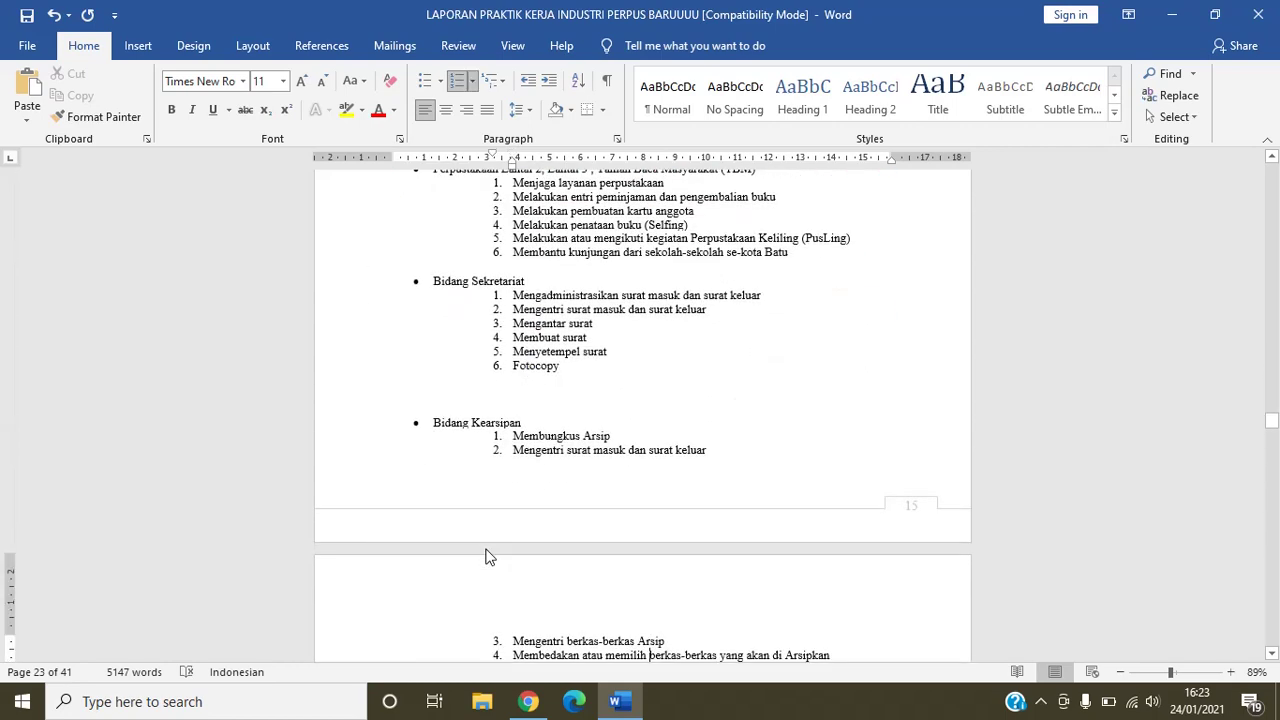
pyautogui.scroll(-11, 487, 555)
pyautogui.press('Down')
pyautogui.press('Down')
pyautogui.press('Down')
pyautogui.press('Down')
pyautogui.press('Down')
pyautogui.press('Down')
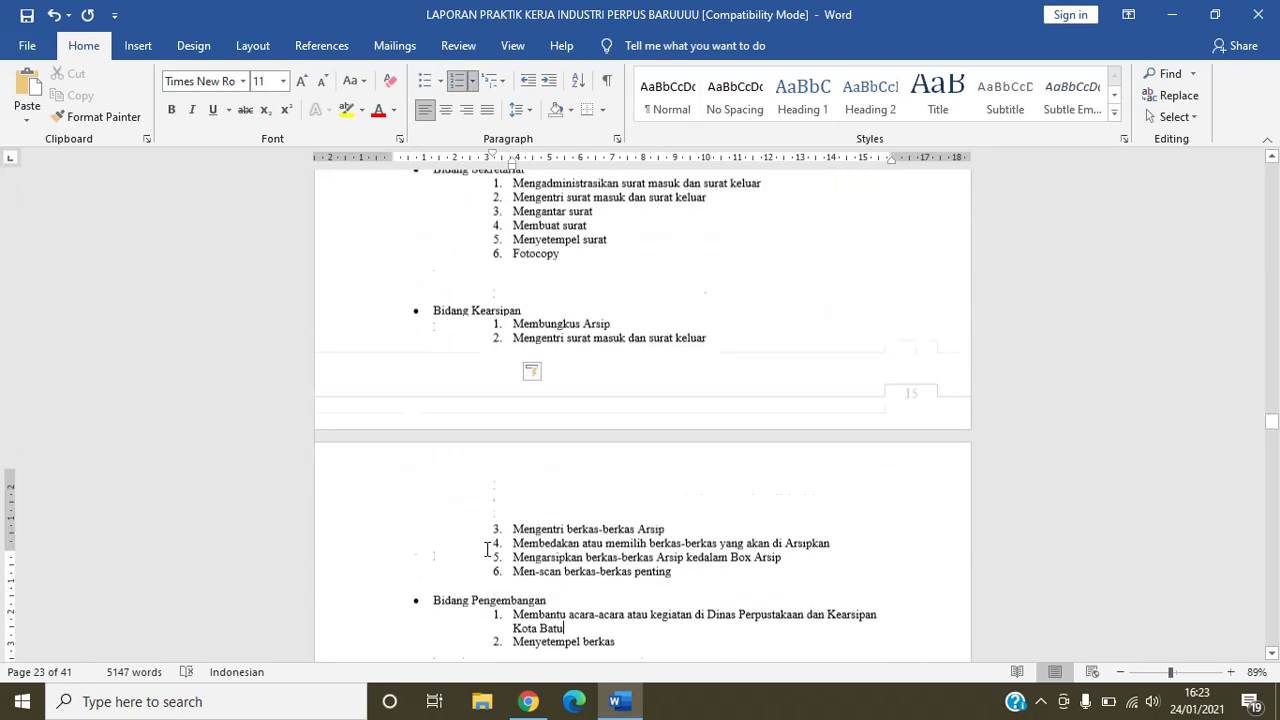
# Step: Review the Kegiatan Prakerin activity lists again from higher up, ending at the sentence introducing the tujuan praktek kerja industri
pyautogui.scroll(14, 487, 550)
pyautogui.scroll(-10, 487, 550)
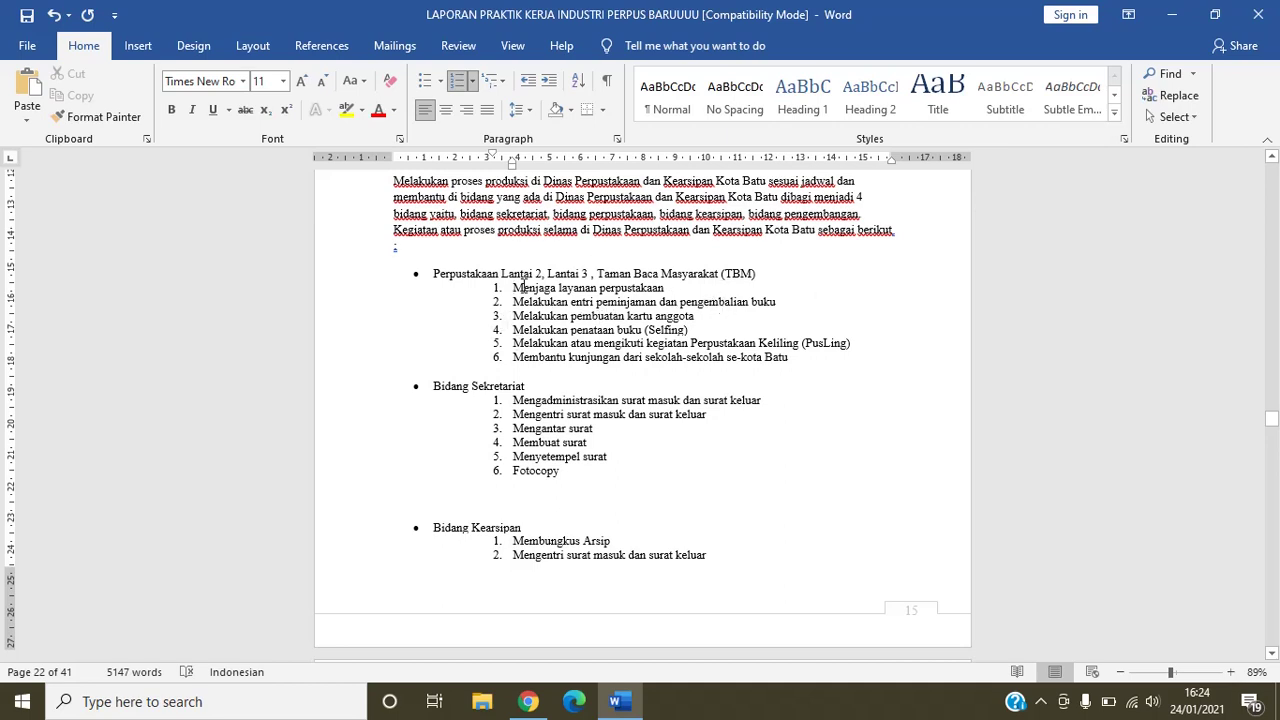
pyautogui.scroll(-10, 523, 287)
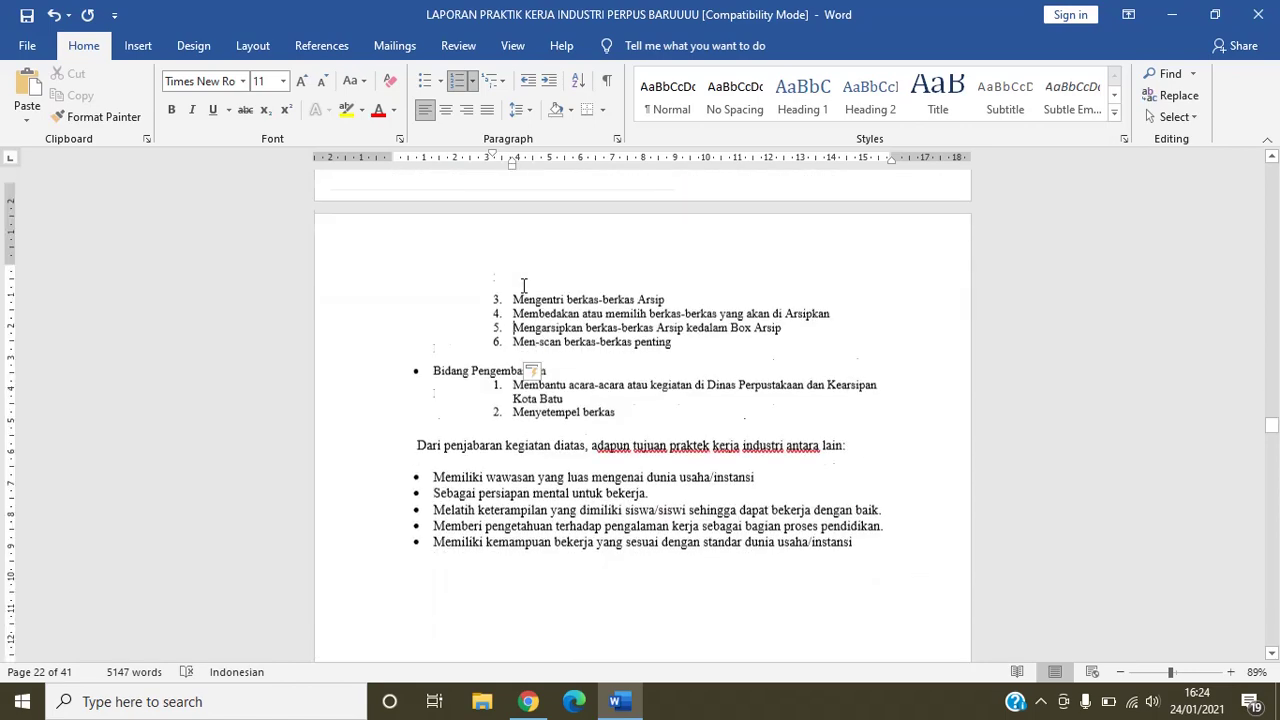
pyautogui.press('Down')
pyautogui.press('Down')
pyautogui.press('Down')
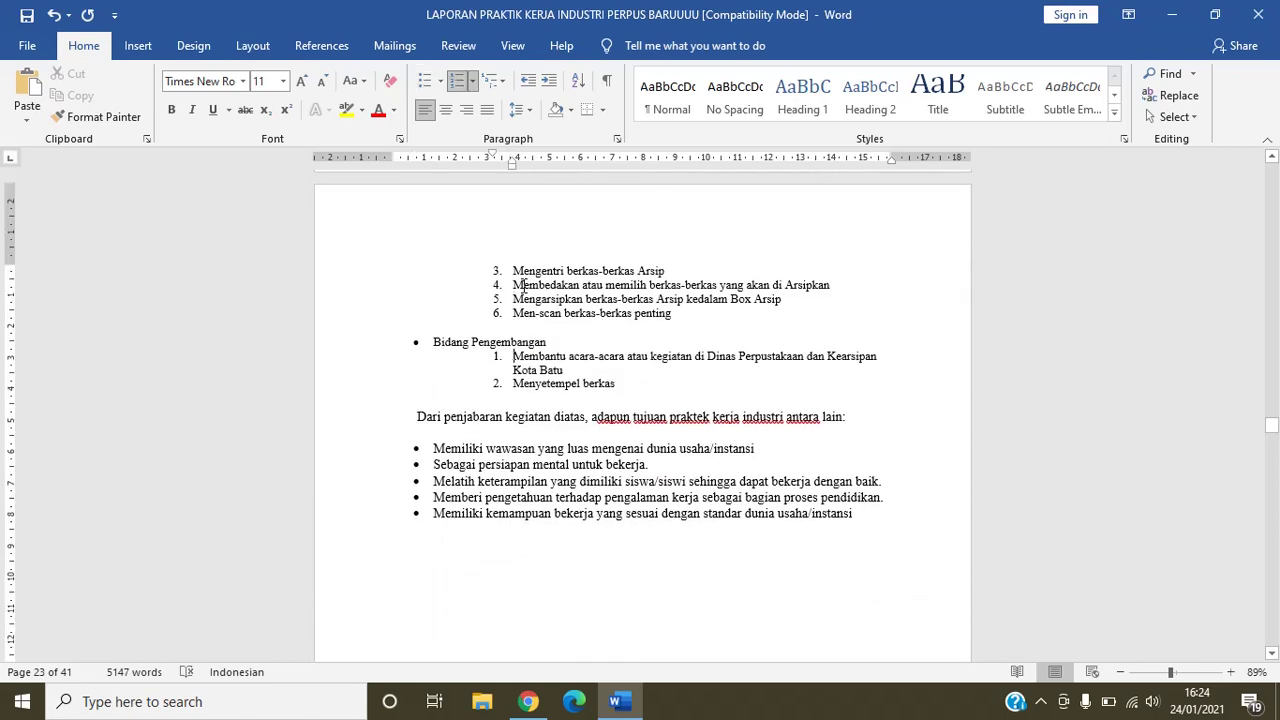
pyautogui.press('Down')
pyautogui.press('Up')
pyautogui.press('Down')
pyautogui.press('Down')
pyautogui.press('Down')
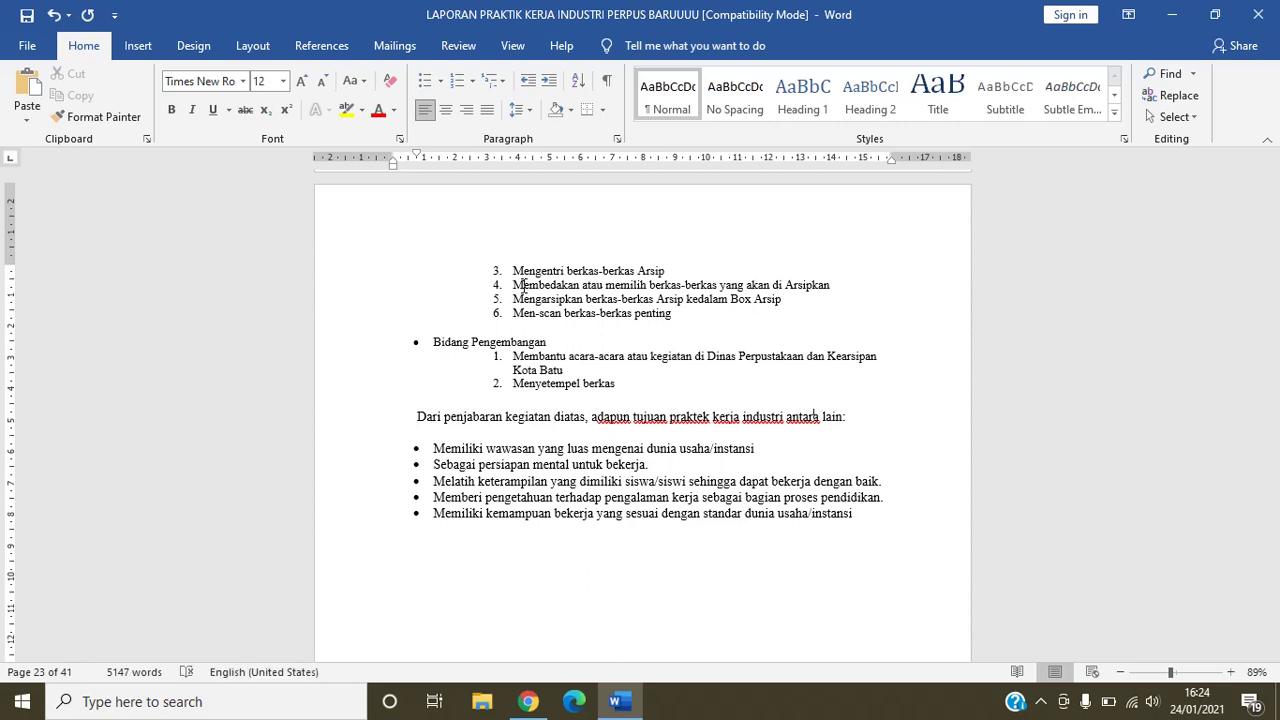
# Step: Go through the bulleted internship objectives that close BAB III, one by one to the end of the list
pyautogui.press('Down')
pyautogui.press('Down')
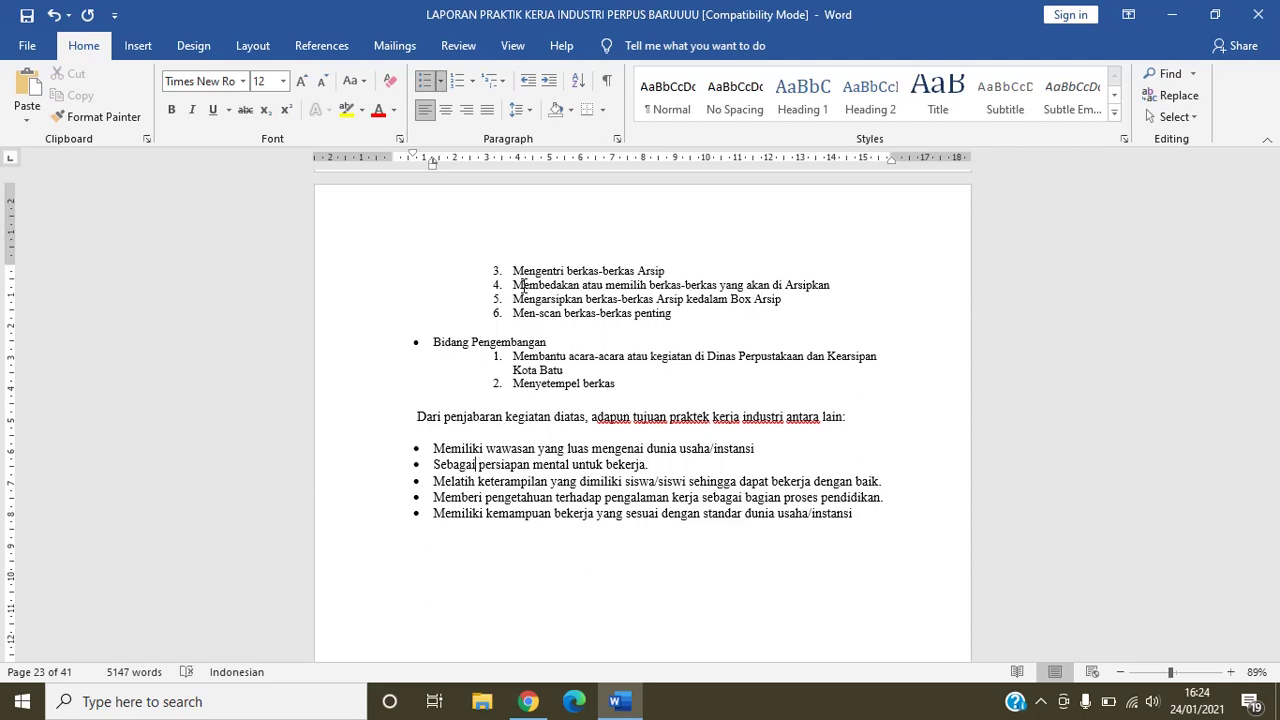
pyautogui.press('Left')
pyautogui.press('Left')
pyautogui.press('Down')
pyautogui.press('Down')
pyautogui.press('Down')
pyautogui.press('Down')
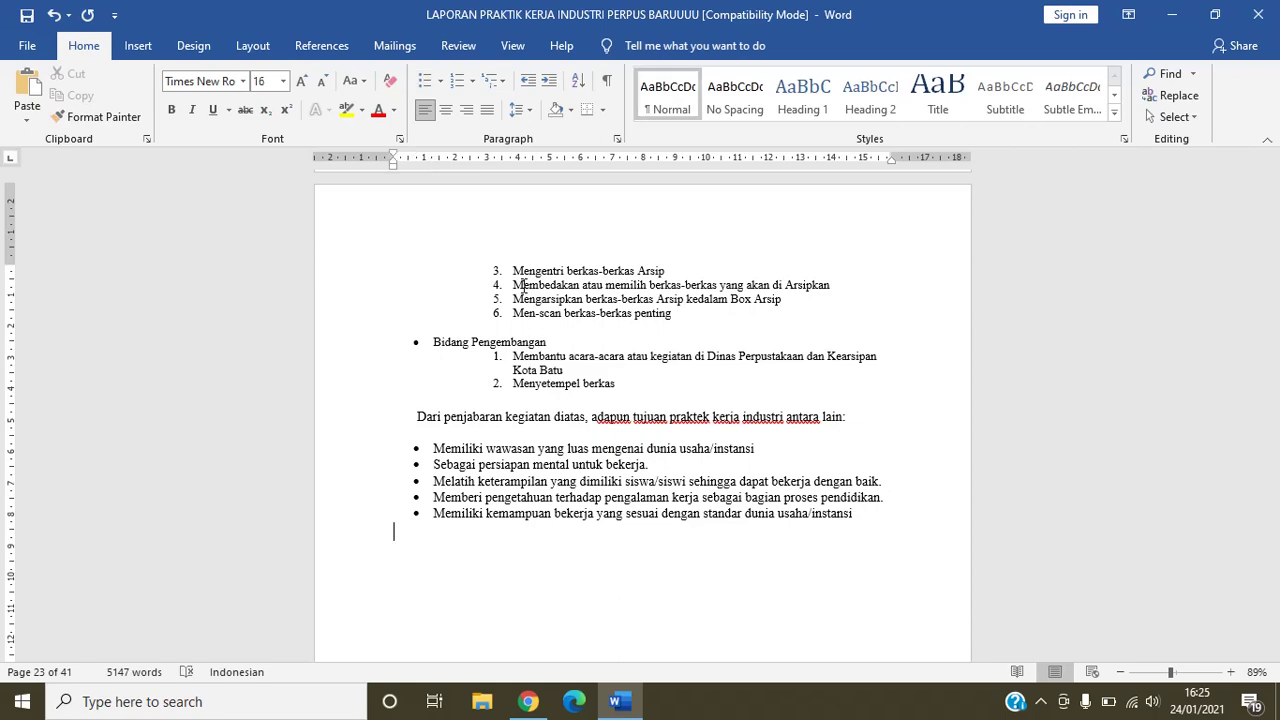
# Step: Move past the blank remainder of BAB III to the BAB VI Penutup heading
pyautogui.press('Down')
pyautogui.press('Down')
pyautogui.press('Down')
pyautogui.press('Down')
pyautogui.press('Down')
pyautogui.press('Down')
pyautogui.press('Down')
pyautogui.press('Down')
pyautogui.press('Down')
pyautogui.press('Down')
pyautogui.press('Down')
pyautogui.press('Down')
pyautogui.press('Down')
pyautogui.press('Down')
pyautogui.press('Down')
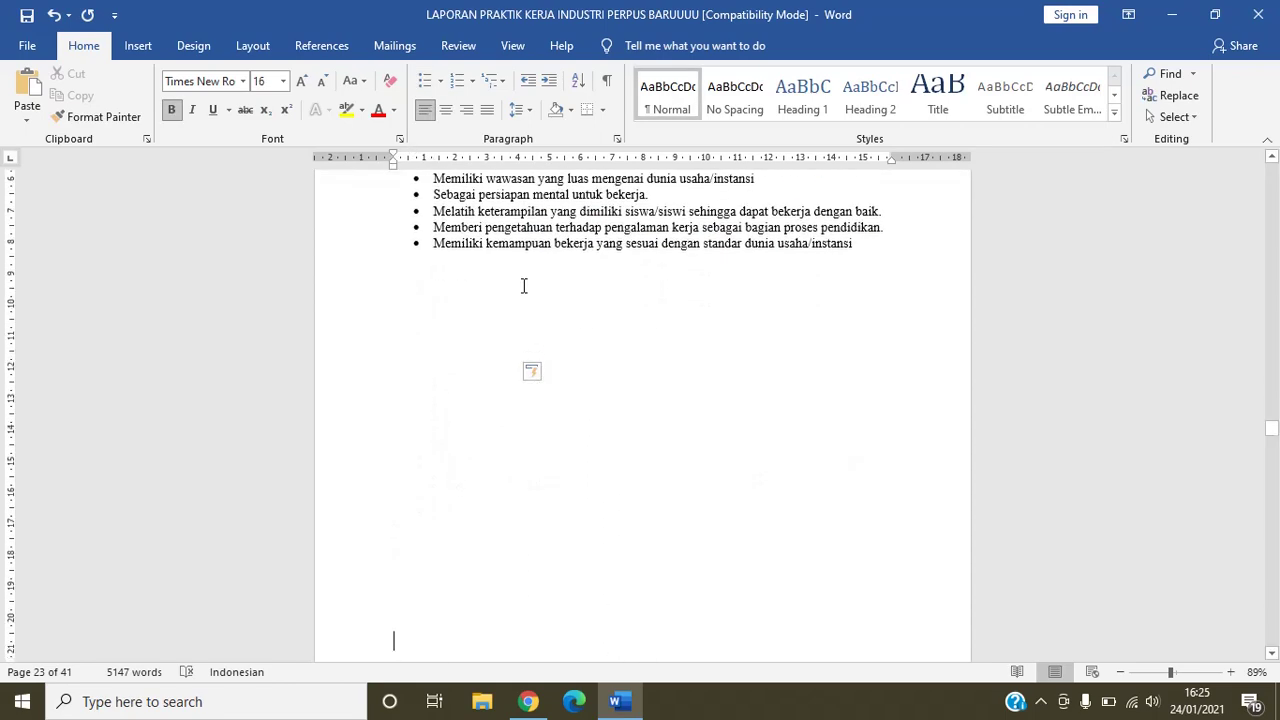
pyautogui.press('Down')
pyautogui.press('Down')
pyautogui.press('Down')
pyautogui.press('Down')
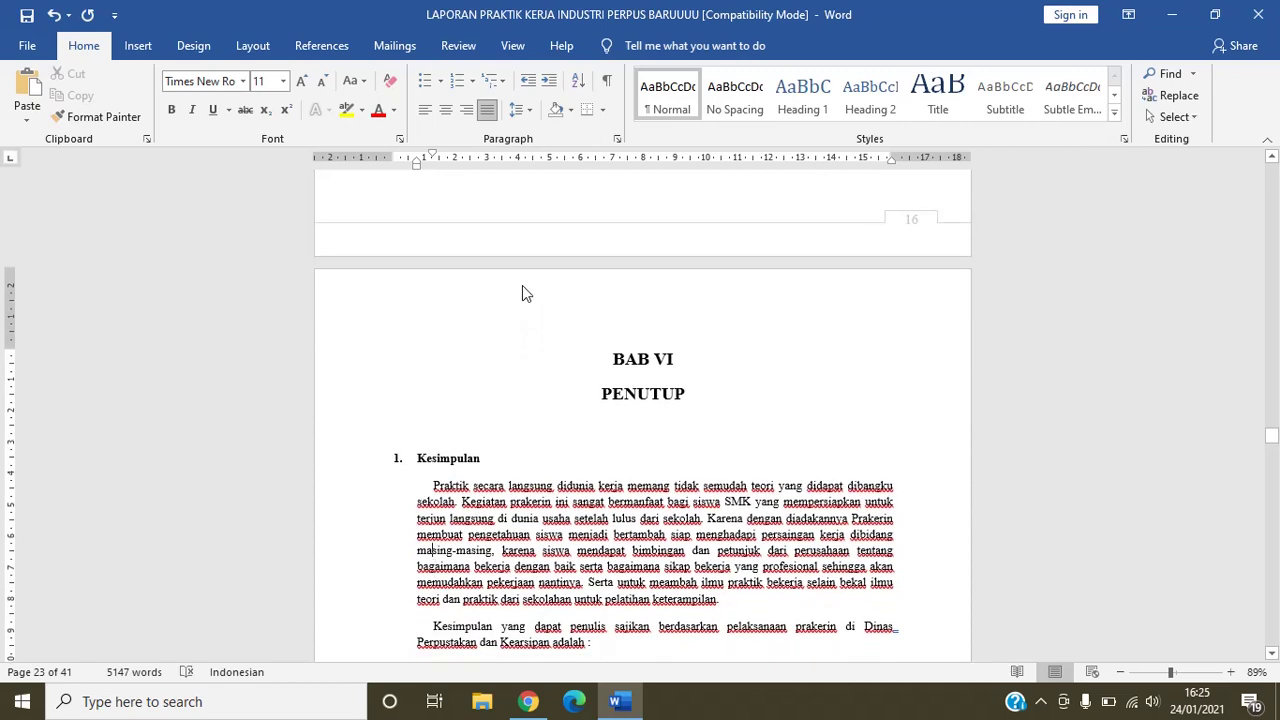
# Step: View section 1, Kesimpulan, in BAB VI with its bulleted conclusions, down to the start of Saran
pyautogui.press('Up')
pyautogui.press('Up')
pyautogui.press('Up')
pyautogui.press('Up')
pyautogui.press('Up')
pyautogui.press('Down')
pyautogui.press('Down')
pyautogui.press('Down')
pyautogui.press('Down')
pyautogui.press('Down')
pyautogui.press('Down')
pyautogui.press('Down')
pyautogui.press('Down')
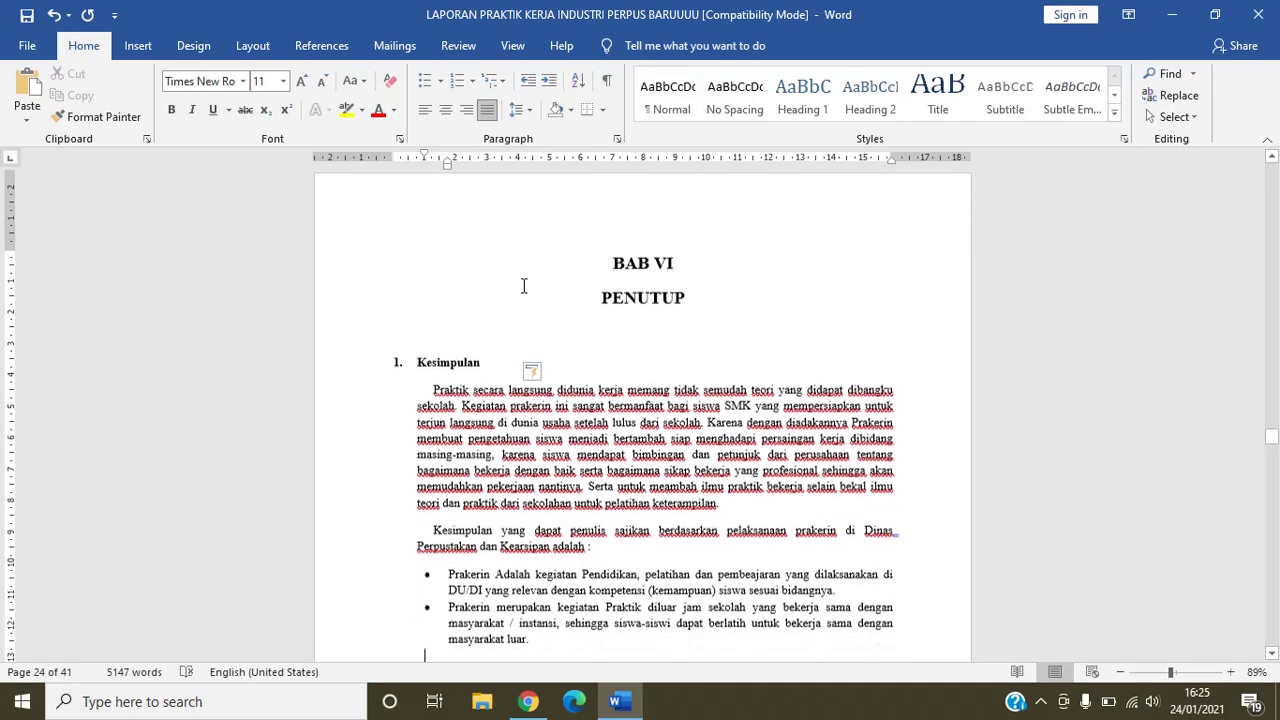
pyautogui.press('Down')
pyautogui.press('Down')
pyautogui.press('Down')
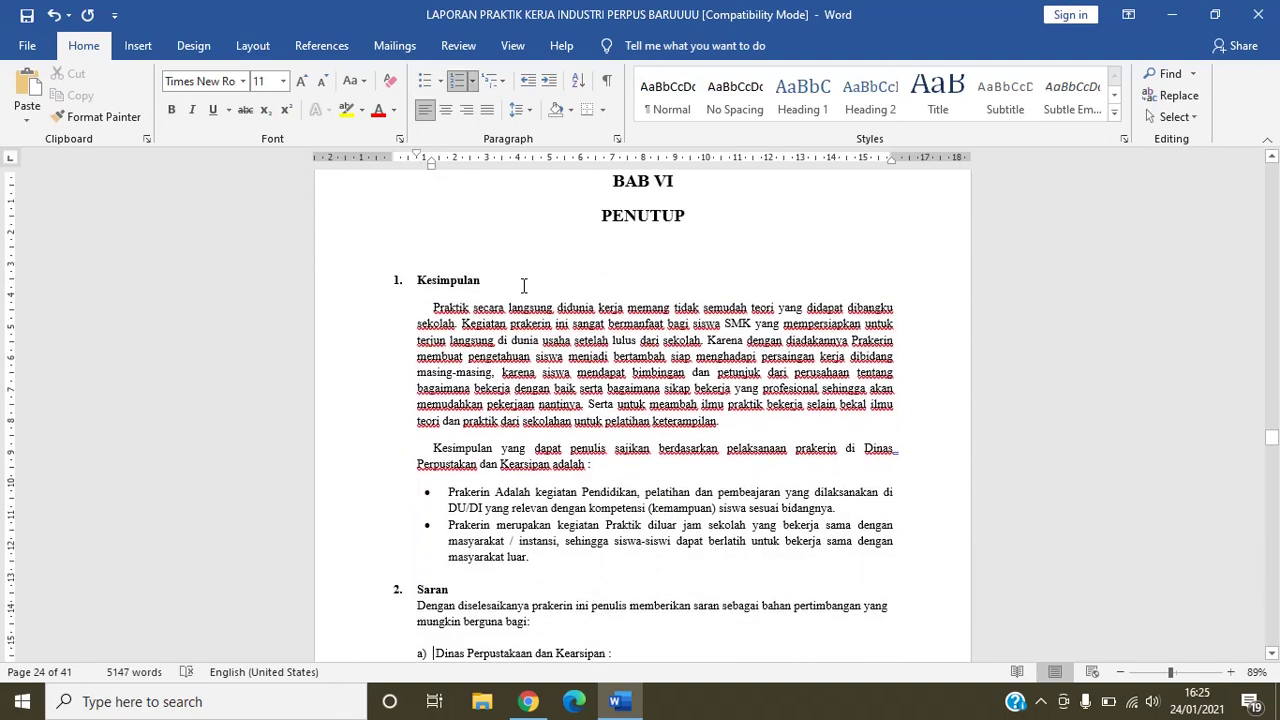
# Step: View section 2, Saran, with the suggestions addressed to Dinas Perpustakaan dan Kearsipan
pyautogui.press('Down')
pyautogui.press('Down')
pyautogui.press('Down')
pyautogui.press('Down')
pyautogui.press('Down')
pyautogui.press('Down')
pyautogui.press('Down')
pyautogui.press('Down')
pyautogui.press('Down')
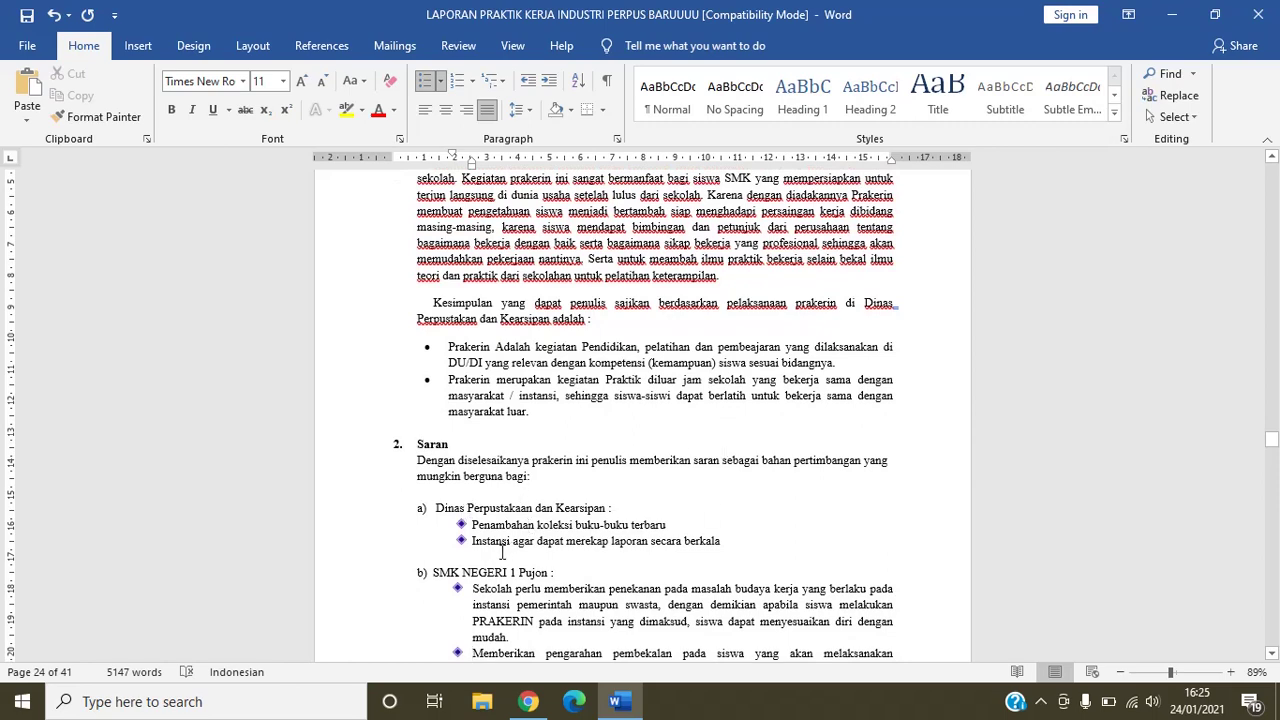
# Step: Continue through the suggestions for SMK Negeri 1 Pujon to item c, Siswa – siswi selanjutnya, and its bullets
pyautogui.press('Down')
pyautogui.press('Down')
pyautogui.press('Down')
pyautogui.press('Down')
pyautogui.press('Down')
pyautogui.press('Down')
pyautogui.press('Down')
pyautogui.press('Down')
pyautogui.press('Down')
pyautogui.press('Down')
pyautogui.press('Down')
pyautogui.press('Down')
pyautogui.press('Down')
pyautogui.press('Down')
pyautogui.press('Down')
pyautogui.press('Down')
pyautogui.press('Down')
pyautogui.press('Down')
pyautogui.press('Down')
pyautogui.press('Down')
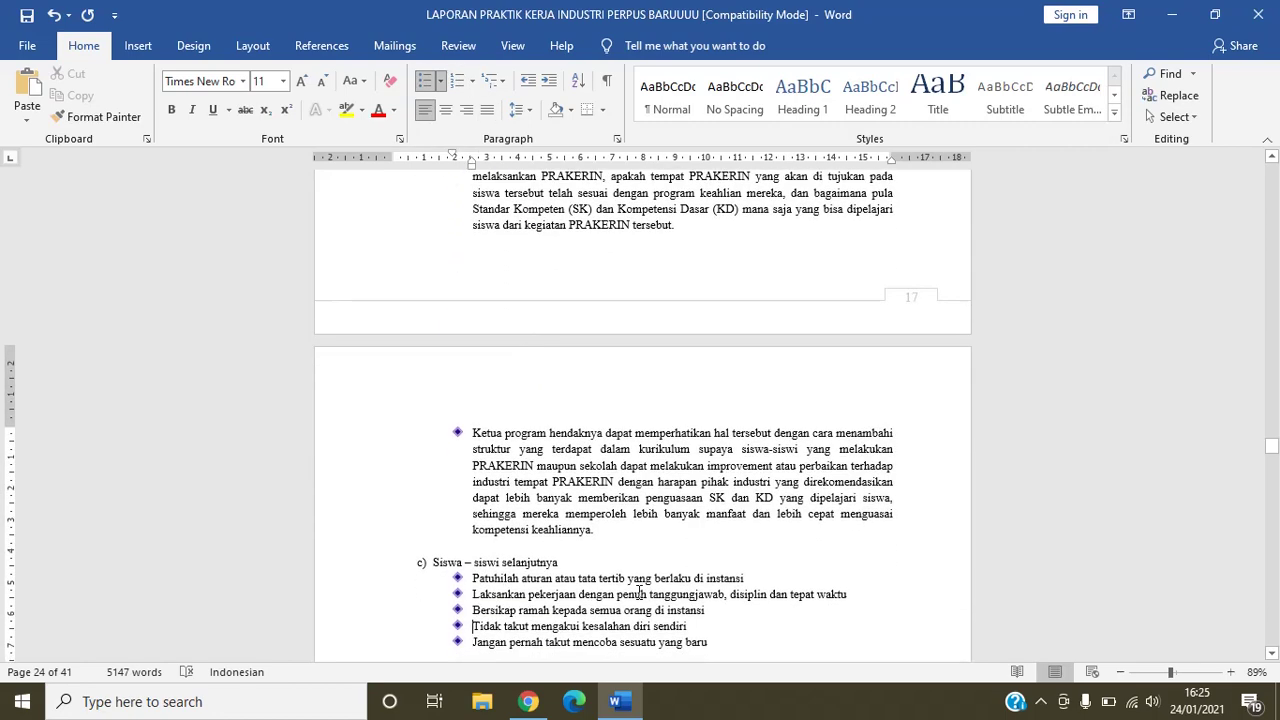
pyautogui.press('Up')
pyautogui.press('Up')
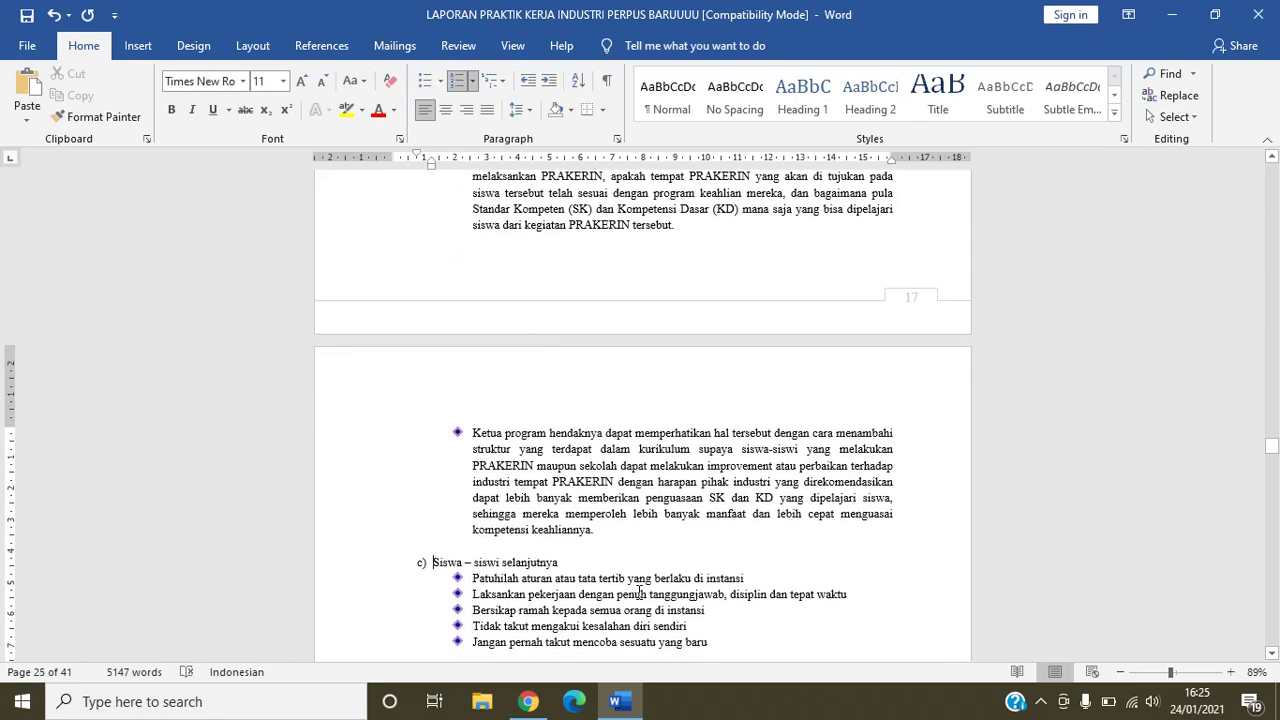
# Step: Continue past the Siswa – siswi selanjutnya bullets and the blank space to the BAB V Dokumentasi dan Lampiran heading
pyautogui.press('Down')
pyautogui.press('Down')
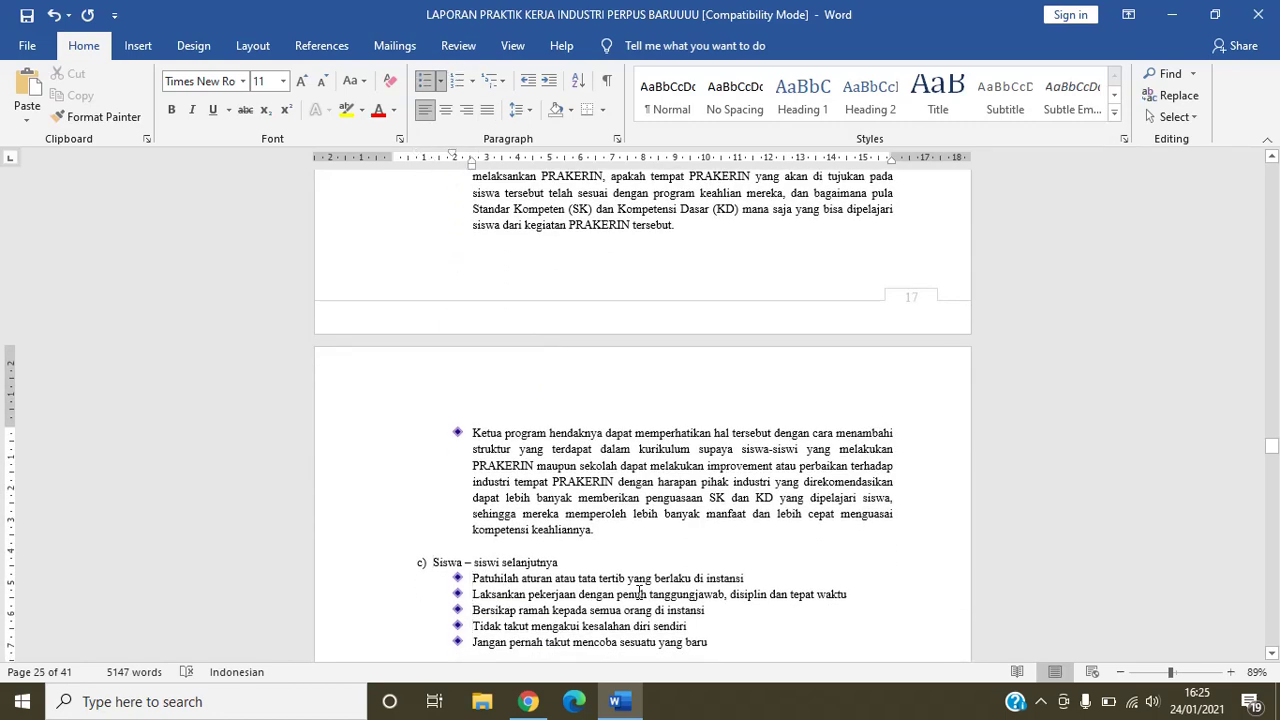
pyautogui.press('Down')
pyautogui.press('Down')
pyautogui.press('Down')
pyautogui.press('Down')
pyautogui.press('Down')
pyautogui.press('Down')
pyautogui.press('Down')
pyautogui.press('Down')
pyautogui.press('Down')
pyautogui.press('Down')
pyautogui.press('Down')
pyautogui.press('Down')
pyautogui.press('Down')
pyautogui.press('Down')
pyautogui.press('Down')
pyautogui.press('Down')
pyautogui.press('Down')
pyautogui.press('Down')
pyautogui.press('Down')
pyautogui.press('Down')
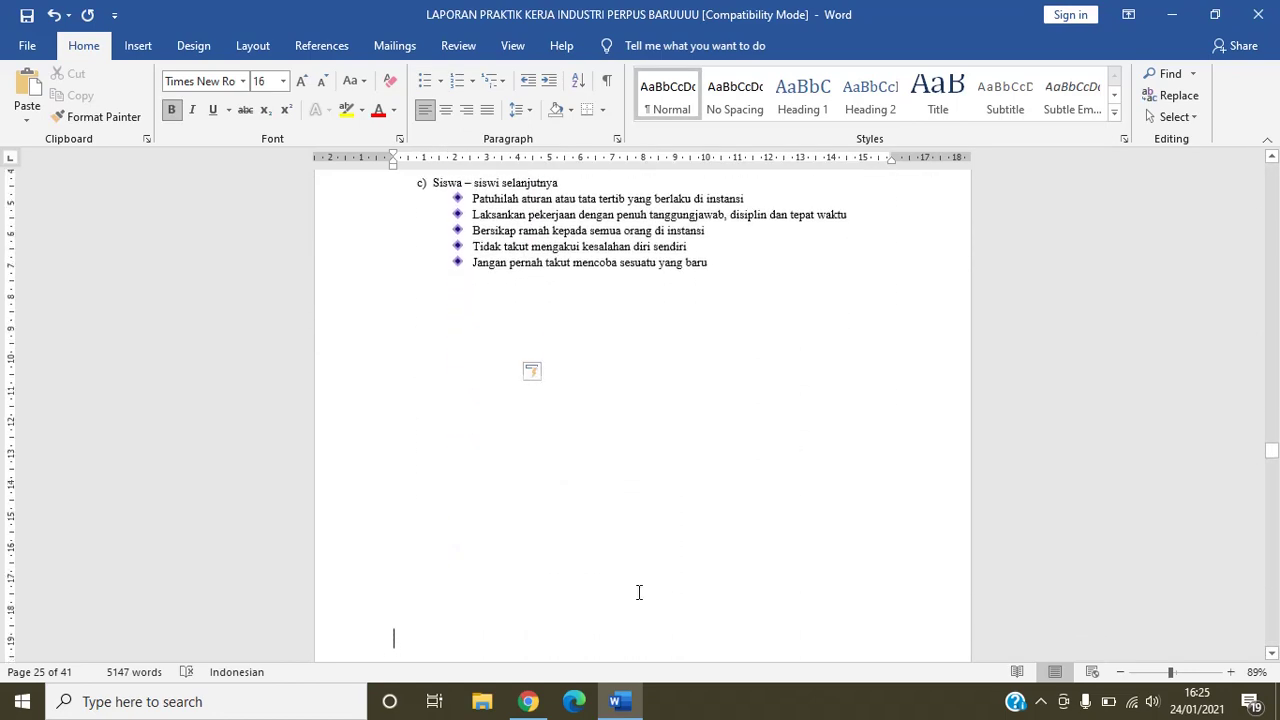
pyautogui.press('Down')
pyautogui.press('Down')
pyautogui.press('Down')
pyautogui.press('Down')
pyautogui.press('Down')
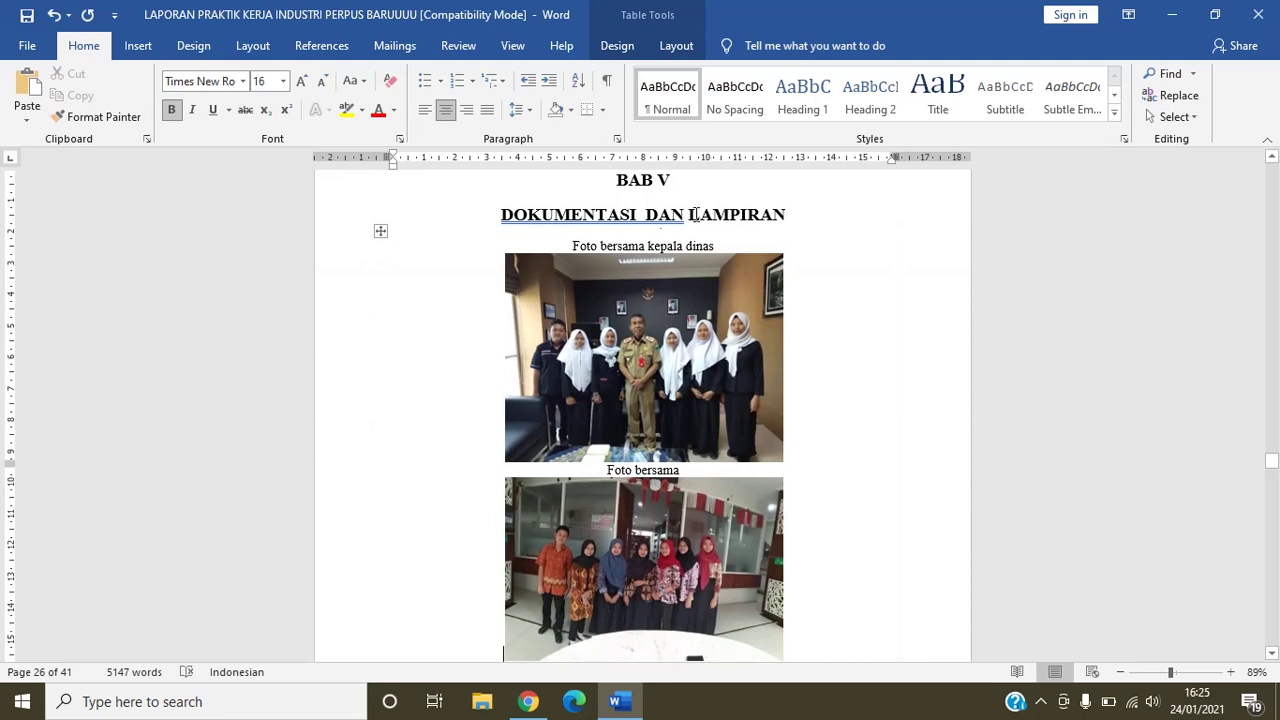
# Step: View the first photos of BAB V, from Foto bersama kepala dinas to Kegiatan Monitoring Bersama Kabid Perpustakaan
pyautogui.press('Down')
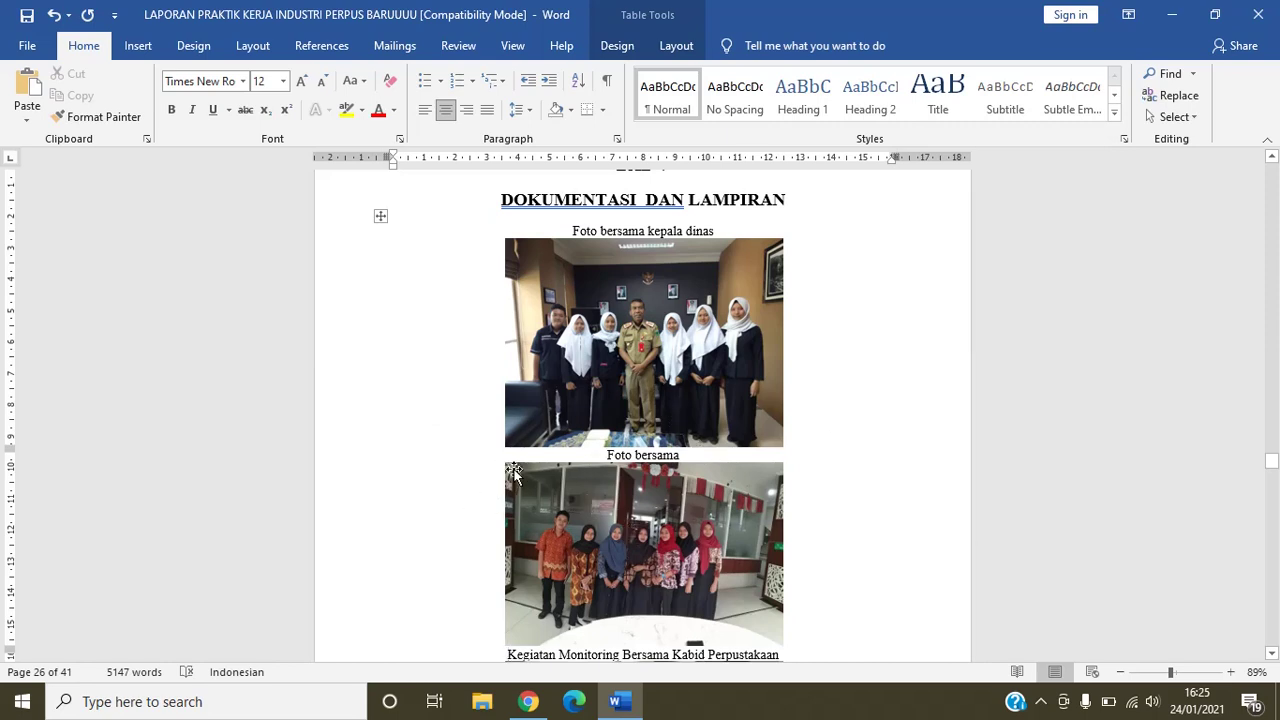
pyautogui.scroll(-3, 513, 474)
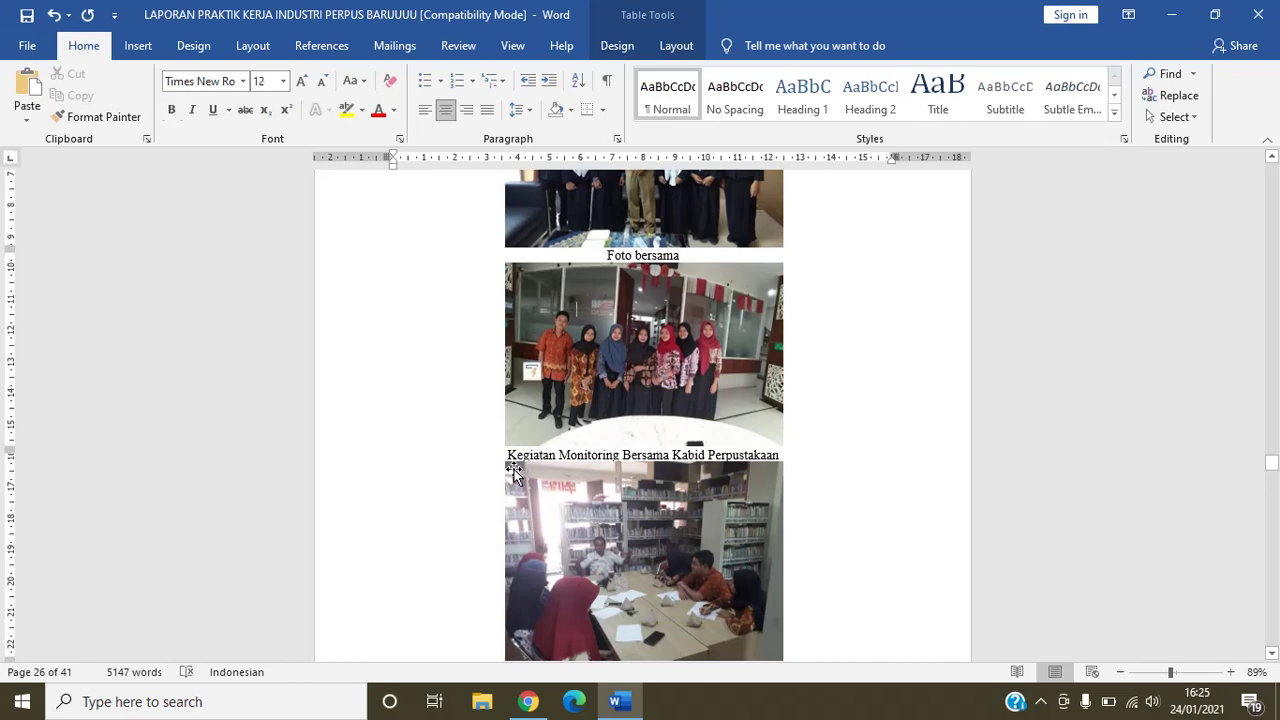
pyautogui.scroll(7, 513, 474)
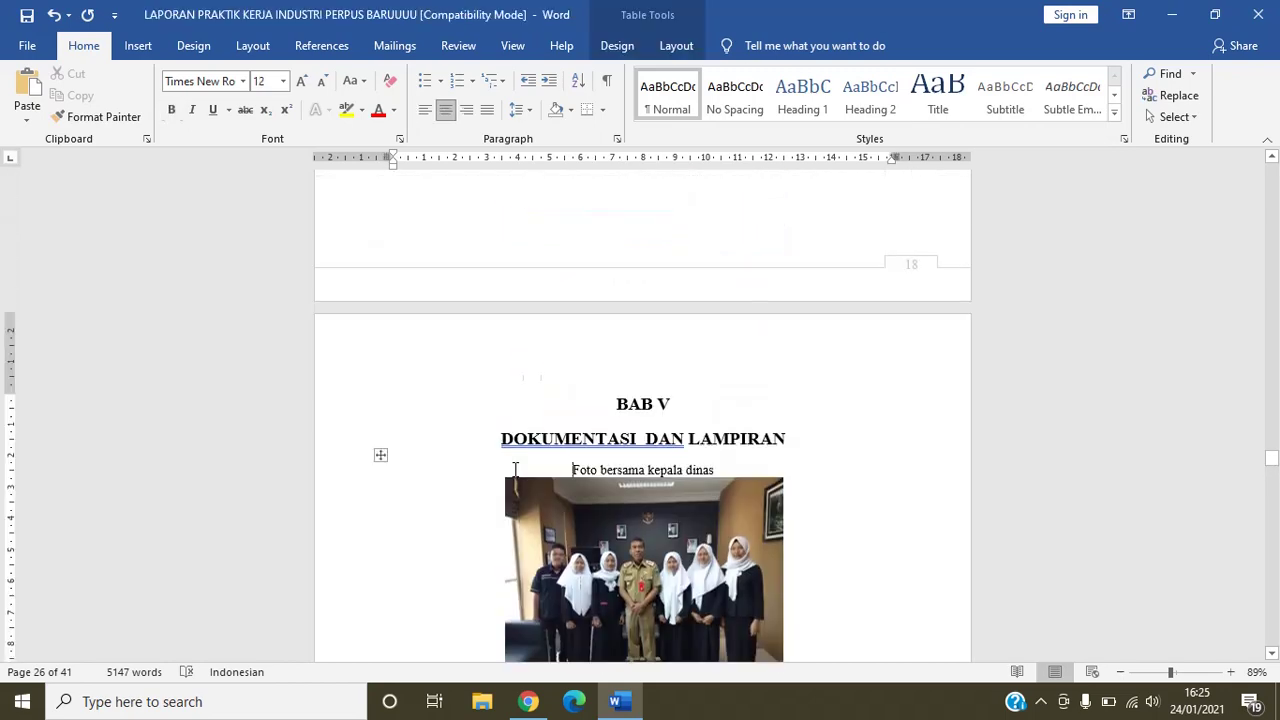
pyautogui.scroll(-6, 515, 470)
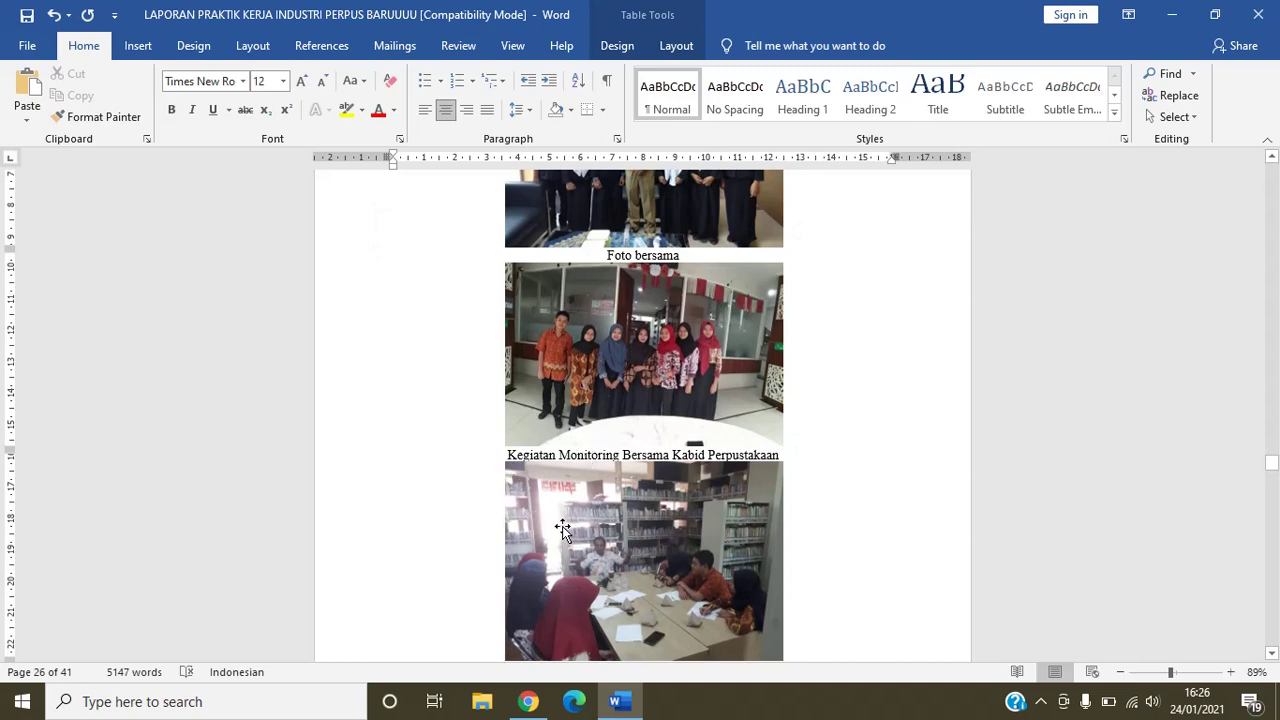
pyautogui.click(855, 444)
pyautogui.scroll(-5, 855, 444)
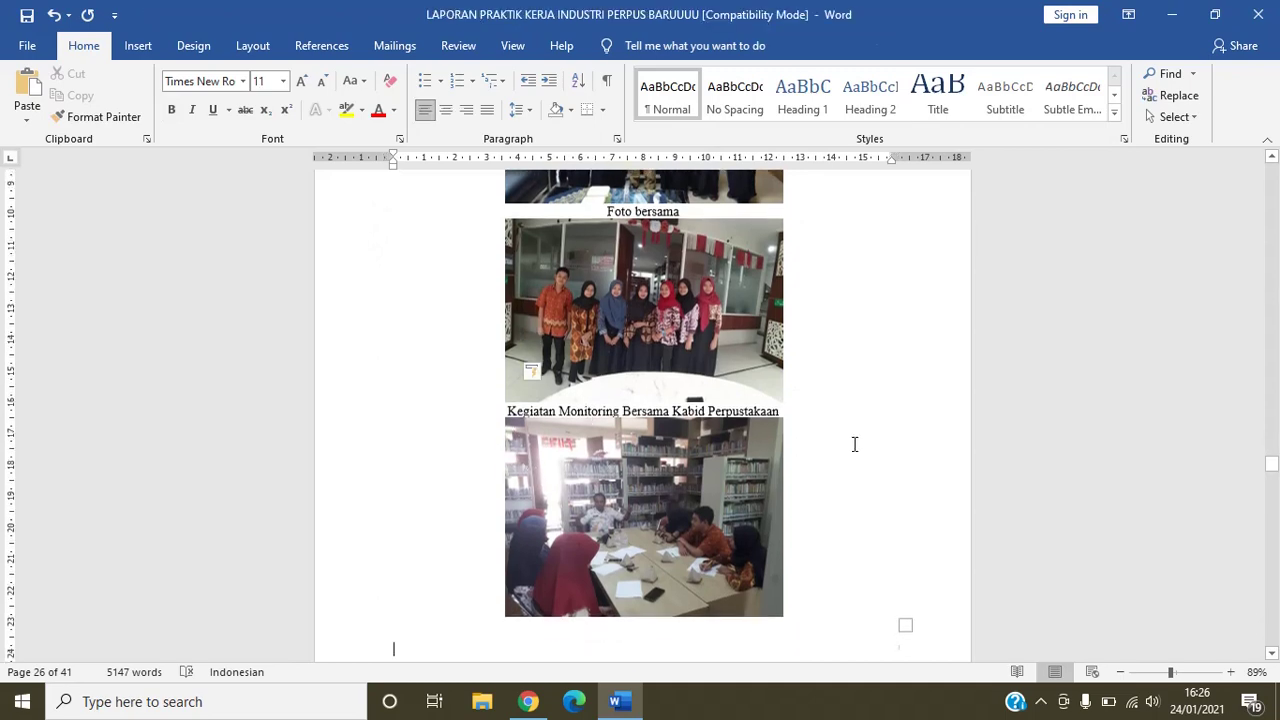
# Step: Look through the Foto pengantaran prakerin pictures down to the start of the Membungkus berkas arsip page
pyautogui.press('Down')
pyautogui.press('Down')
pyautogui.press('Down')
pyautogui.press('Down')
pyautogui.press('Down')
pyautogui.press('Down')
pyautogui.press('Down')
pyautogui.press('Down')
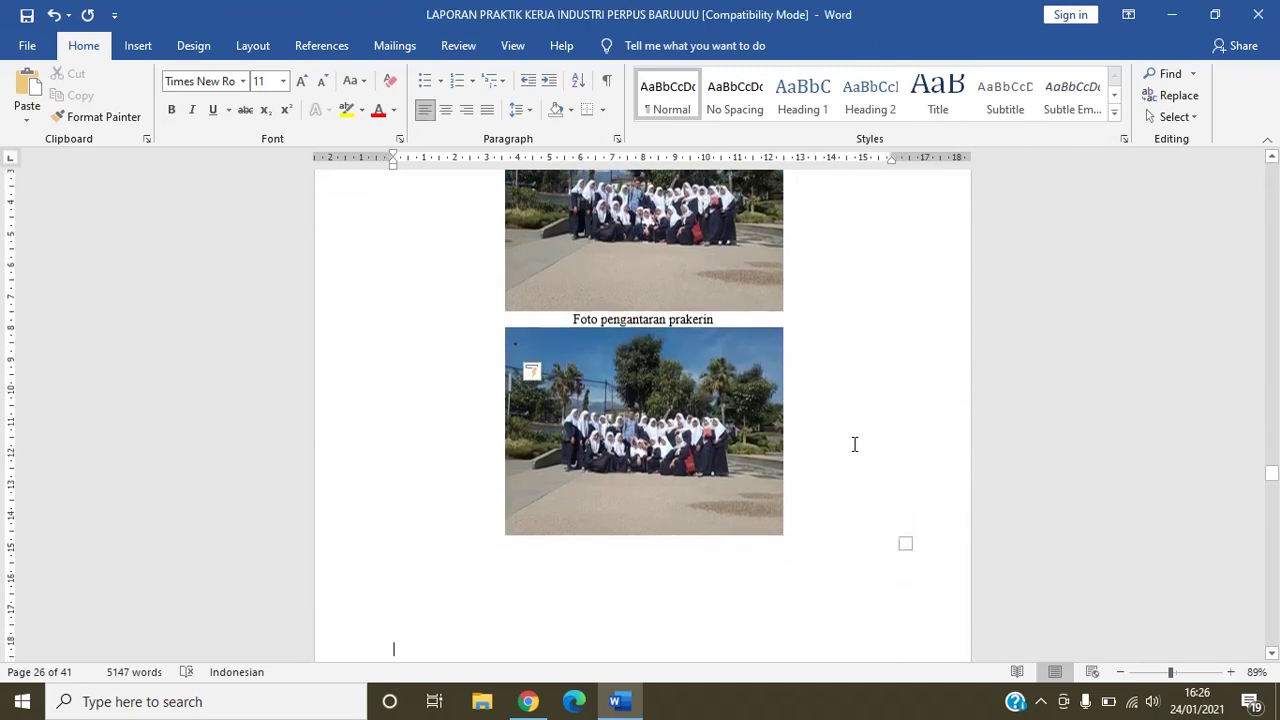
pyautogui.press('Down')
pyautogui.press('Down')
pyautogui.press('Down')
pyautogui.press('Down')
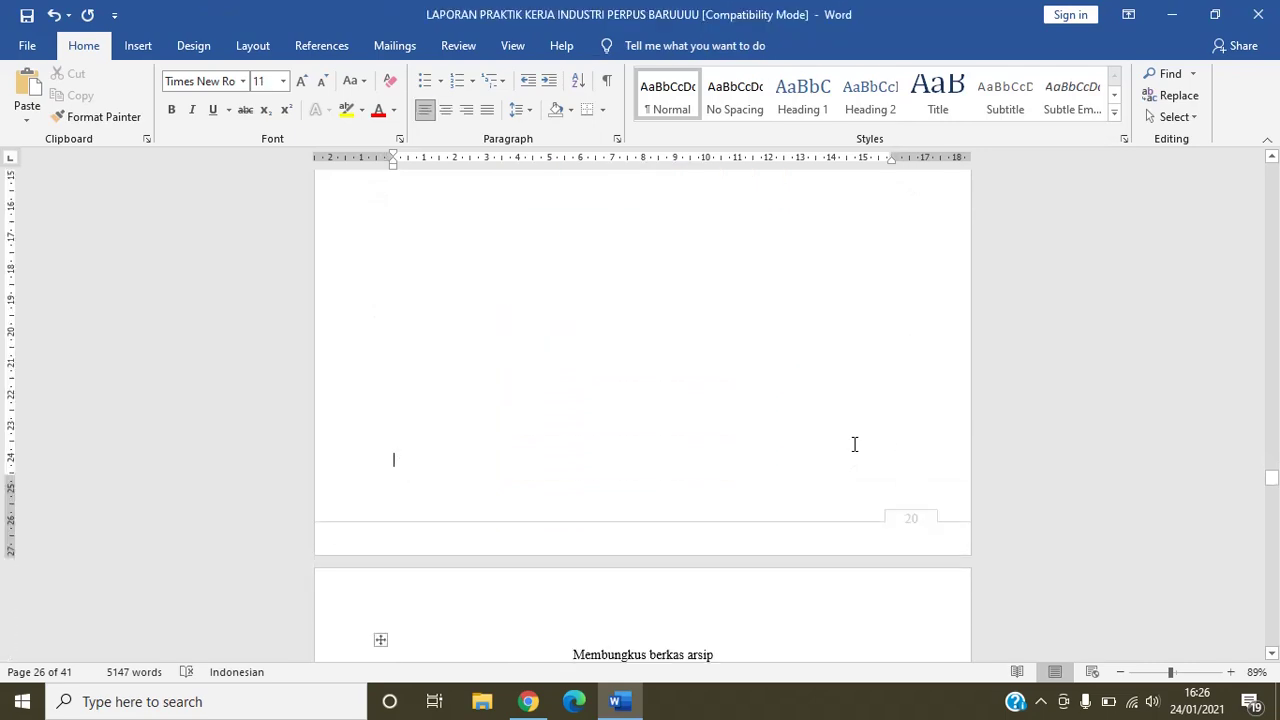
# Step: Return to the BAB V heading and go through the photos again to the Foto pengantaran prakerin page
pyautogui.press('Up')
pyautogui.press('Up')
pyautogui.press('Up')
pyautogui.press('Up')
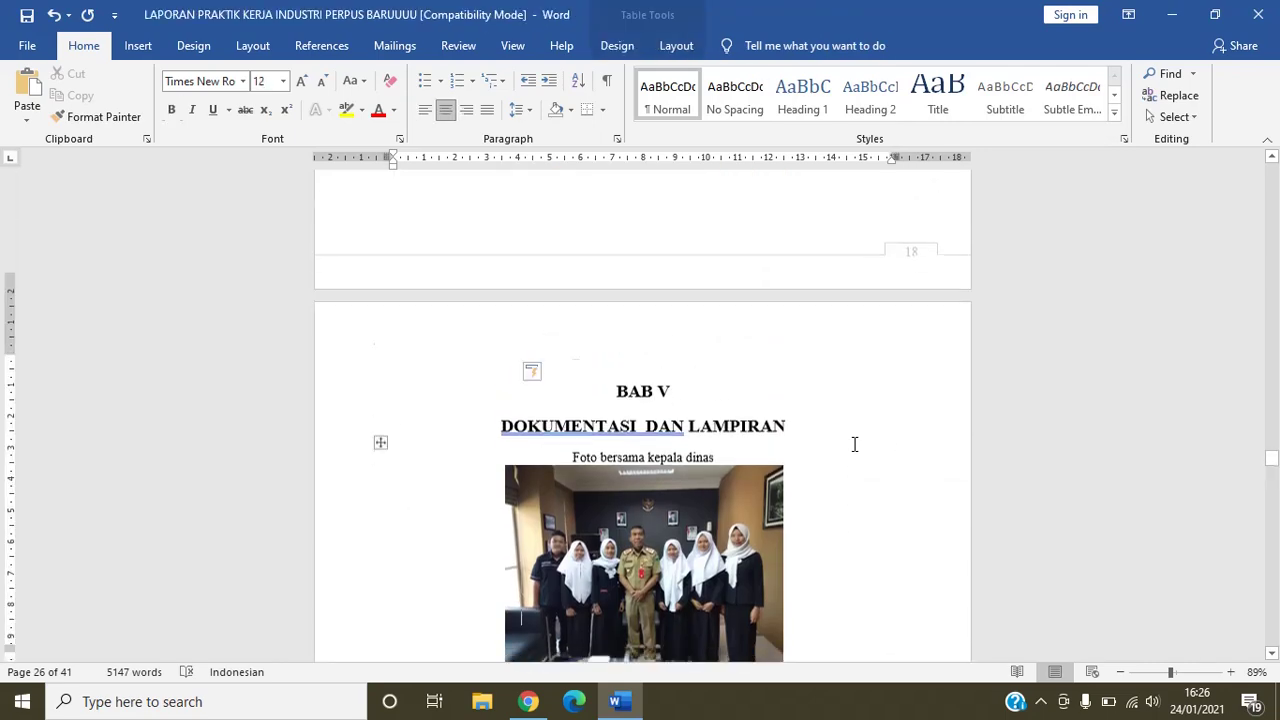
pyautogui.press('Down')
pyautogui.press('Down')
pyautogui.press('Down')
pyautogui.press('Down')
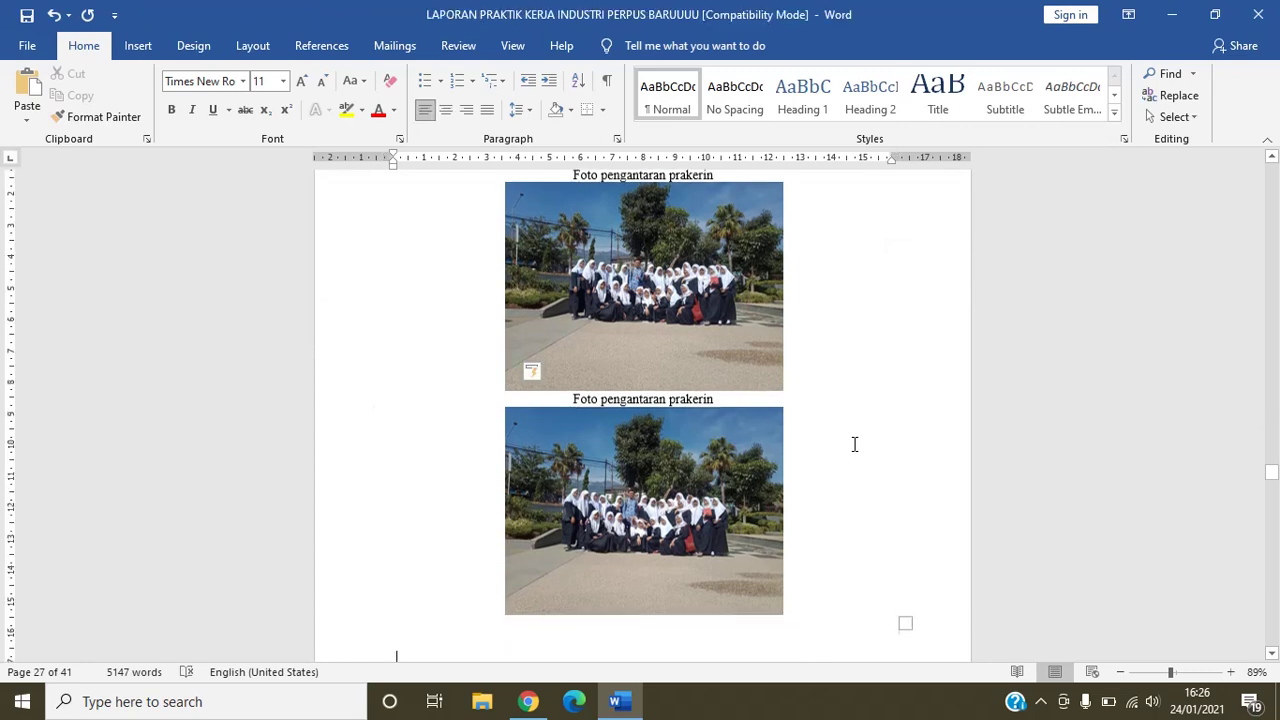
# Step: View the archive photos, including Memilah berkas arsip, and continue to the Kegiatan Perpustakaan Keliling photos
pyautogui.press('Down')
pyautogui.press('Down')
pyautogui.press('Down')
pyautogui.press('Down')
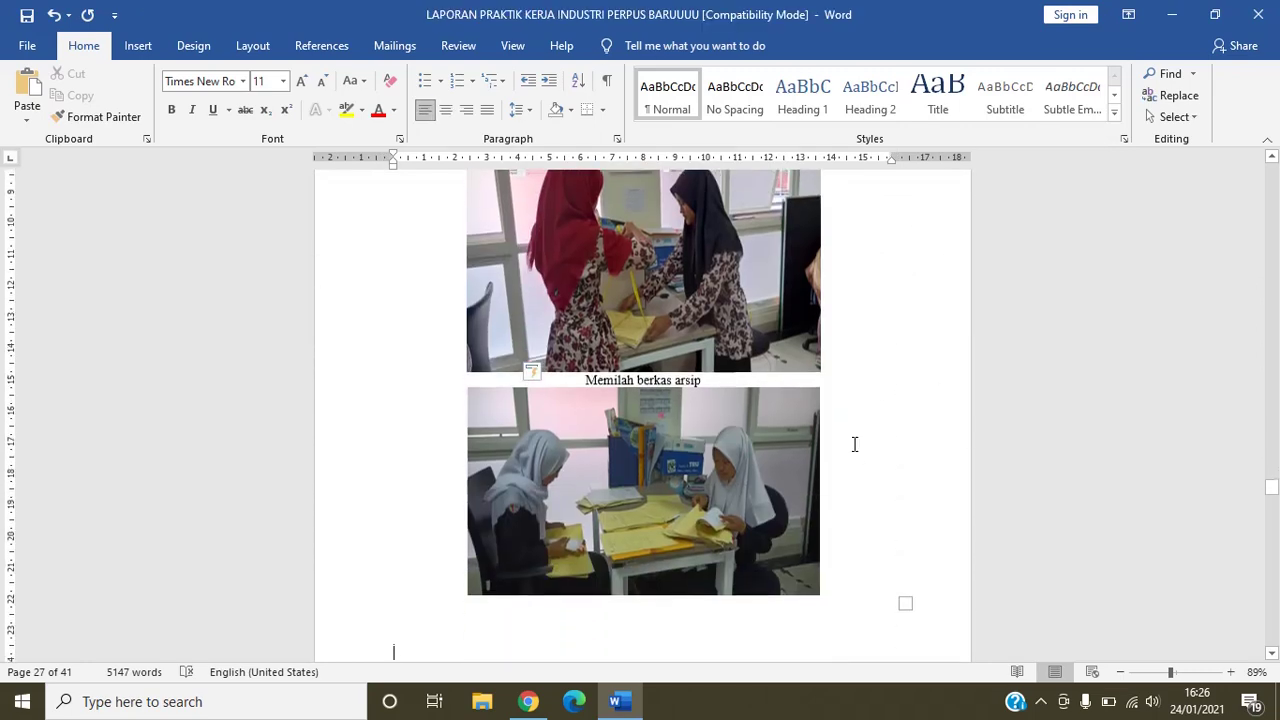
pyautogui.press('Down')
pyautogui.press('Down')
pyautogui.press('Down')
pyautogui.press('Down')
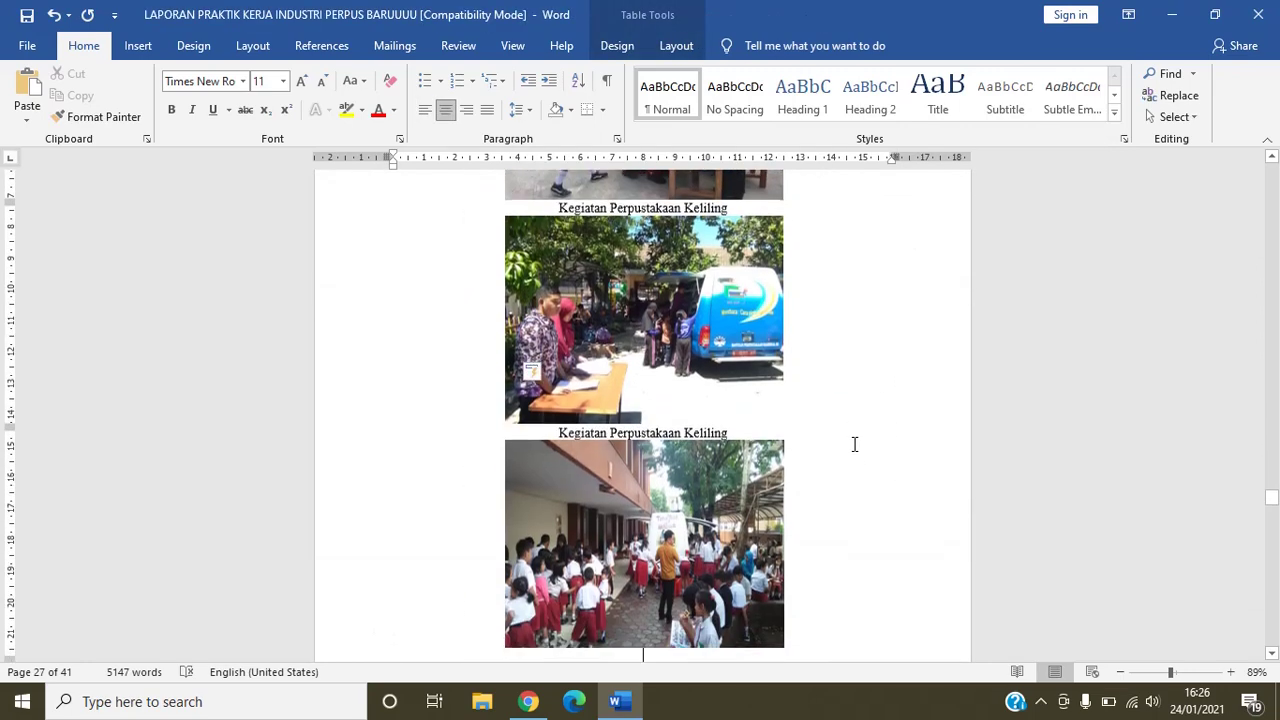
# Step: View the Kegiatan Kunjungan Perpustakaan photos and continue to Mengentri Data Calon Anggota dan Membuat Kartu Anggota
pyautogui.press('Down')
pyautogui.press('Down')
pyautogui.press('Down')
pyautogui.press('Down')
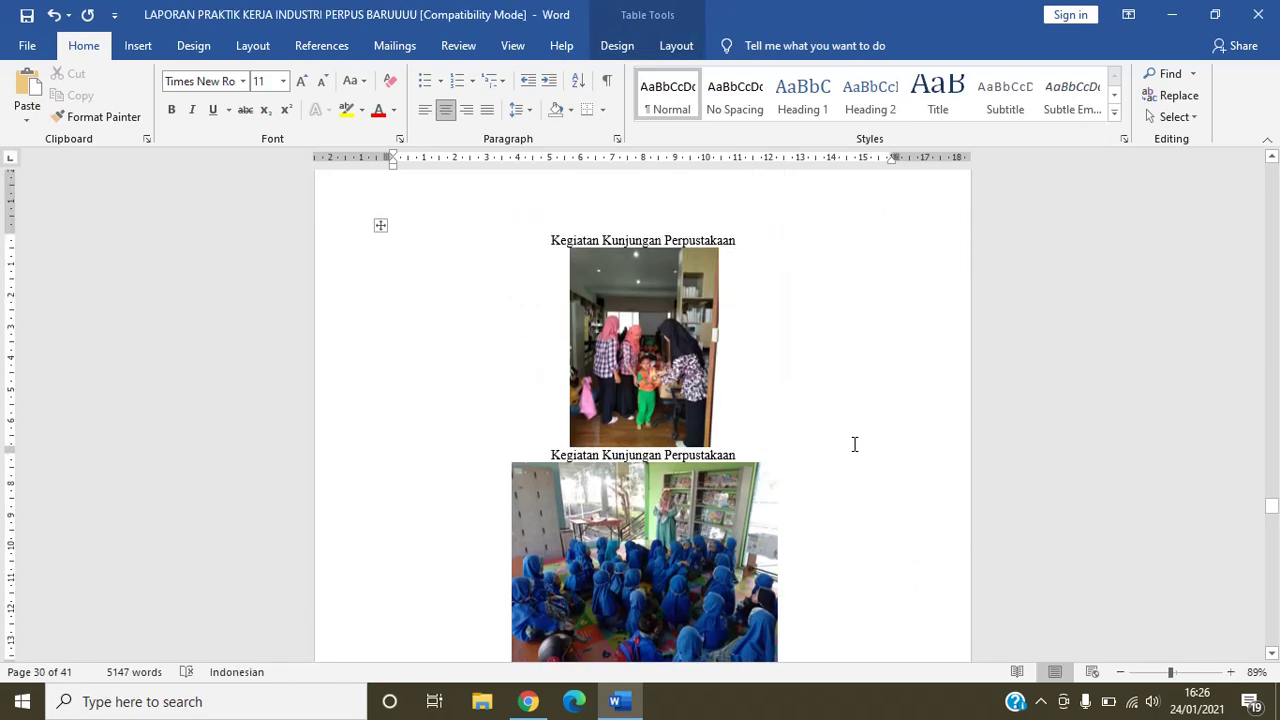
pyautogui.press('Down')
pyautogui.press('Down')
pyautogui.press('Down')
pyautogui.press('Down')
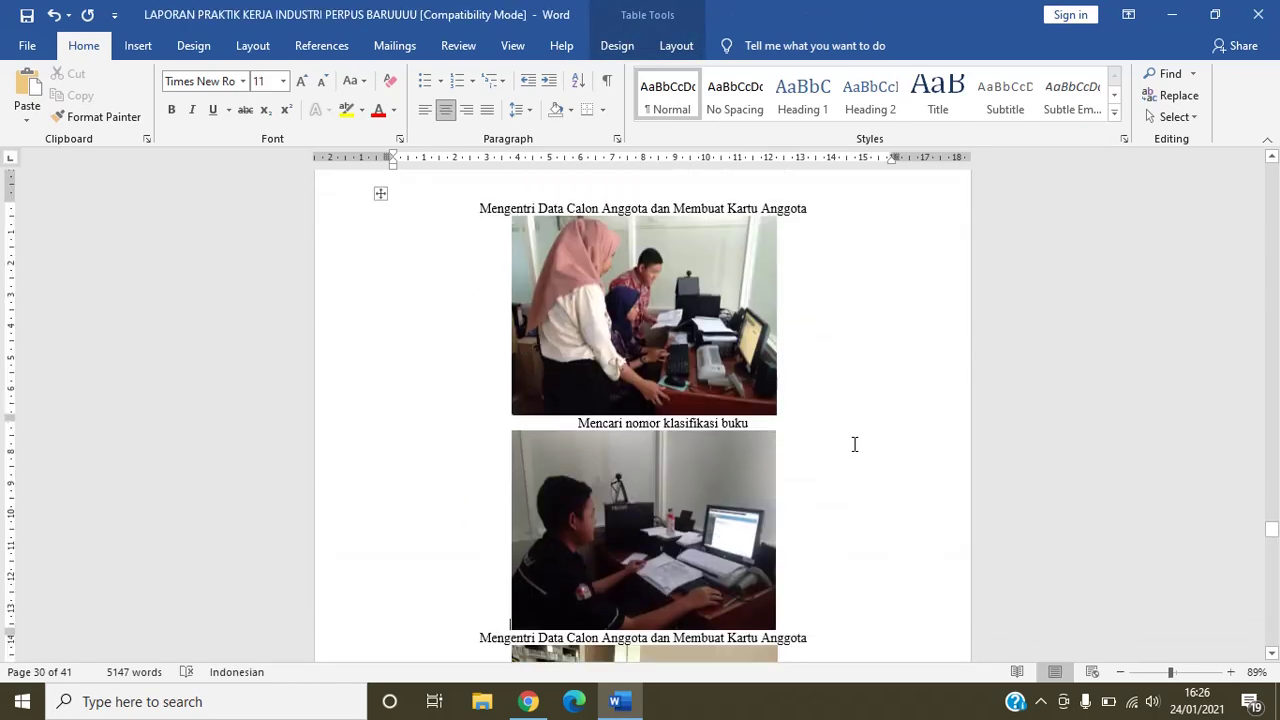
# Step: Continue through the activity photos past Menata Buku/Shelving Buku to the Mengitung Jumlah Pemustaka page
pyautogui.press('Down')
pyautogui.press('Down')
pyautogui.press('Down')
pyautogui.press('Down')
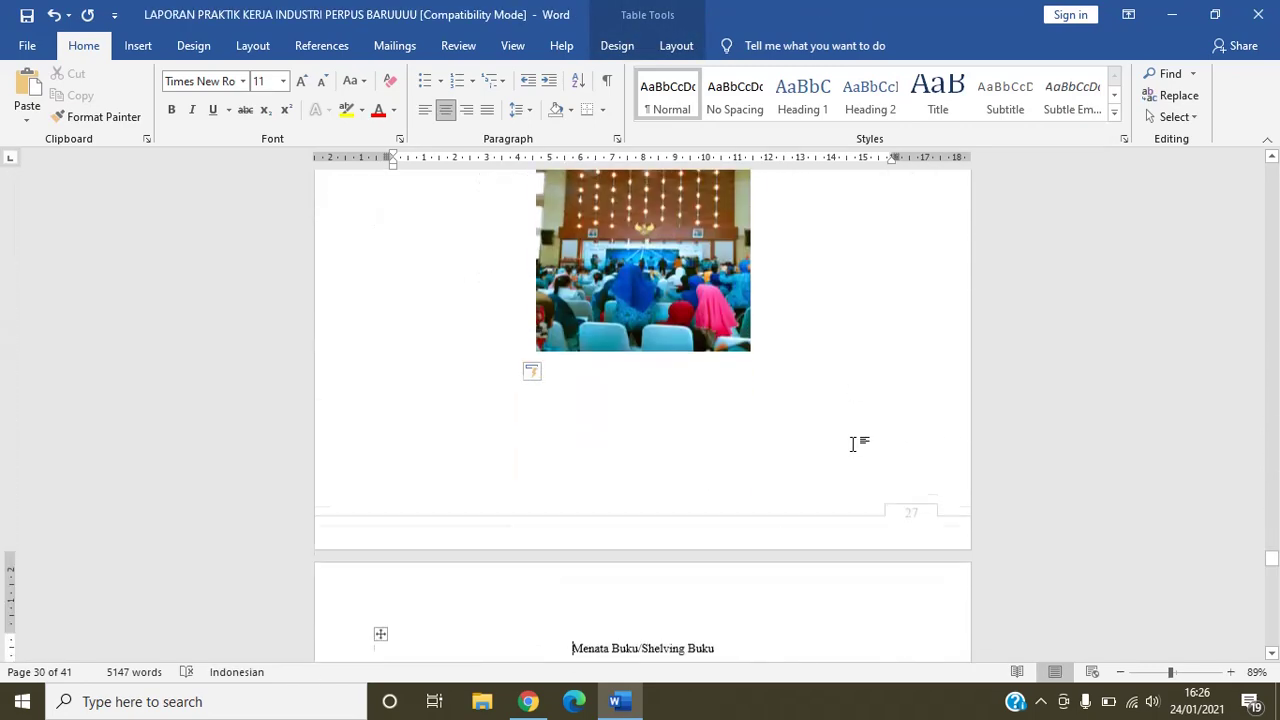
pyautogui.press('Down')
pyautogui.press('Down')
pyautogui.press('Down')
pyautogui.press('Down')
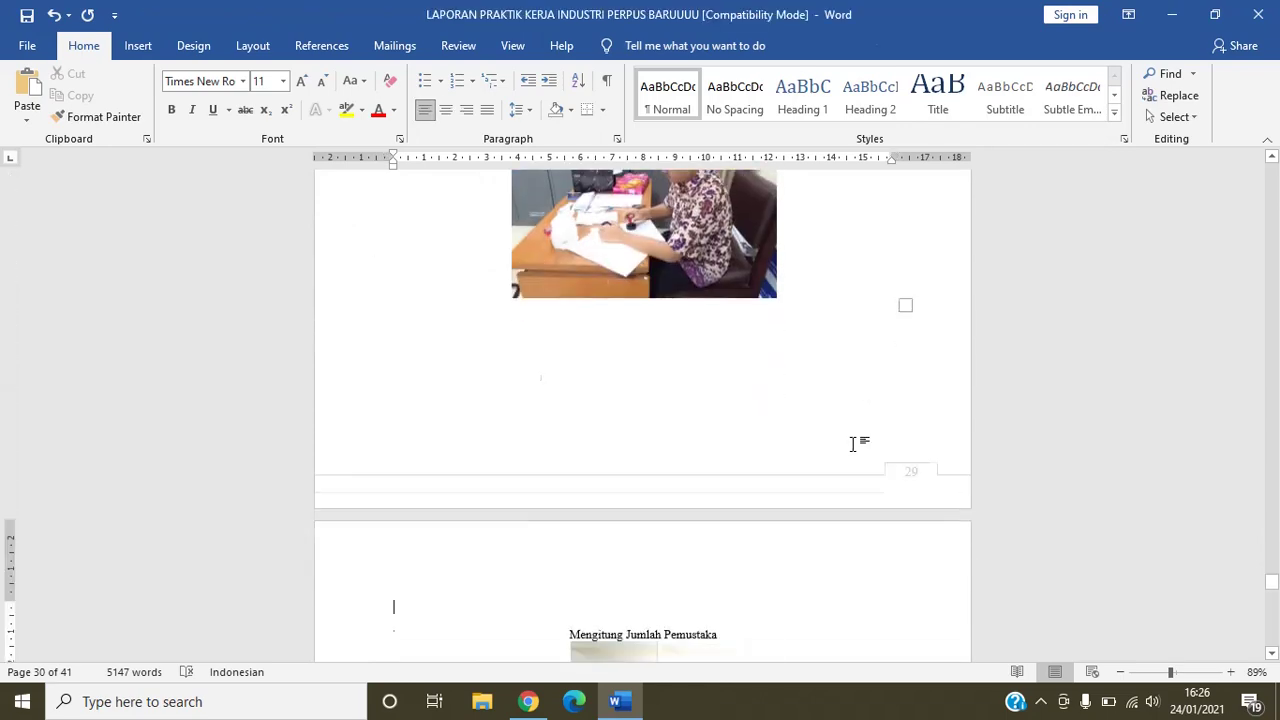
# Step: Look through the remaining documentation photos down to the Foto Penjemputan pictures
pyautogui.press('Down')
pyautogui.press('Down')
pyautogui.press('Down')
pyautogui.press('Down')
pyautogui.press('Down')
pyautogui.press('Down')
pyautogui.press('Down')
pyautogui.press('Down')
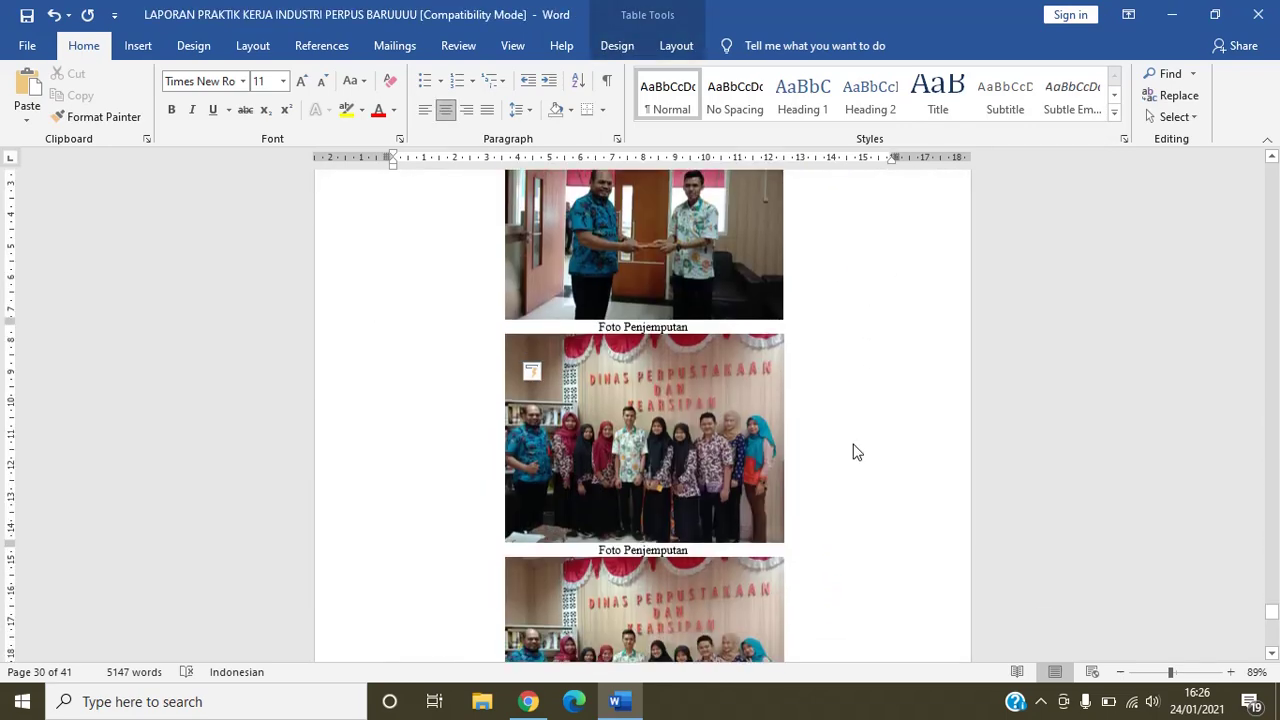
# Step: Move past the Foto Penjemputan pictures to the DAFTAR PUSTAKA page
pyautogui.press('Up')
pyautogui.press('Up')
pyautogui.press('Up')
pyautogui.press('Up')
pyautogui.press('Up')
pyautogui.press('Up')
pyautogui.press('Up')
pyautogui.press('Up')
pyautogui.press('Up')
pyautogui.press('Up')
pyautogui.press('Up')
pyautogui.press('Up')
pyautogui.press('Up')
pyautogui.press('Up')
pyautogui.press('Up')
pyautogui.press('Up')
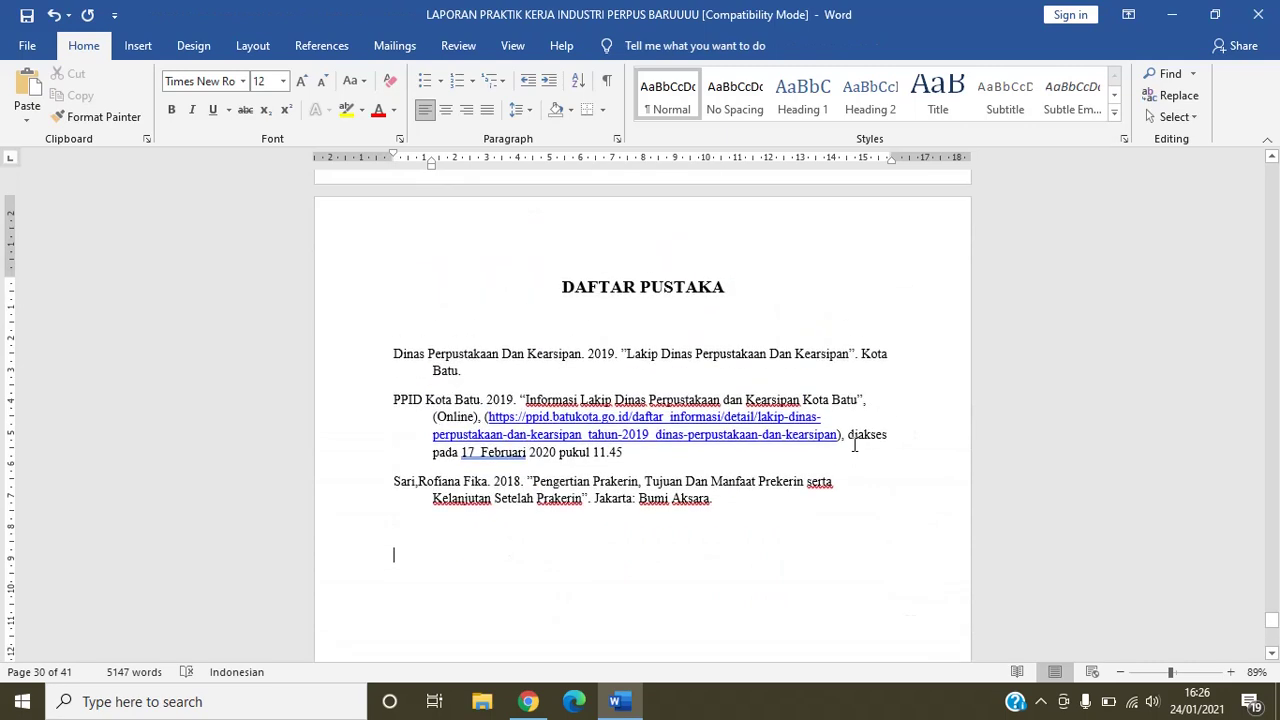
# Step: Examine the DAFTAR PUSTAKA from its heading to the last entry, placing the cursor at the start of that entry
pyautogui.press('Up')
pyautogui.press('Up')
pyautogui.press('Up')
pyautogui.press('Up')
pyautogui.press('Up')
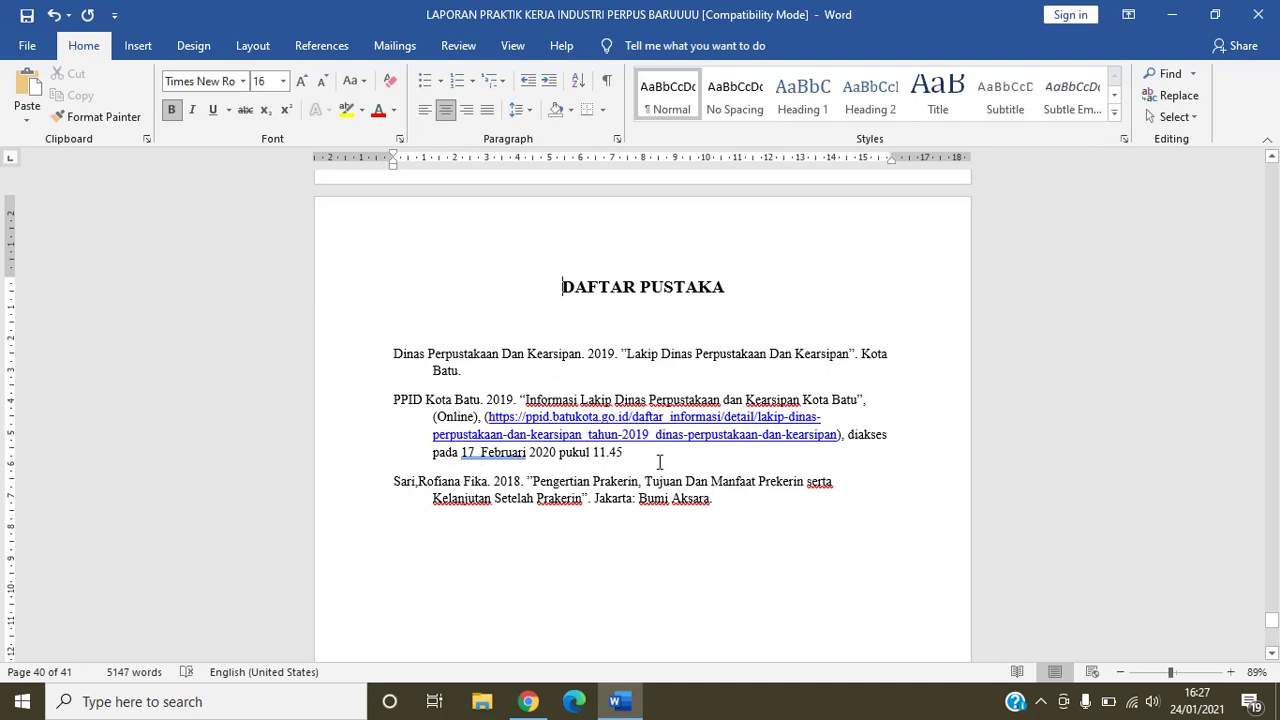
pyautogui.click(391, 483)
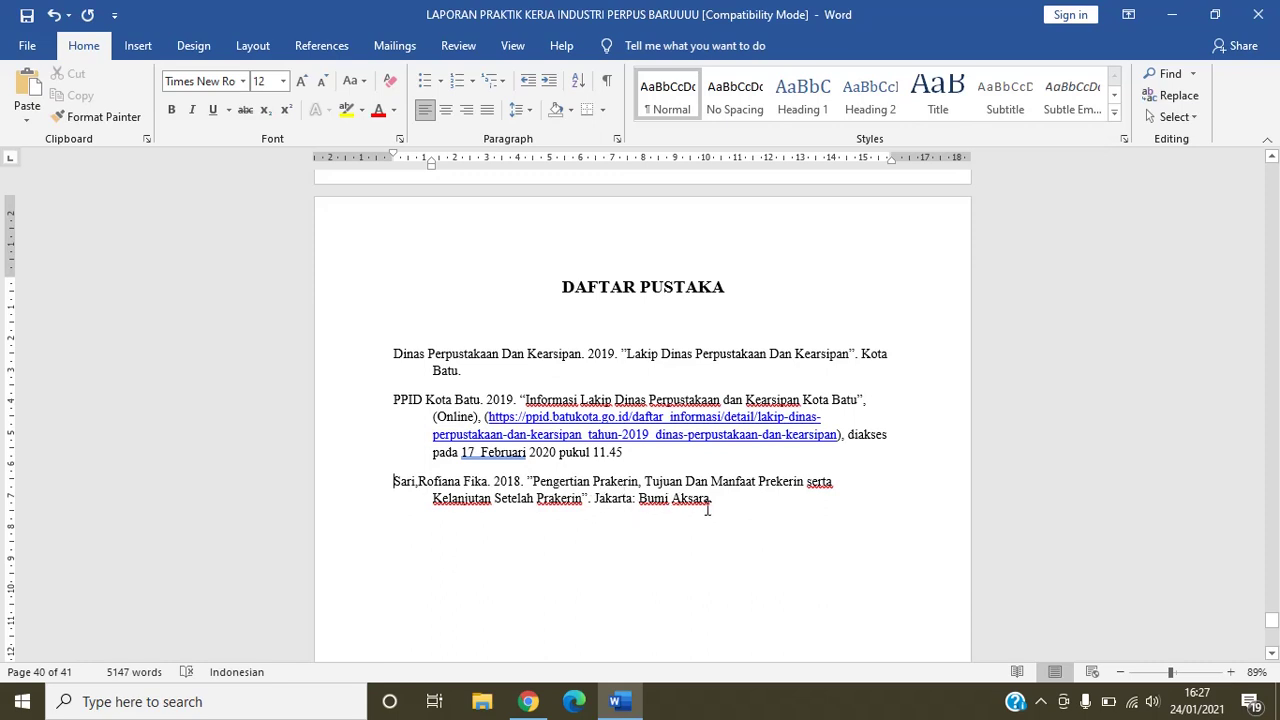
# Step: View the BIODATA PESERTA PRAKERIN form down to the end of the last page, and return to its top
pyautogui.press('pagedown')
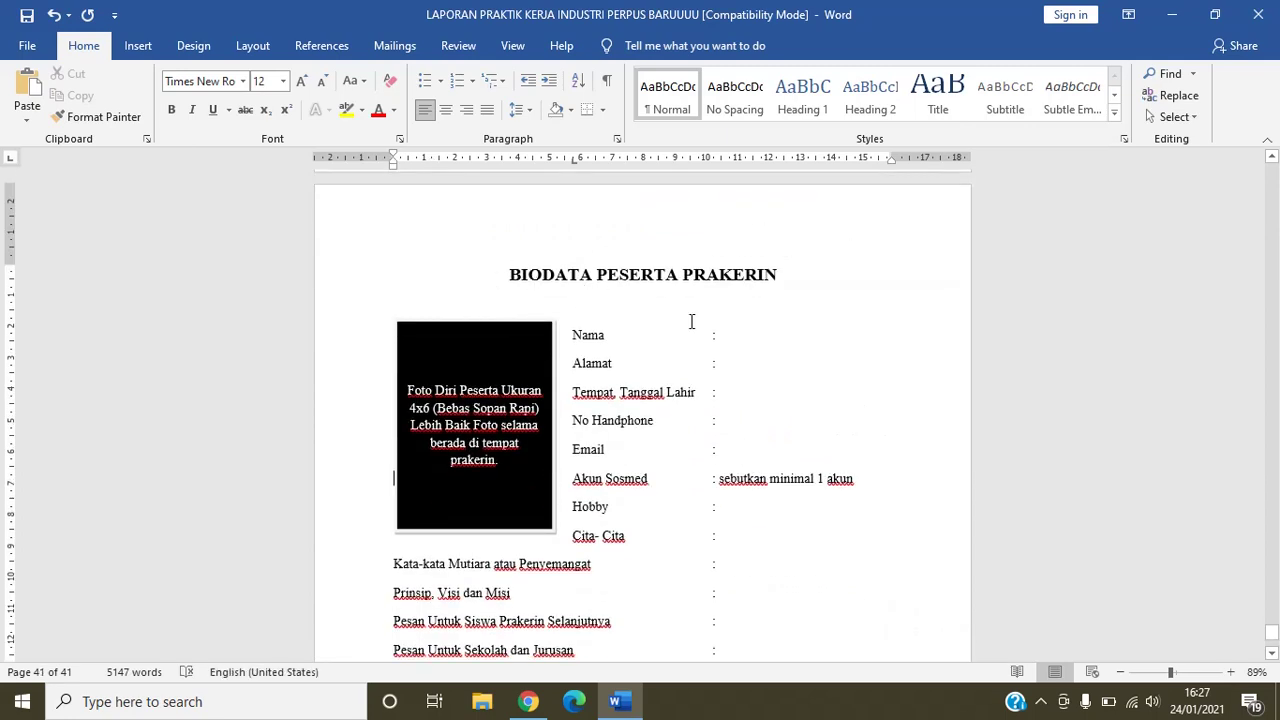
pyautogui.click(617, 387)
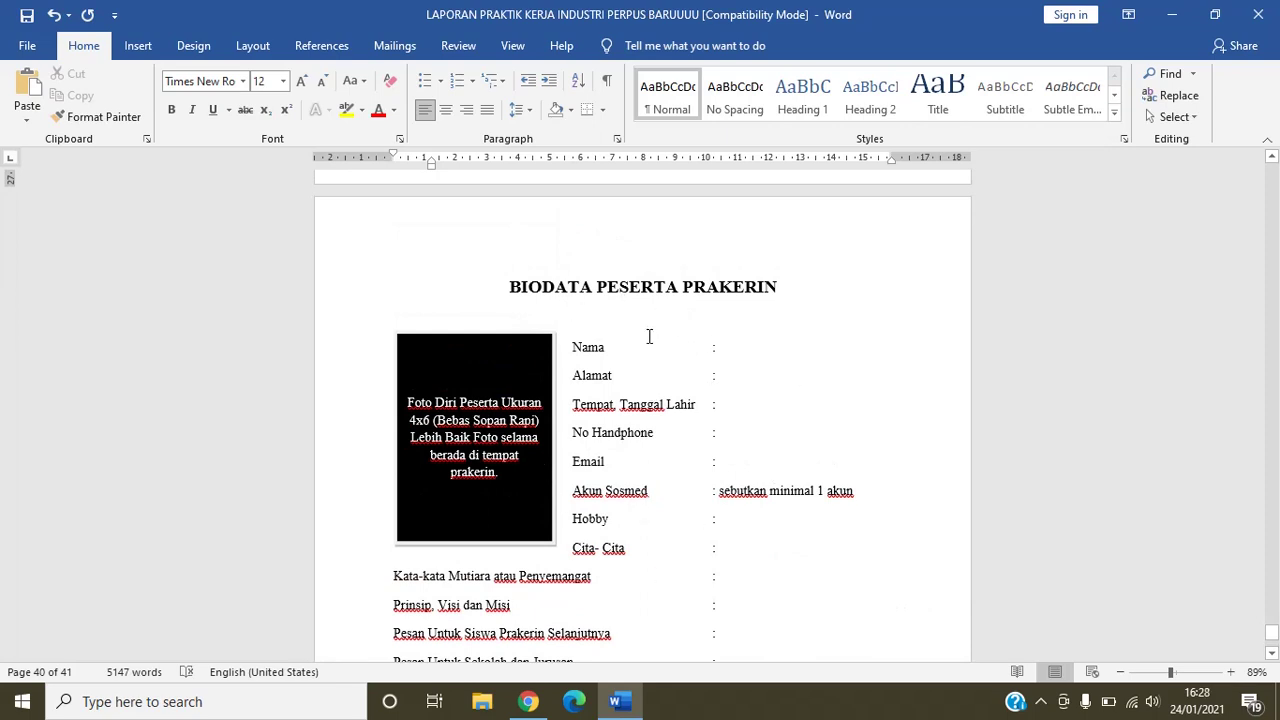
pyautogui.click(750, 362)
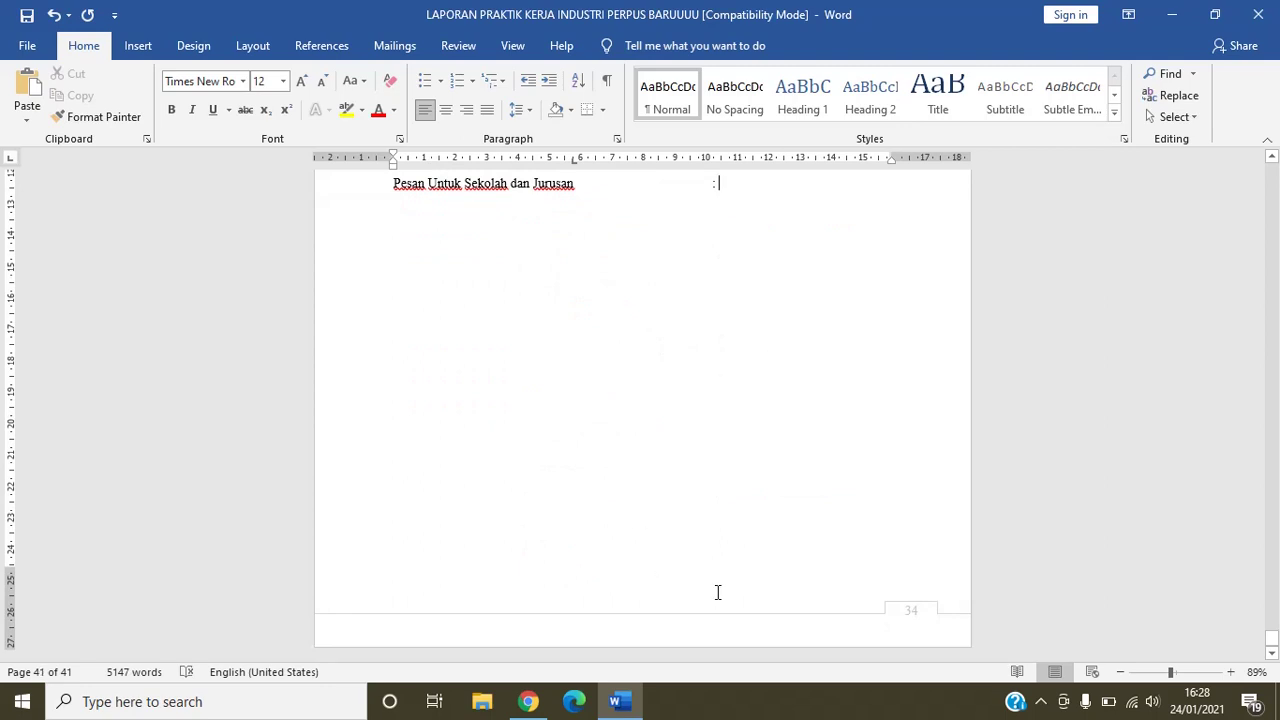
pyautogui.scroll(5, 717, 592)
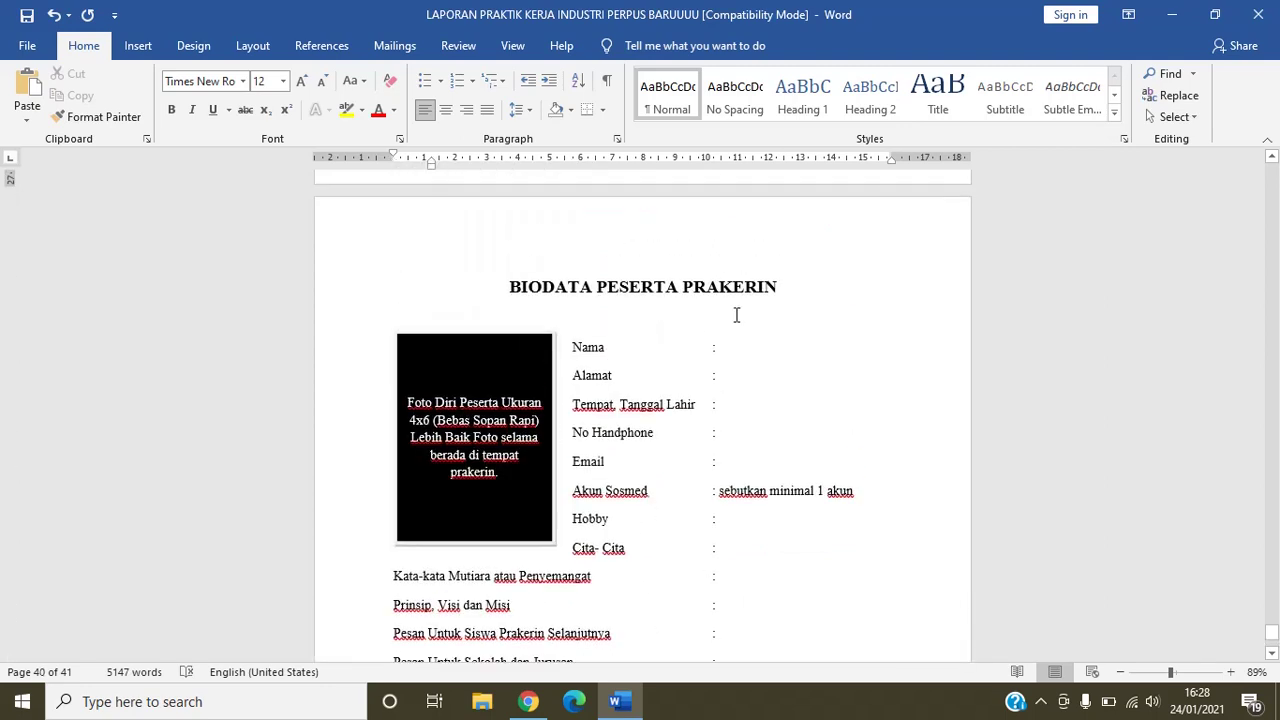
# Step: Place the cursor at the BIODATA PESERTA PRAKERIN heading and go over the form's photo box and fields
pyautogui.click(504, 286)
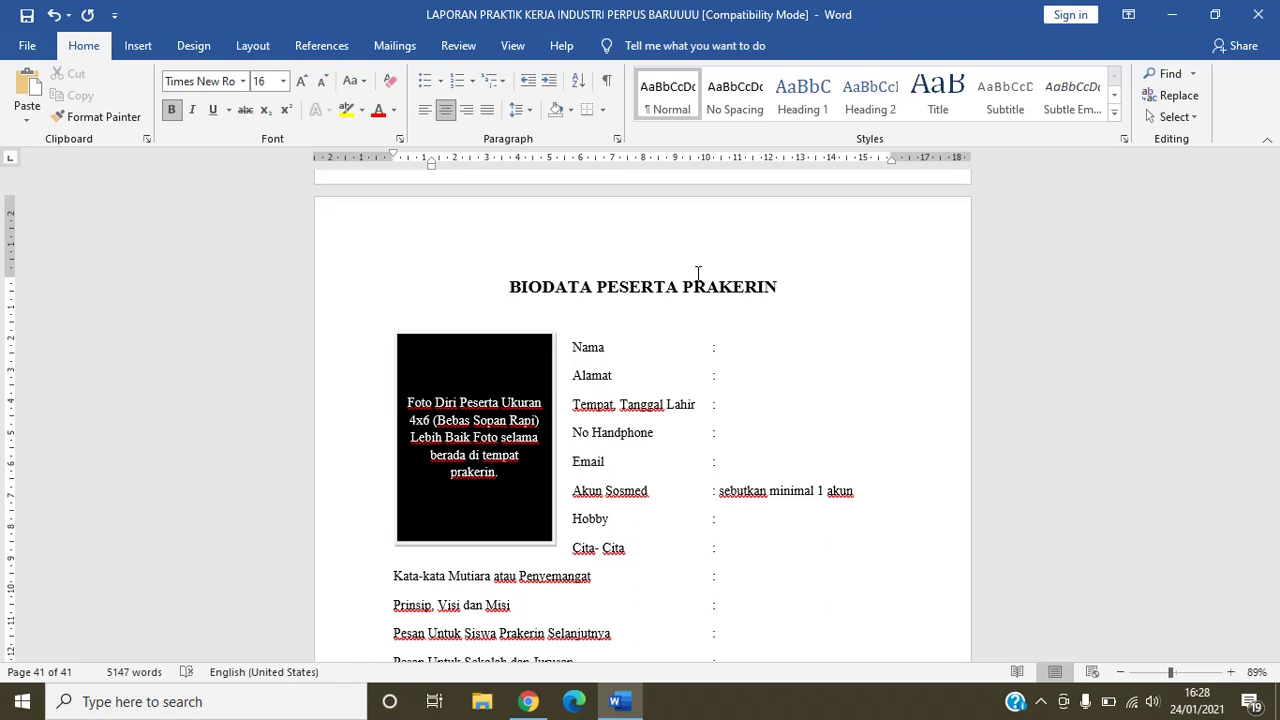
pyautogui.press('Down')
pyautogui.press('Down')
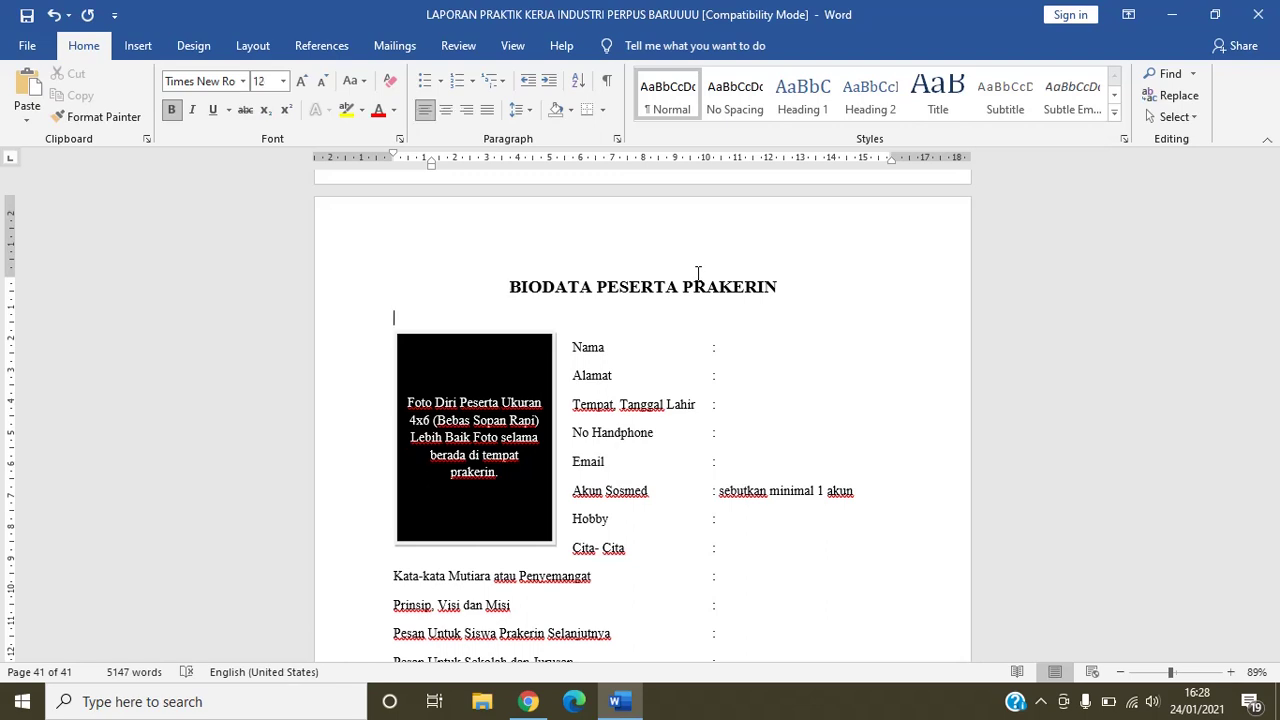